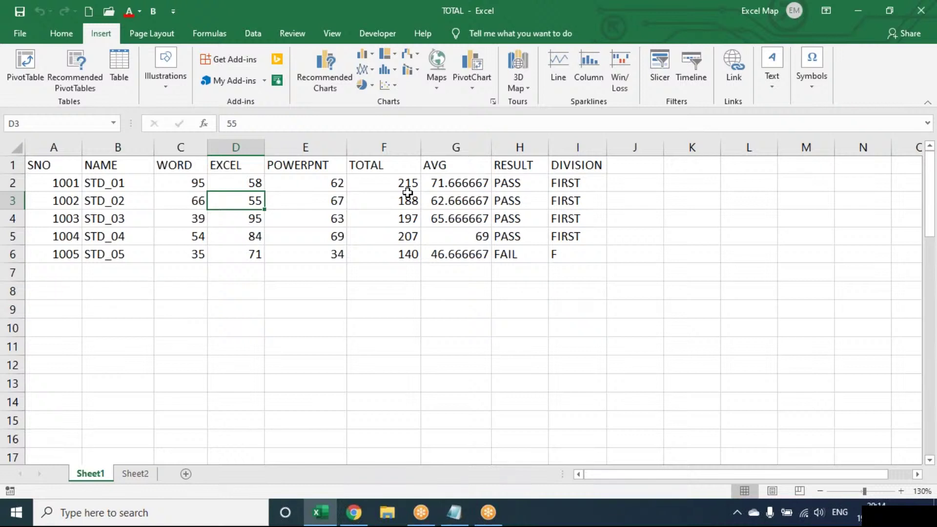
- Clear the TOTAL to DIVISION columns and add ACCESS and ABC headings in F1:G1
{"action": "key", "text": "XF86AudioRaiseVolume"}
{"action": "key", "text": "XF86AudioRaiseVolume"}
{"action": "key", "text": "XF86AudioRaiseVolume"}
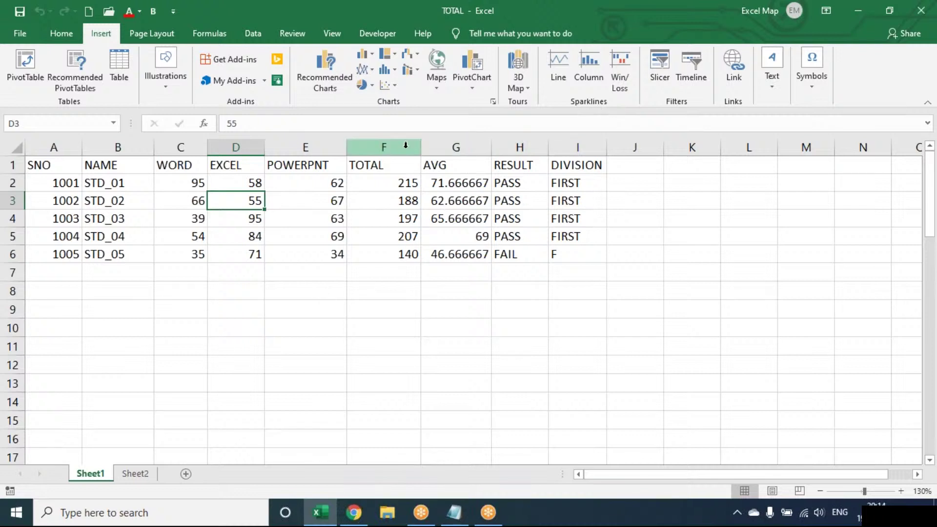
{"action": "left_click_drag", "start_coordinate": [397, 144], "coordinate": [635, 146]}
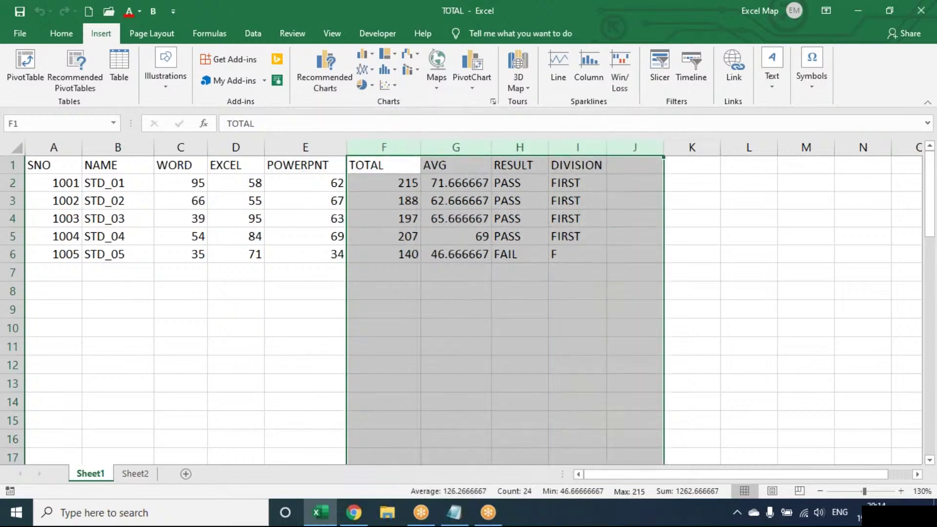
{"action": "key", "text": "Delete"}
{"action": "left_click_drag", "start_coordinate": [305, 165], "coordinate": [457, 272]}
{"action": "key", "text": "Right"}
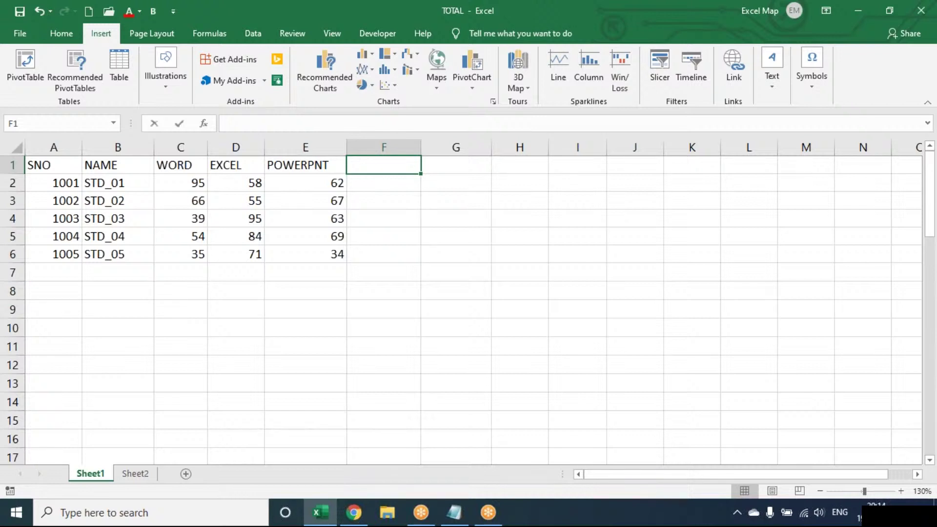
{"action": "type", "text": "ACCESS"}
{"action": "key", "text": "Tab"}
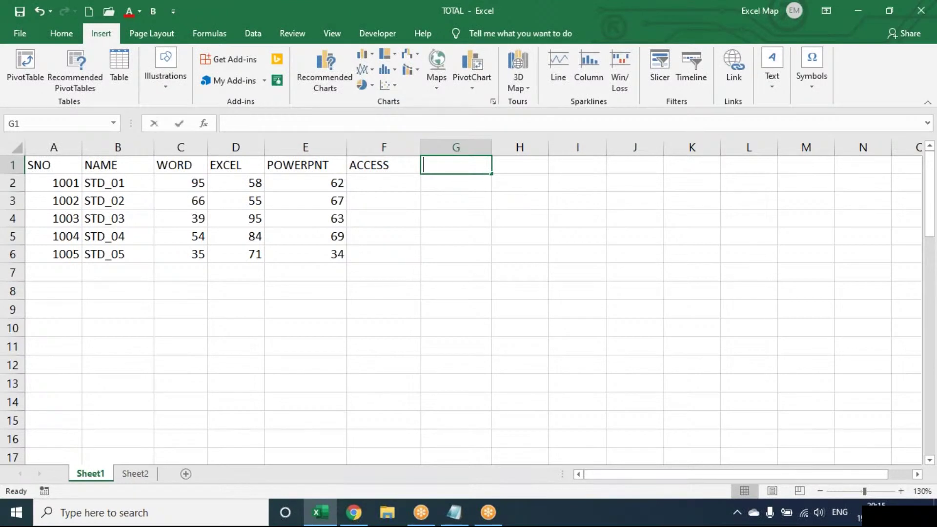
{"action": "type", "text": "ABC"}
{"action": "key", "text": "Return"}
- Fill F2:G6 with =RANDBETWEEN(40,100) random marks and copy the range
{"action": "type", "text": "=RAND"}
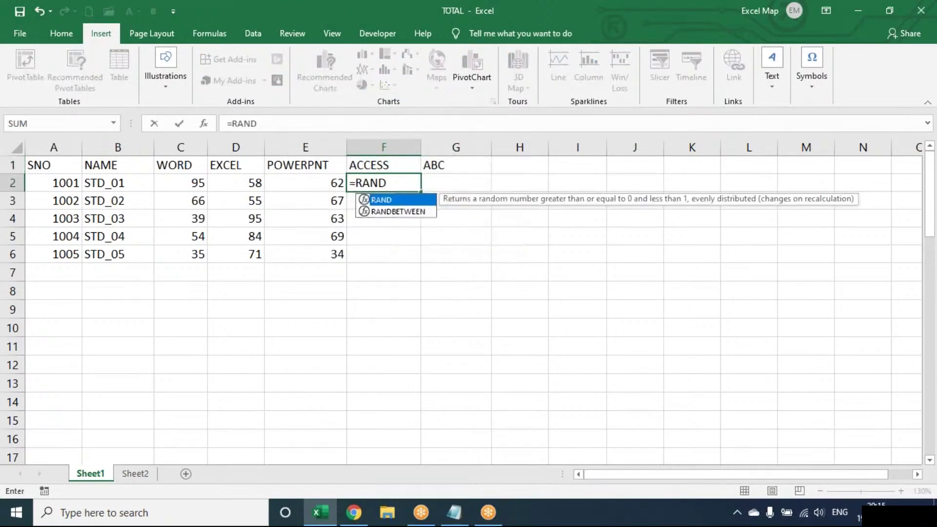
{"action": "key", "text": "Down"}
{"action": "key", "text": "Tab"}
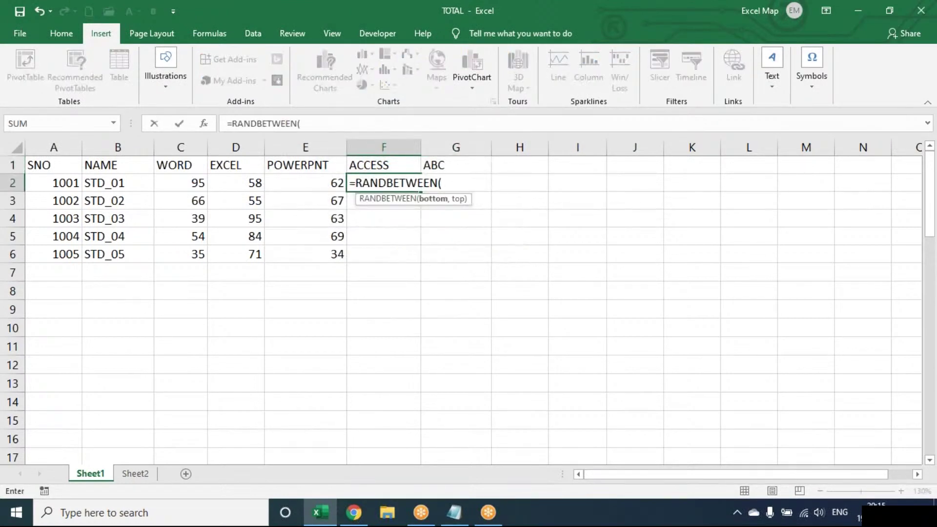
{"action": "type", "text": "40,100)"}
{"action": "key", "text": "Return"}
{"action": "key", "text": "Up"}
{"action": "key", "text": "shift+Right"}
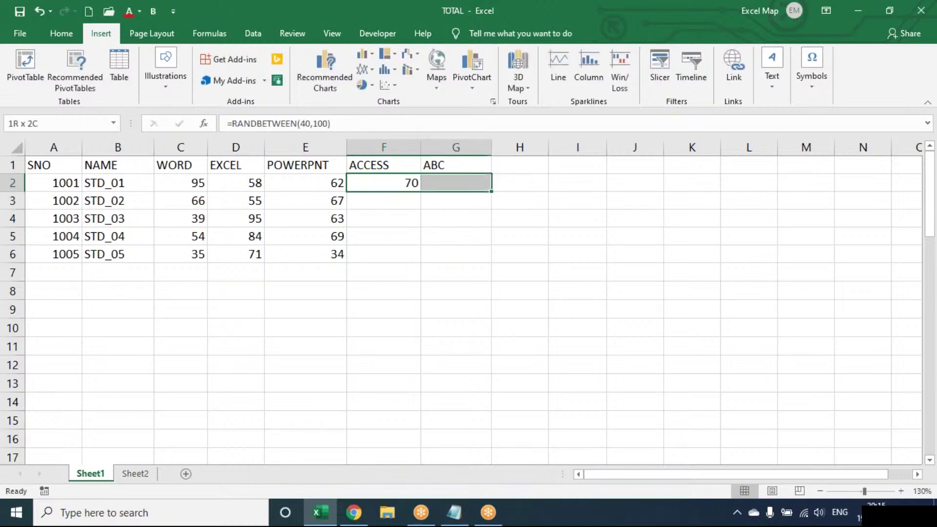
{"action": "key", "text": "shift+Down"}
{"action": "key", "text": "shift+Down"}
{"action": "key", "text": "shift+Down"}
{"action": "key", "text": "shift+Down"}
{"action": "key", "text": "ctrl+d"}
{"action": "key", "text": "ctrl+r"}
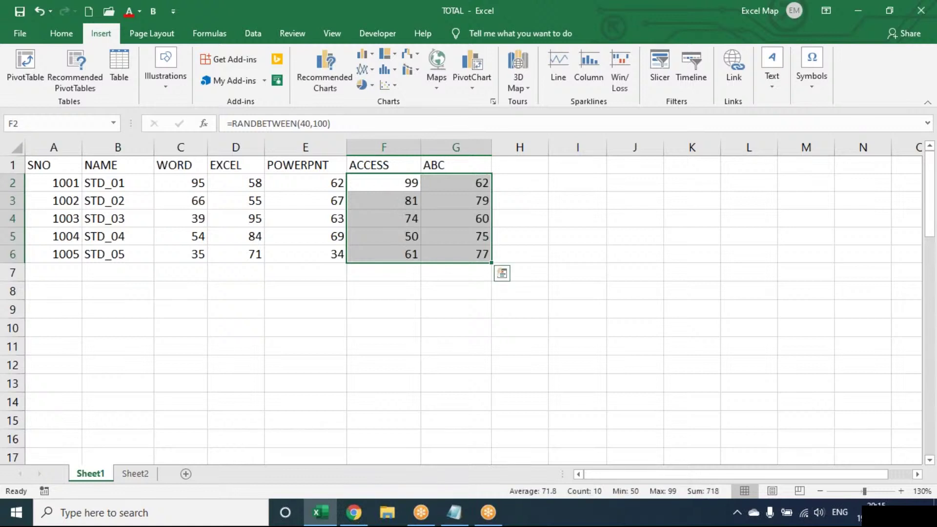
{"action": "key", "text": "ctrl+c"}
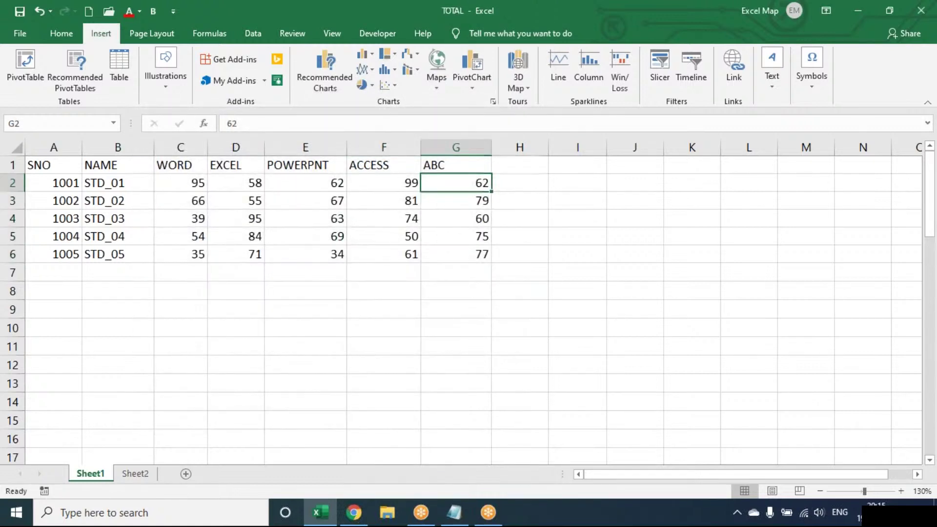
{"action": "key", "text": "Right"}
{"action": "key", "text": "Up"}
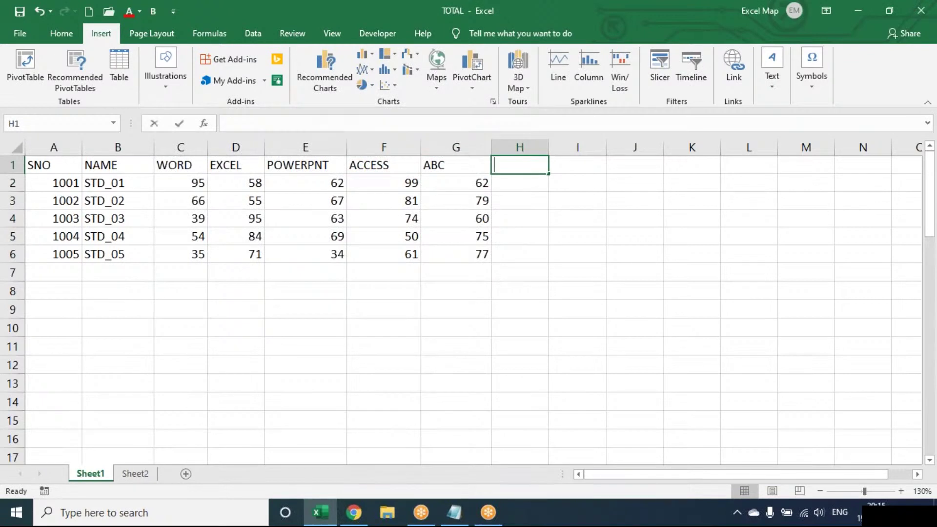
- Enter LINE, COLUMN and W/L headings in H1:J1 and widen columns H to J
{"action": "type", "text": "lin"}
{"action": "key", "text": "BackSpace"}
{"action": "key", "text": "BackSpace"}
{"action": "key", "text": "BackSpace"}
{"action": "type", "text": "LINE"}
{"action": "key", "text": "Tab"}
{"action": "type", "text": "COLUMN"}
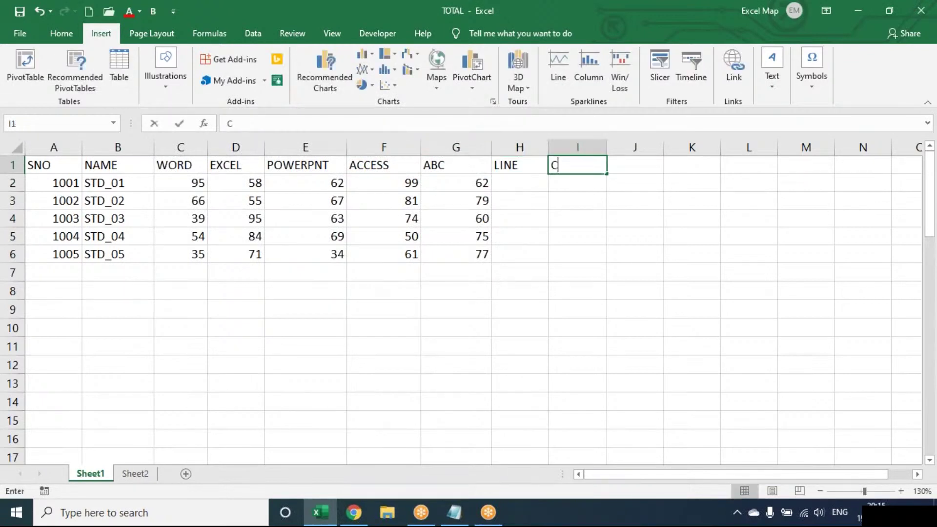
{"action": "key", "text": "Tab"}
{"action": "type", "text": "W/L"}
{"action": "key", "text": "Return"}
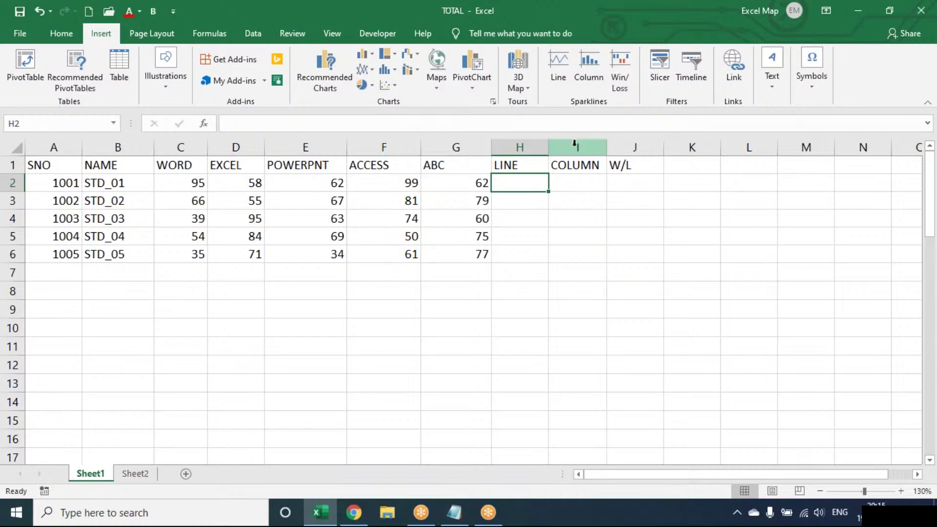
{"action": "left_click_drag", "start_coordinate": [548, 147], "coordinate": [560, 146]}
{"action": "left_click_drag", "start_coordinate": [622, 145], "coordinate": [703, 145]}
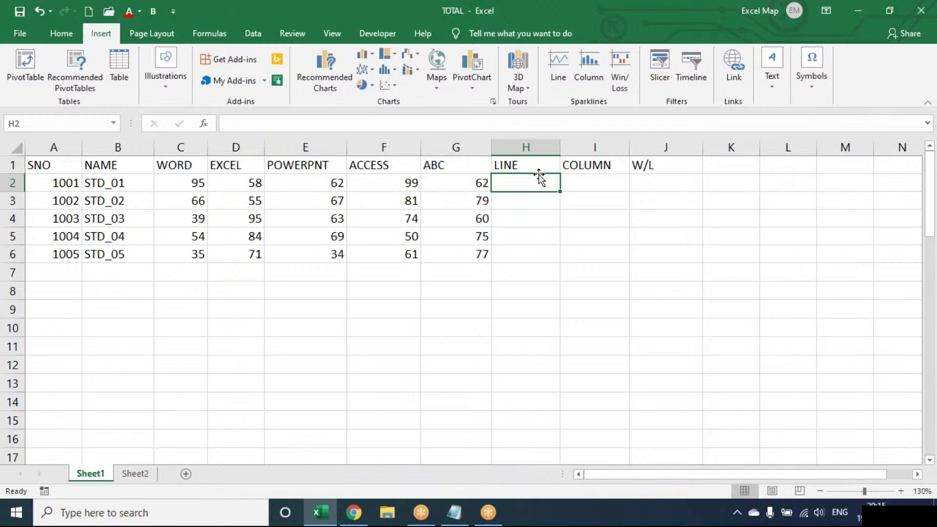
- Insert a line sparkline of C2:G2 in H2, fill it down to H6, and widen column H
{"action": "left_click", "coordinate": [558, 69]}
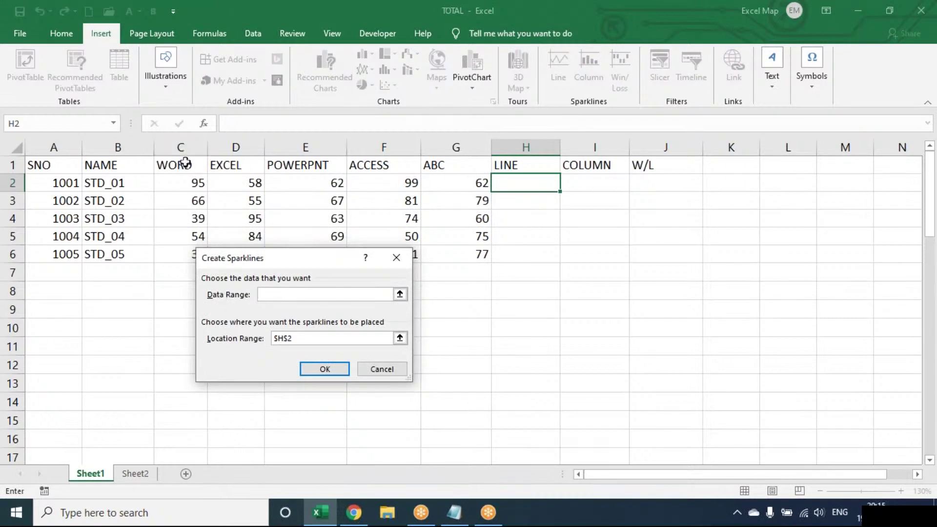
{"action": "left_click_drag", "start_coordinate": [185, 180], "coordinate": [446, 177]}
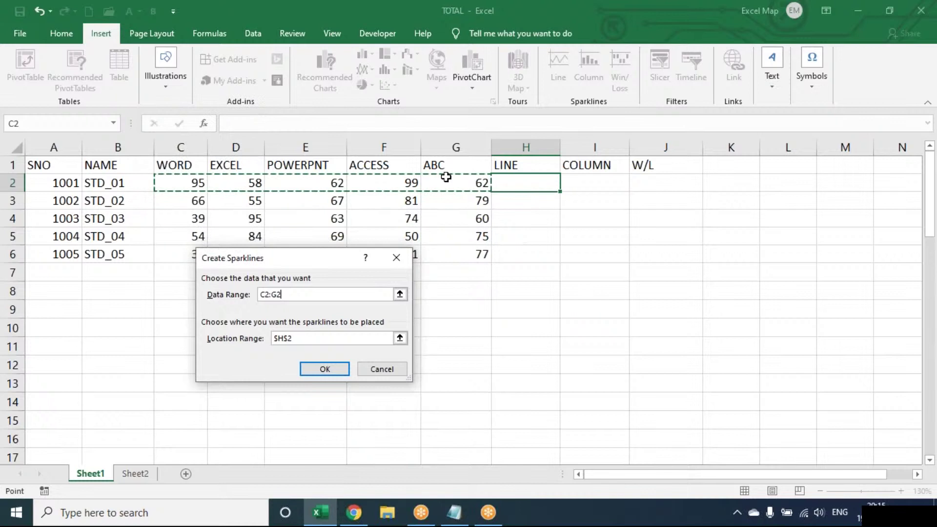
{"action": "left_click", "coordinate": [335, 373]}
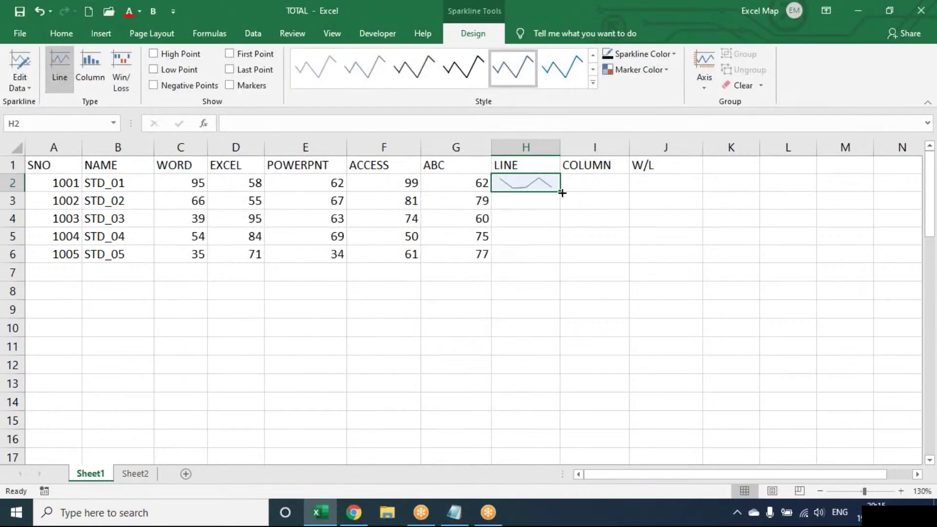
{"action": "left_click_drag", "start_coordinate": [560, 191], "coordinate": [551, 259]}
{"action": "left_click_drag", "start_coordinate": [560, 148], "coordinate": [623, 151]}
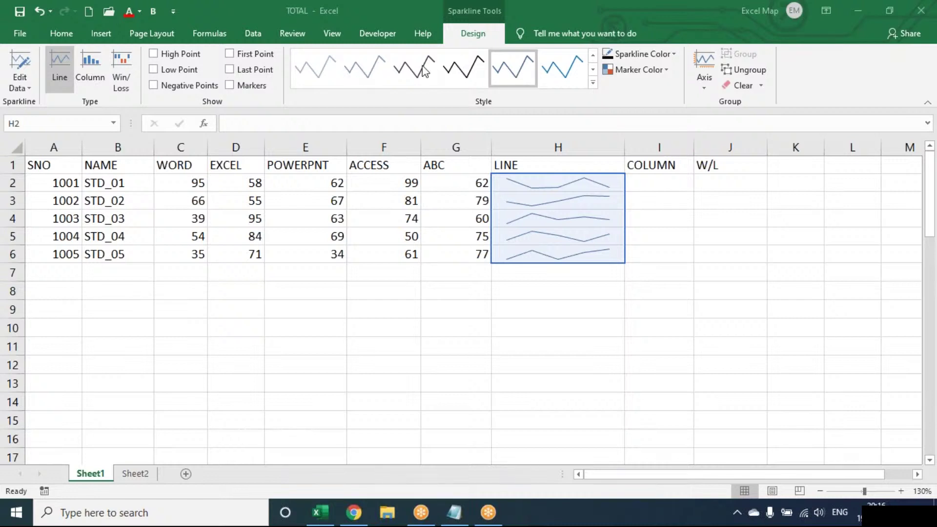
- Mark high and low points on the H2:H6 line sparklines and colour the markers red
{"action": "left_click", "coordinate": [196, 55]}
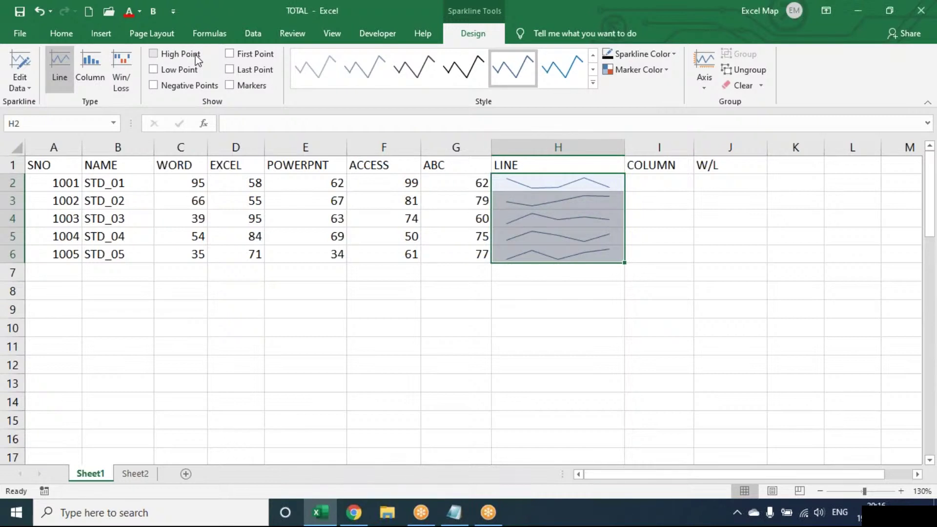
{"action": "left_click", "coordinate": [196, 56]}
{"action": "left_click", "coordinate": [172, 71]}
{"action": "left_click", "coordinate": [97, 71]}
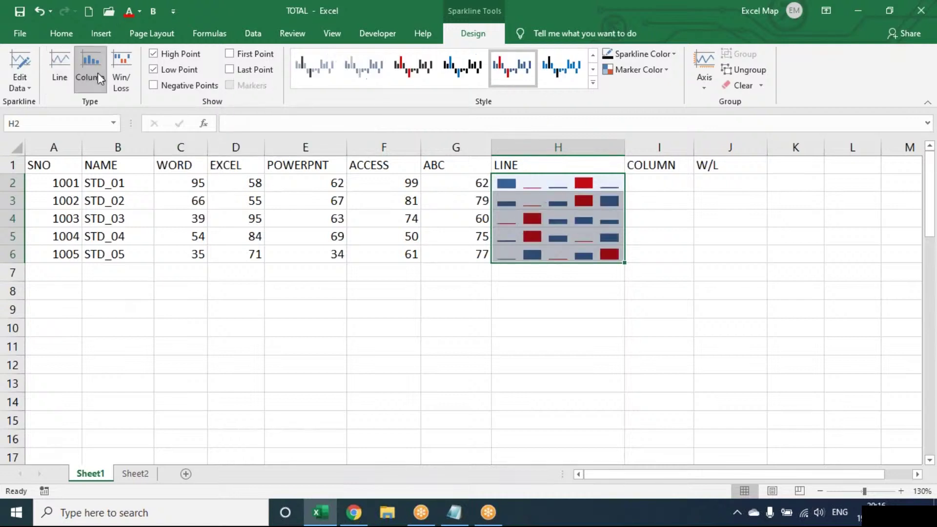
{"action": "left_click", "coordinate": [119, 75]}
{"action": "left_click", "coordinate": [68, 77]}
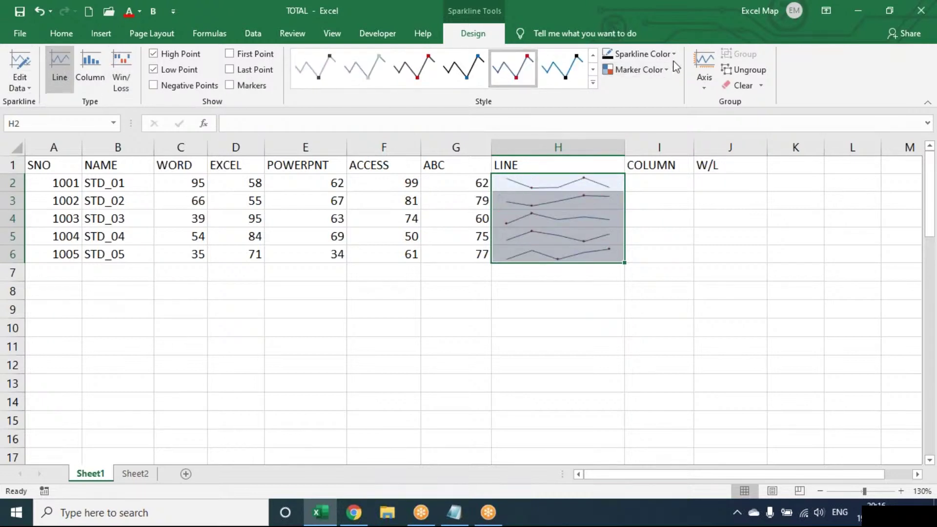
{"action": "left_click", "coordinate": [672, 56]}
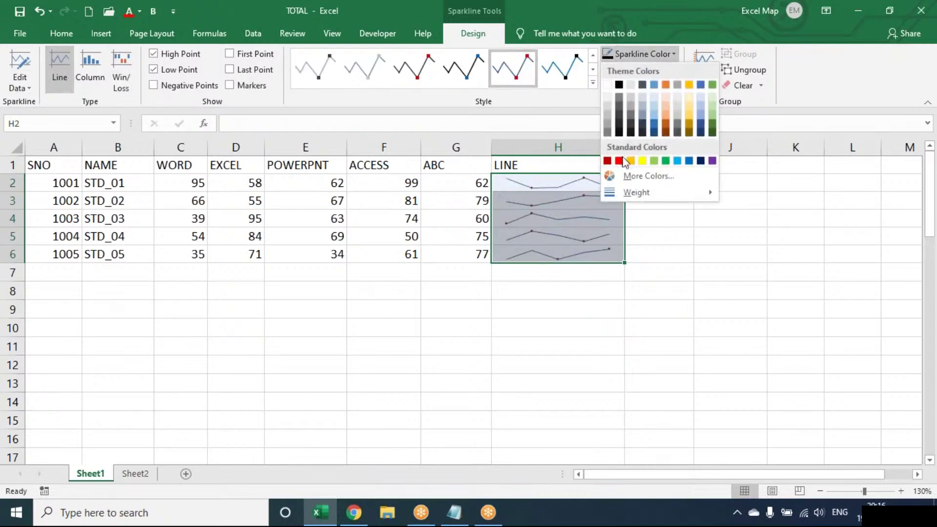
{"action": "left_click", "coordinate": [674, 58]}
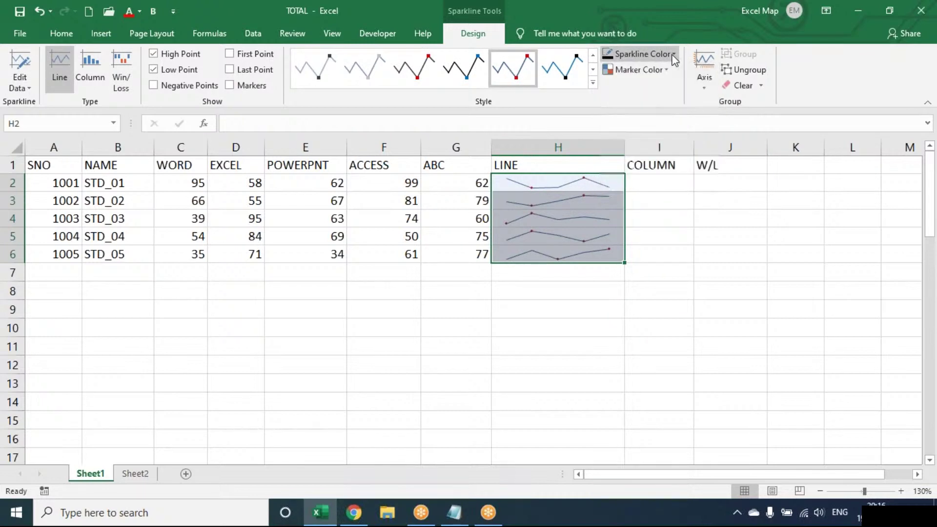
{"action": "left_click", "coordinate": [660, 67]}
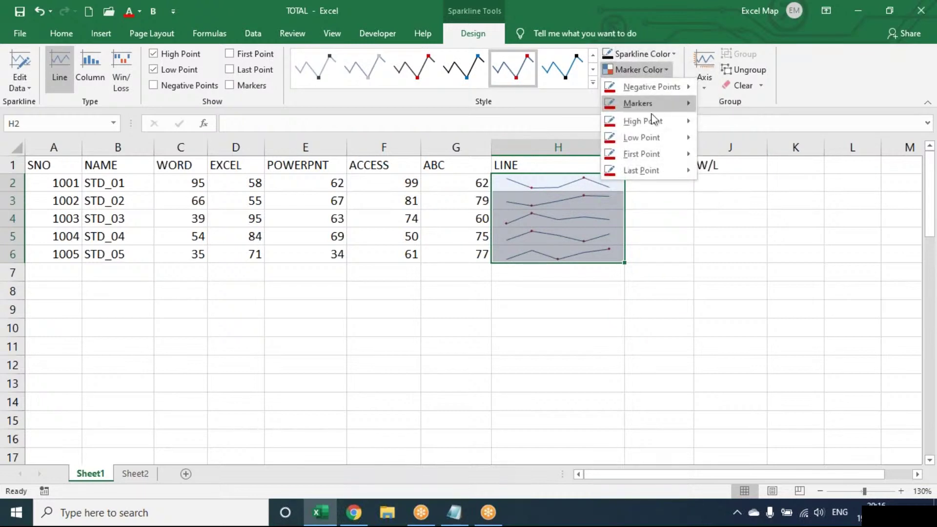
{"action": "mouse_move", "coordinate": [652, 121]}
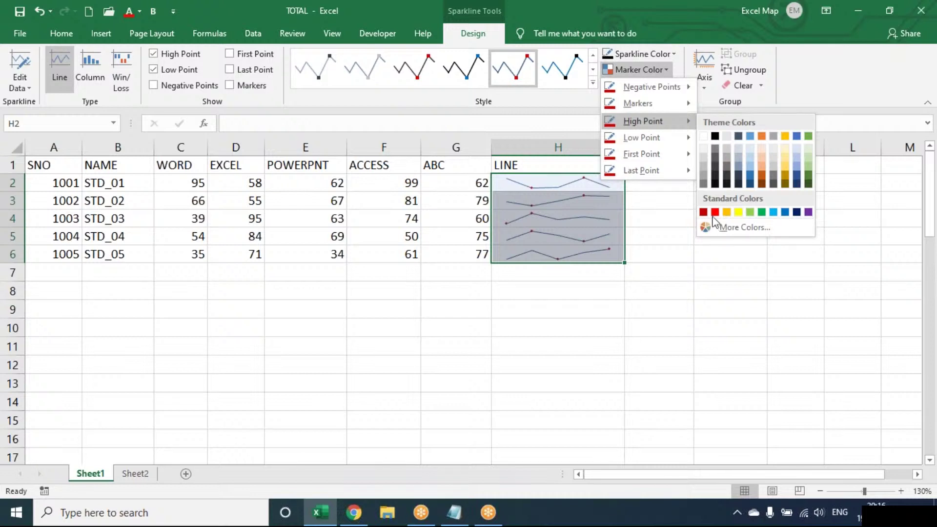
{"action": "left_click", "coordinate": [720, 215]}
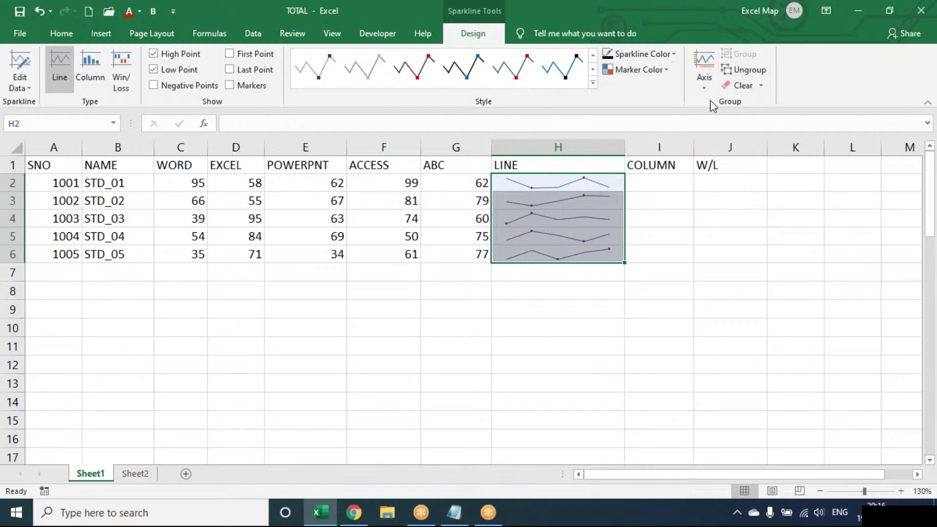
- Try ungrouping the sparklines, undo it, and review the Clear options without changing anything
{"action": "double_click", "coordinate": [604, 181]}
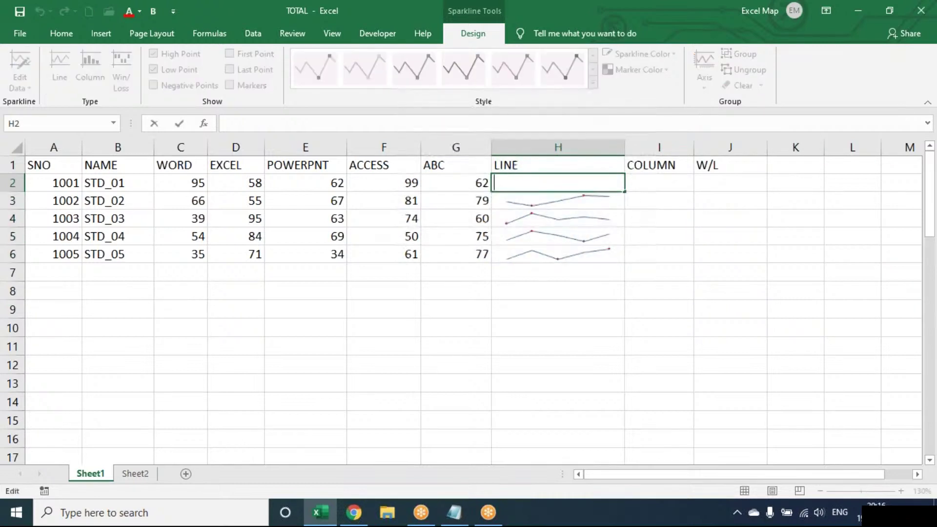
{"action": "key", "text": "Escape"}
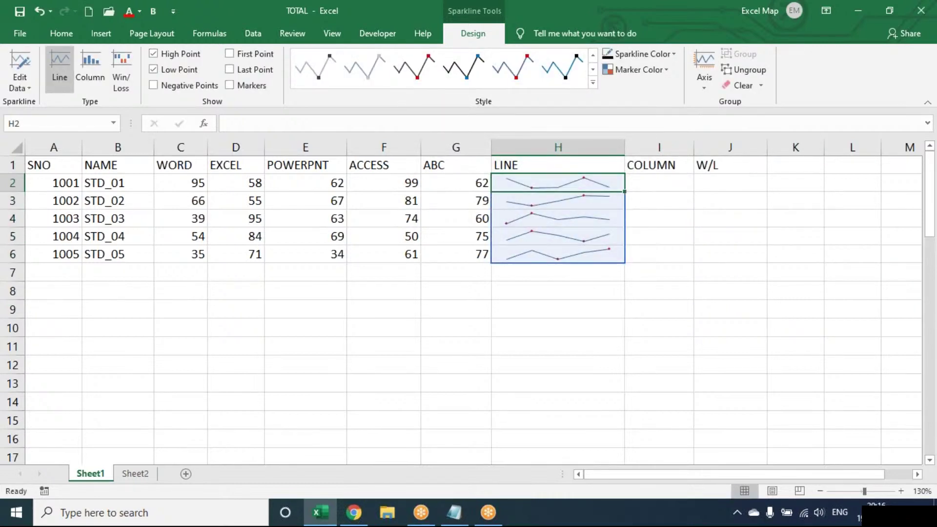
{"action": "left_click", "coordinate": [746, 72]}
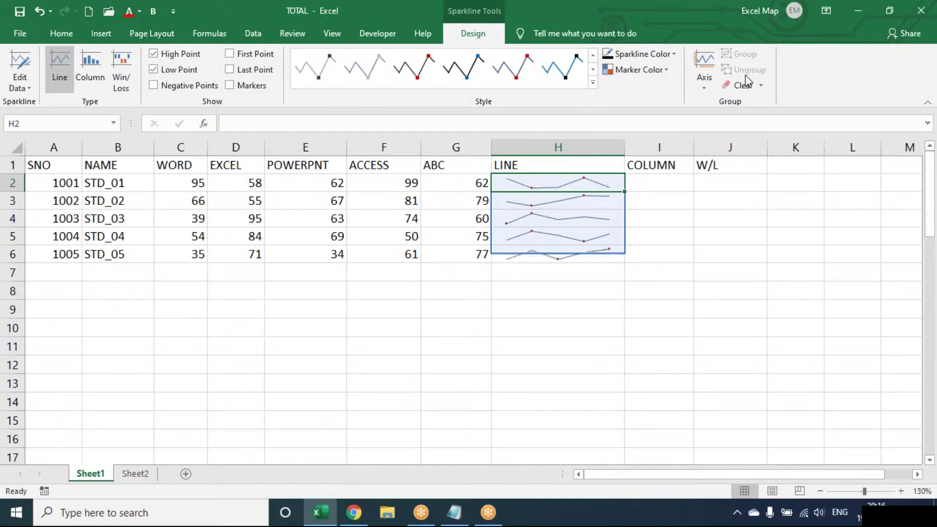
{"action": "key", "text": "ctrl+z"}
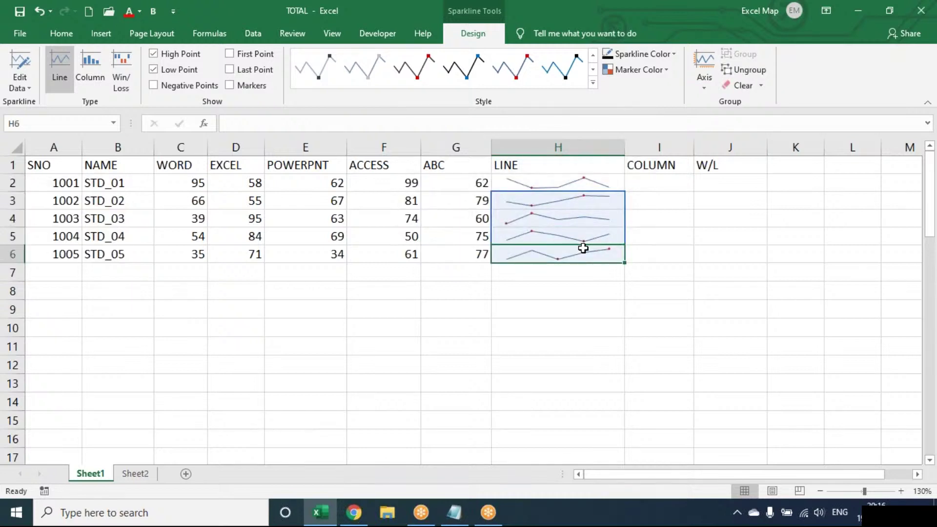
{"action": "left_click", "coordinate": [598, 197]}
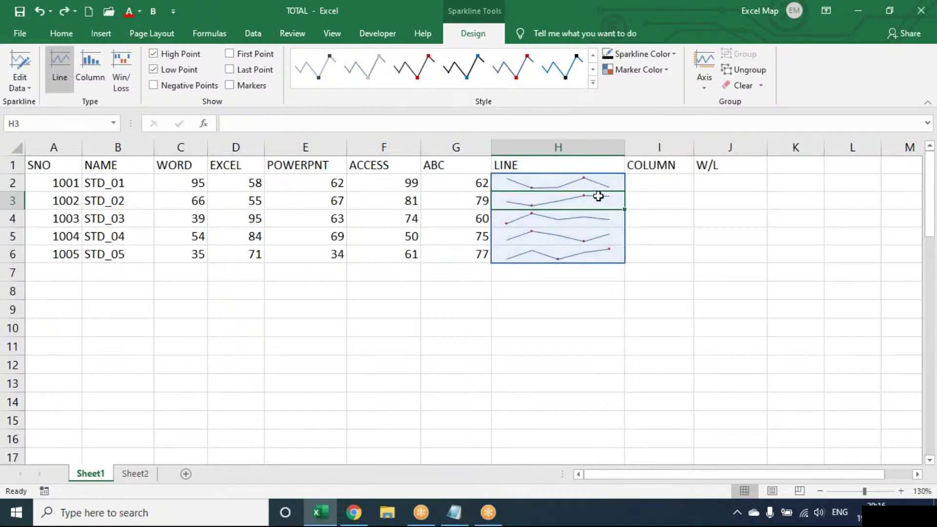
{"action": "left_click", "coordinate": [588, 180]}
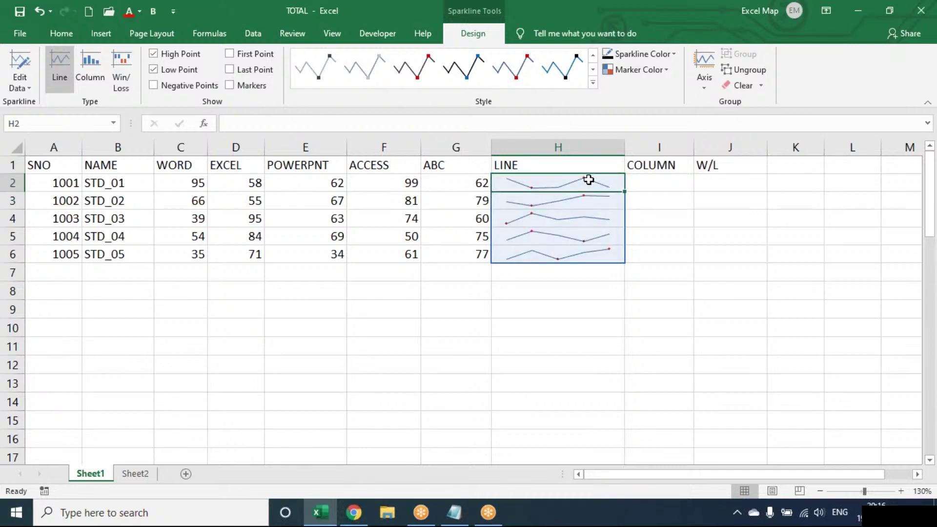
{"action": "left_click", "coordinate": [760, 88]}
{"action": "left_click", "coordinate": [810, 83]}
- Narrow the LINE column H and widen the COLUMN column I
{"action": "key", "text": "Right"}
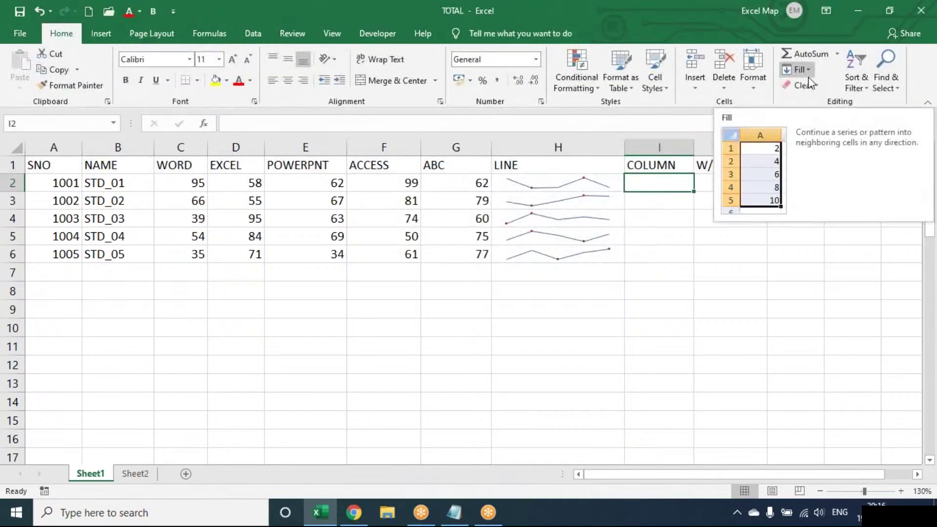
{"action": "left_click_drag", "start_coordinate": [624, 145], "coordinate": [601, 147]}
{"action": "left_click_drag", "start_coordinate": [671, 148], "coordinate": [698, 148]}
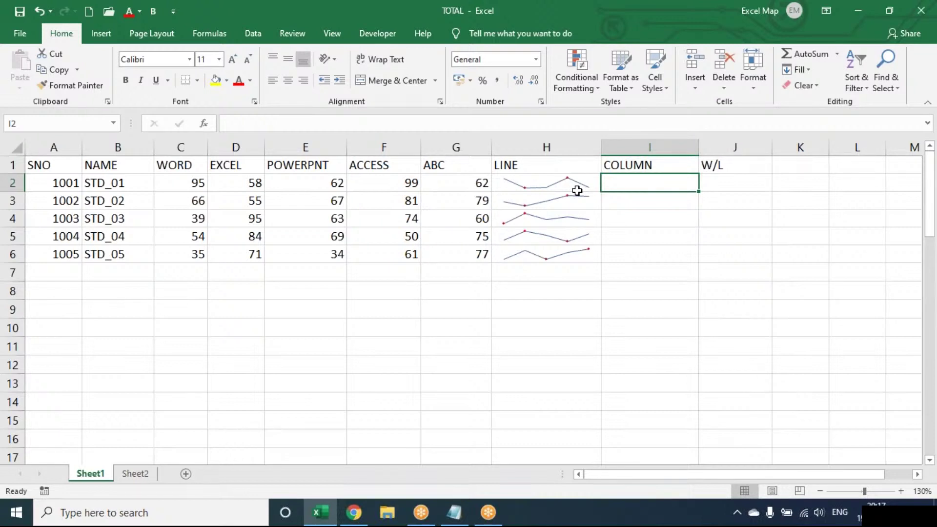
- Insert a column sparkline of C2:G2 in I2 and fill it down to I6
{"action": "left_click", "coordinate": [100, 38]}
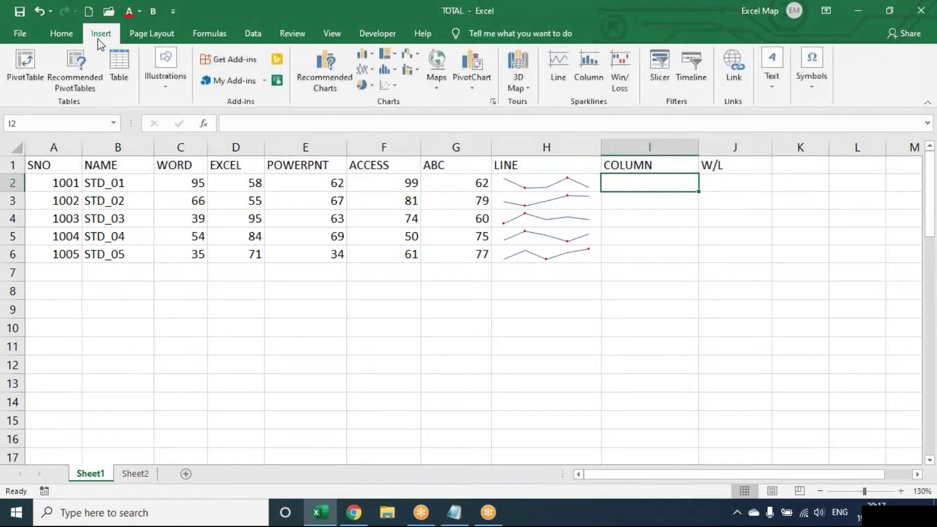
{"action": "left_click", "coordinate": [597, 72]}
{"action": "left_click_drag", "start_coordinate": [161, 184], "coordinate": [434, 184]}
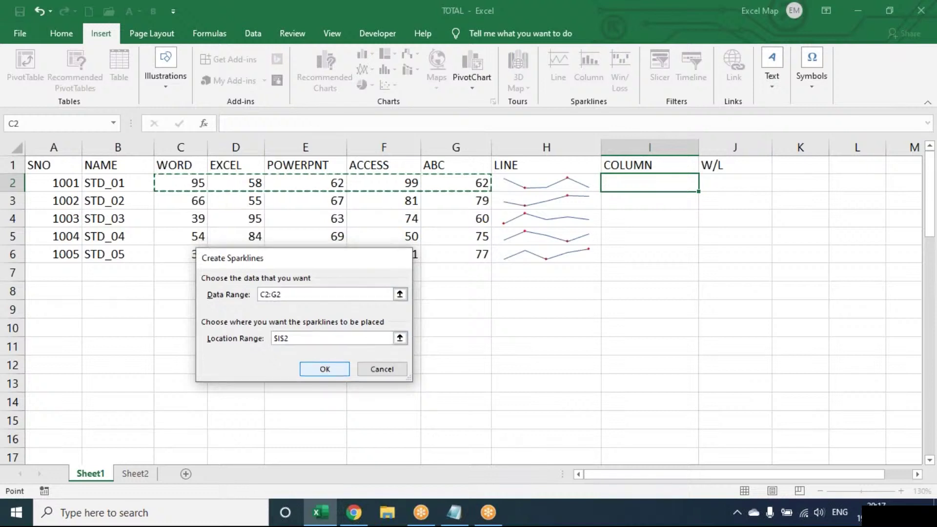
{"action": "key", "text": "Return"}
{"action": "left_click_drag", "start_coordinate": [699, 192], "coordinate": [697, 262]}
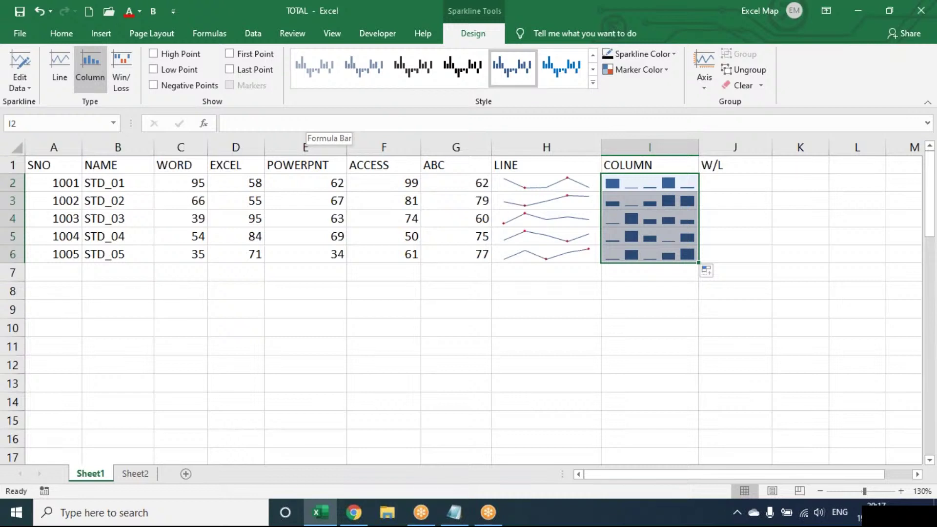
{"action": "left_click", "coordinate": [760, 178]}
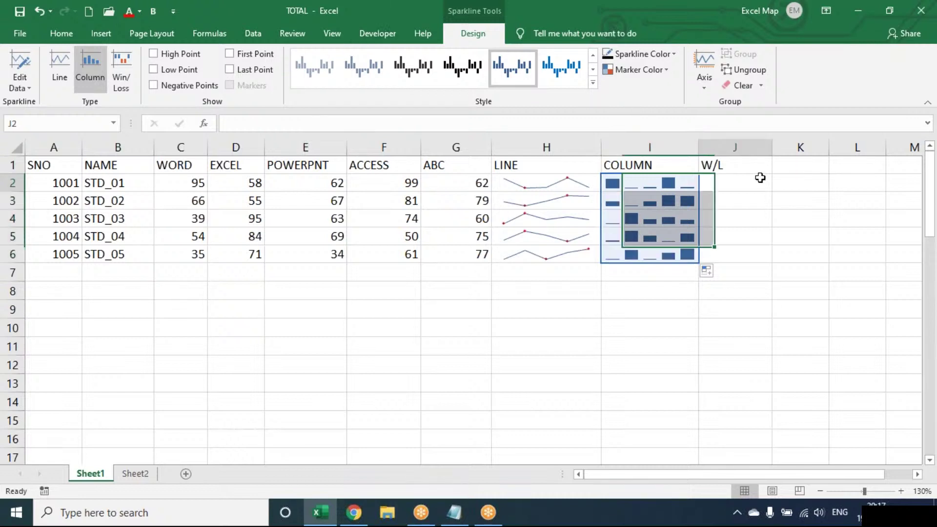
- Widen column J and add win/loss sparklines of C2:G2 in J2, filled down to J6
{"action": "left_click_drag", "start_coordinate": [772, 146], "coordinate": [803, 147]}
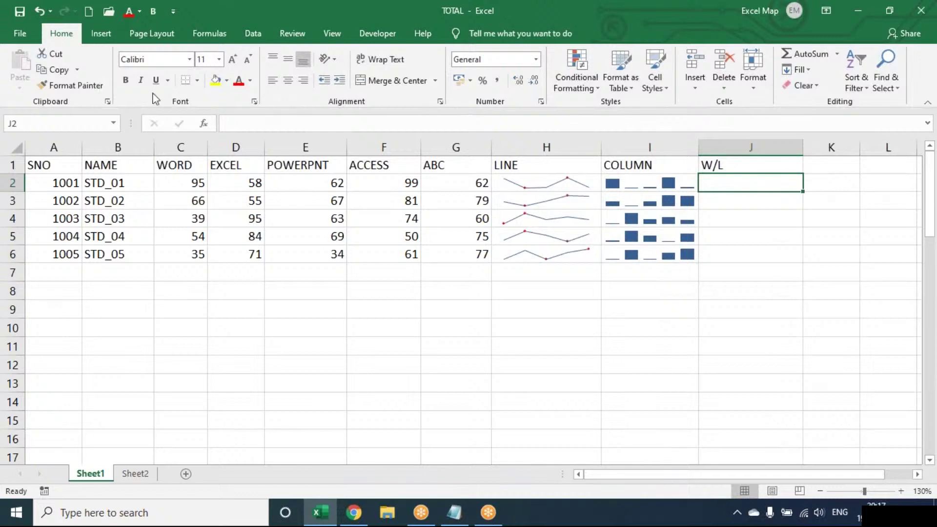
{"action": "left_click", "coordinate": [104, 35]}
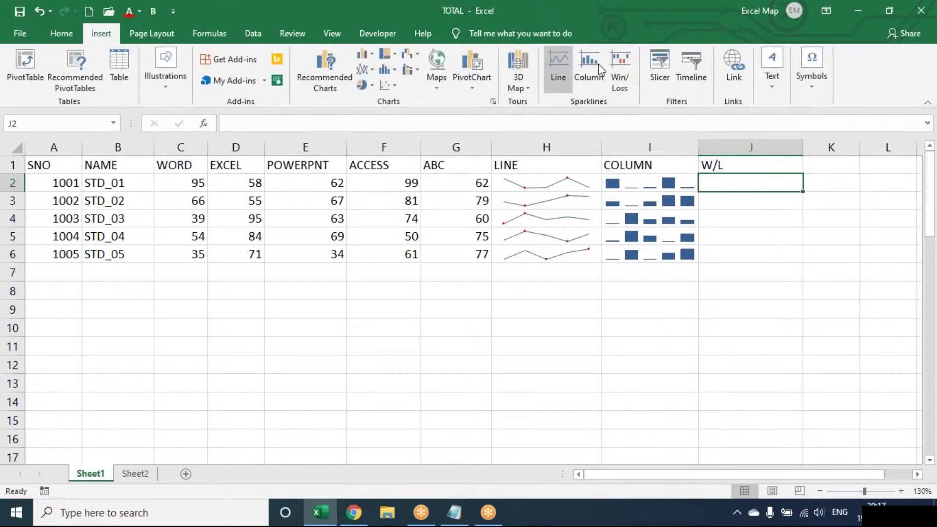
{"action": "left_click", "coordinate": [619, 68]}
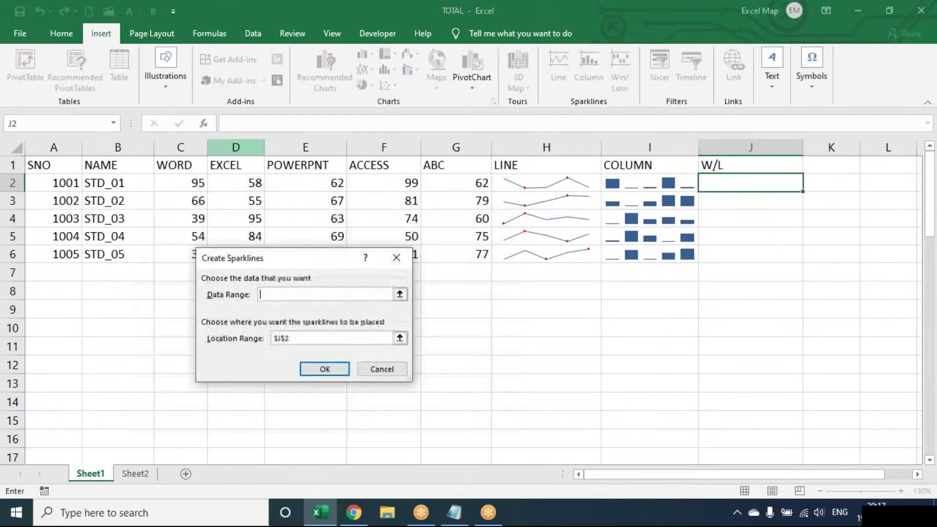
{"action": "left_click_drag", "start_coordinate": [180, 182], "coordinate": [455, 176]}
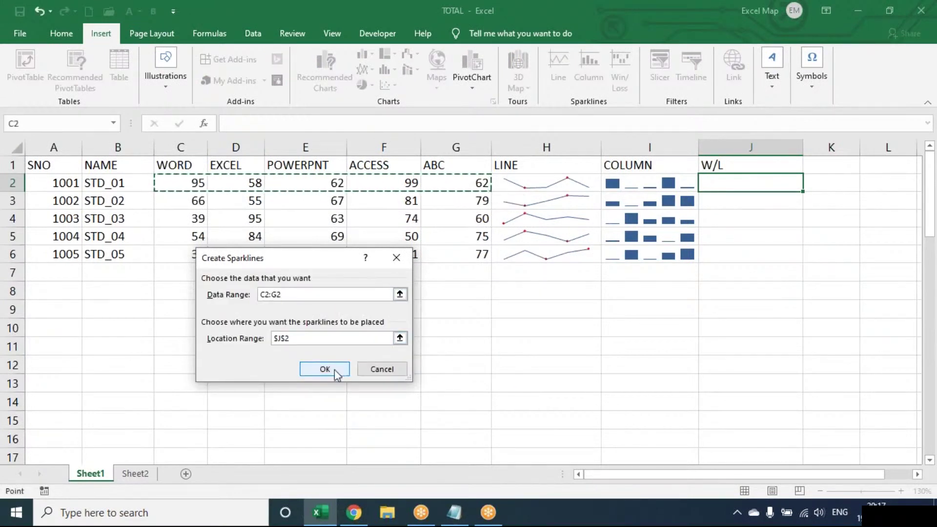
{"action": "left_click", "coordinate": [335, 371]}
{"action": "left_click_drag", "start_coordinate": [801, 193], "coordinate": [789, 268]}
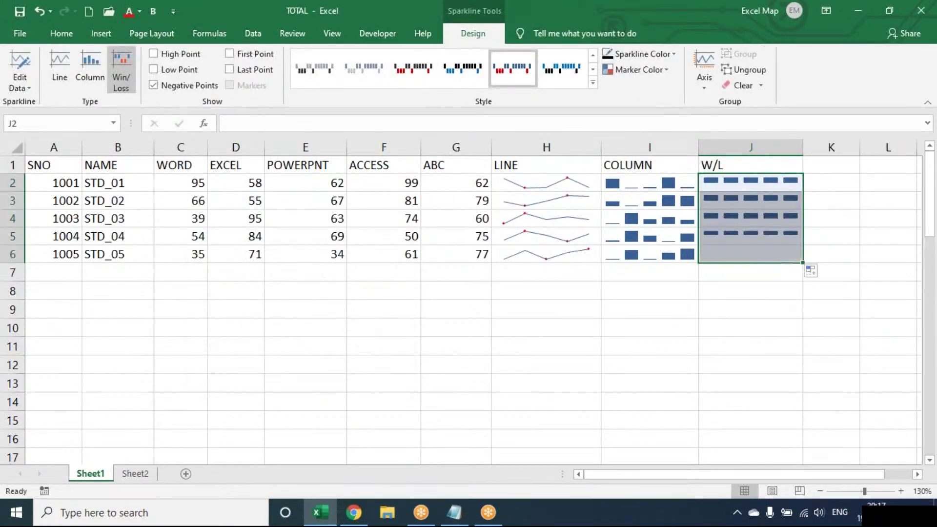
{"action": "left_click", "coordinate": [341, 213]}
- Enter negative marks -35 in E4, -55 in F3 and -56 in C6, then review the sparklines in H1:J6
{"action": "type", "text": "-35"}
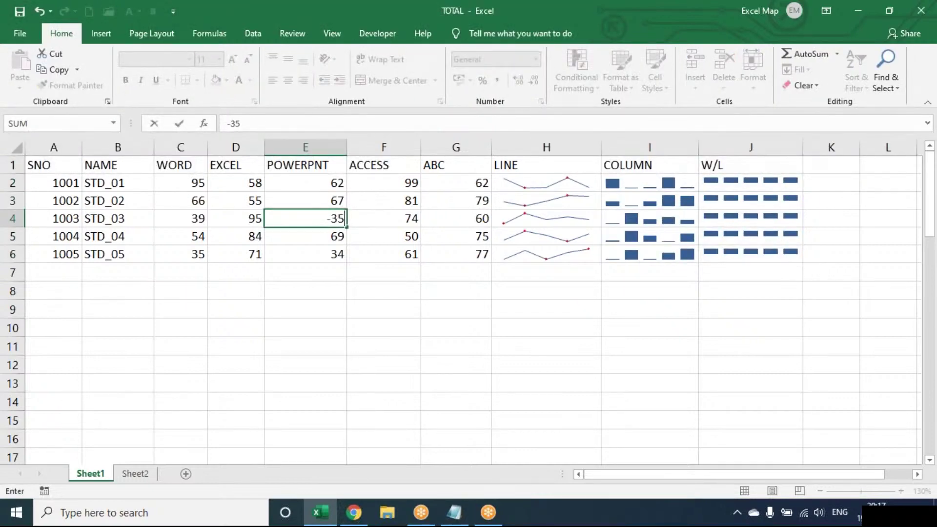
{"action": "key", "text": "Return"}
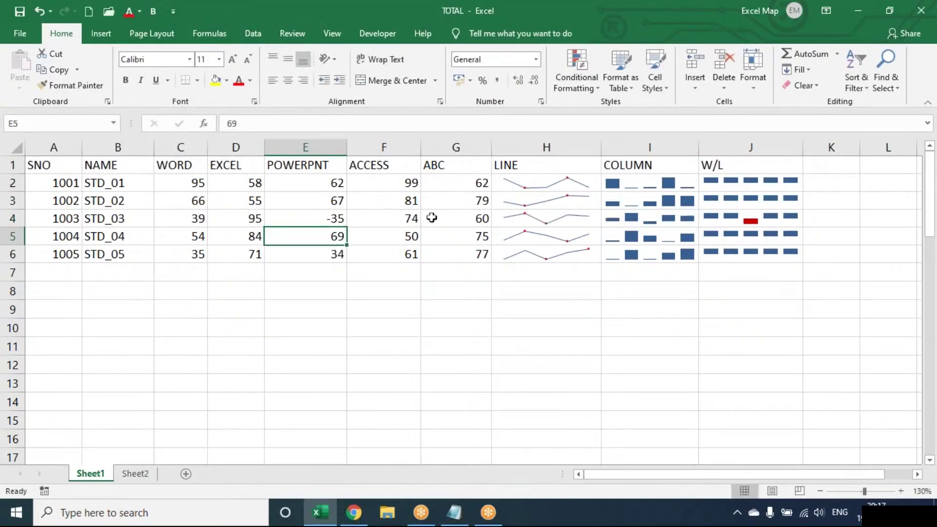
{"action": "left_click", "coordinate": [409, 201]}
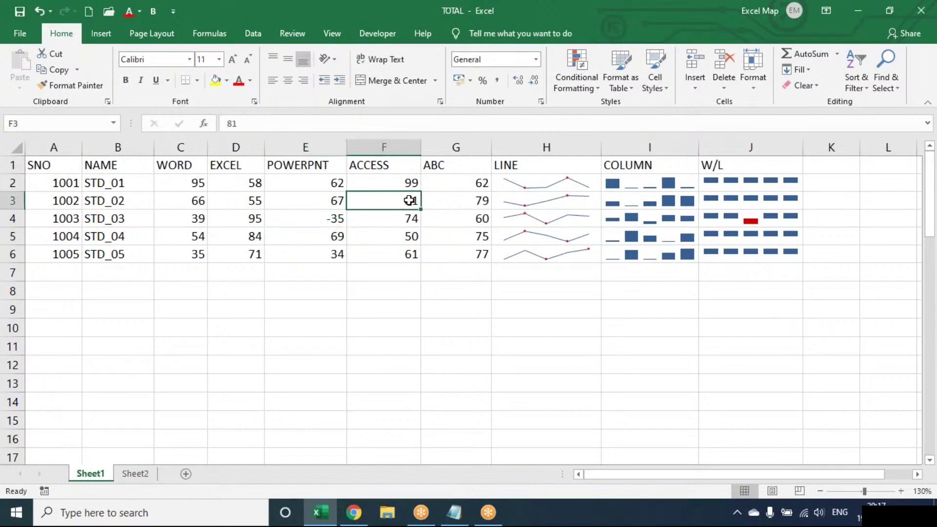
{"action": "type", "text": "-55"}
{"action": "key", "text": "Return"}
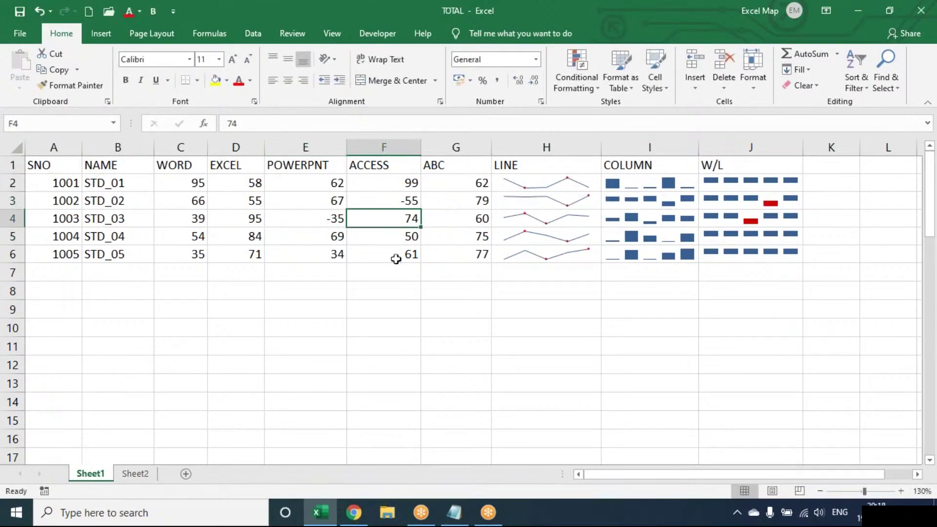
{"action": "left_click", "coordinate": [184, 256]}
{"action": "type", "text": "-"}
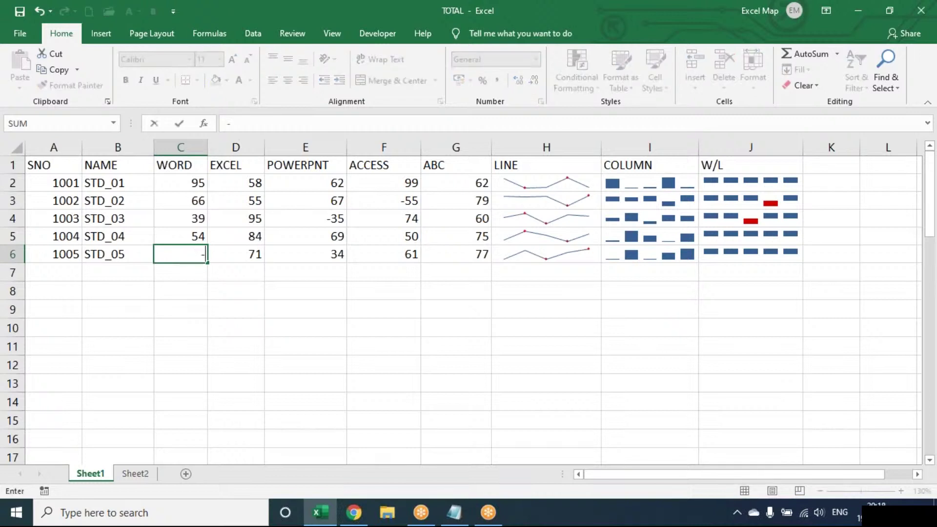
{"action": "type", "text": "56"}
{"action": "key", "text": "Return"}
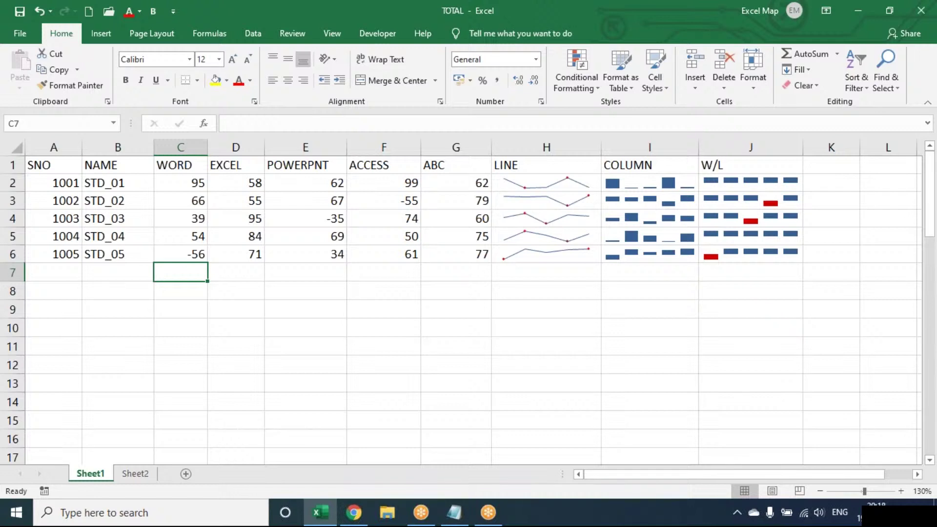
{"action": "left_click", "coordinate": [590, 165]}
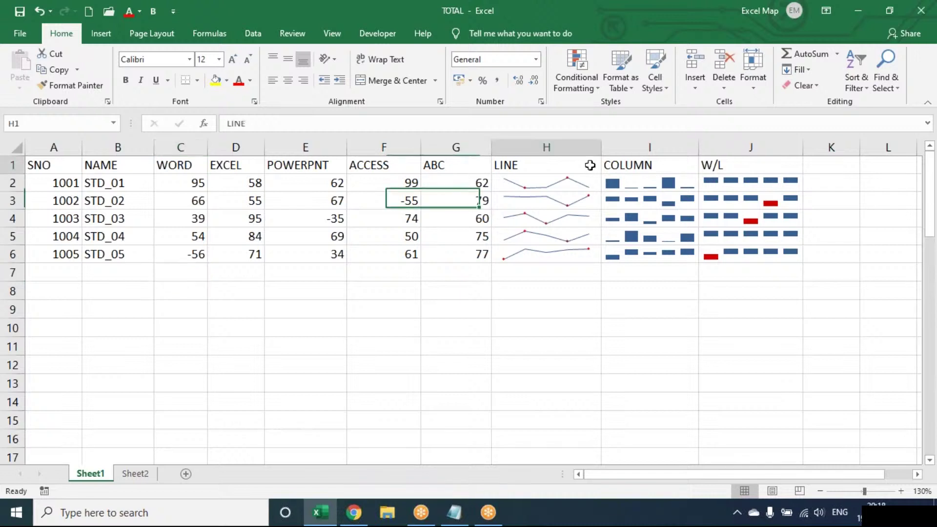
{"action": "left_click_drag", "start_coordinate": [590, 165], "coordinate": [793, 250]}
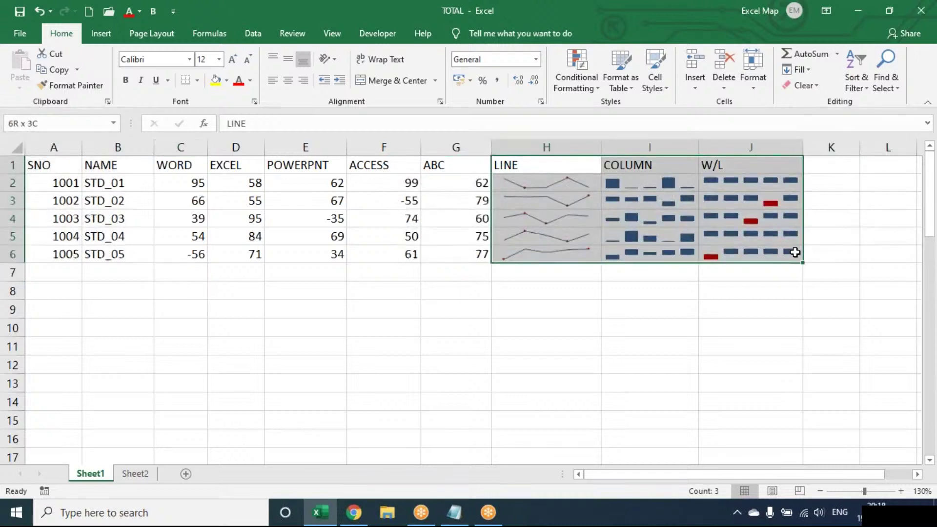
{"action": "left_click", "coordinate": [344, 343]}
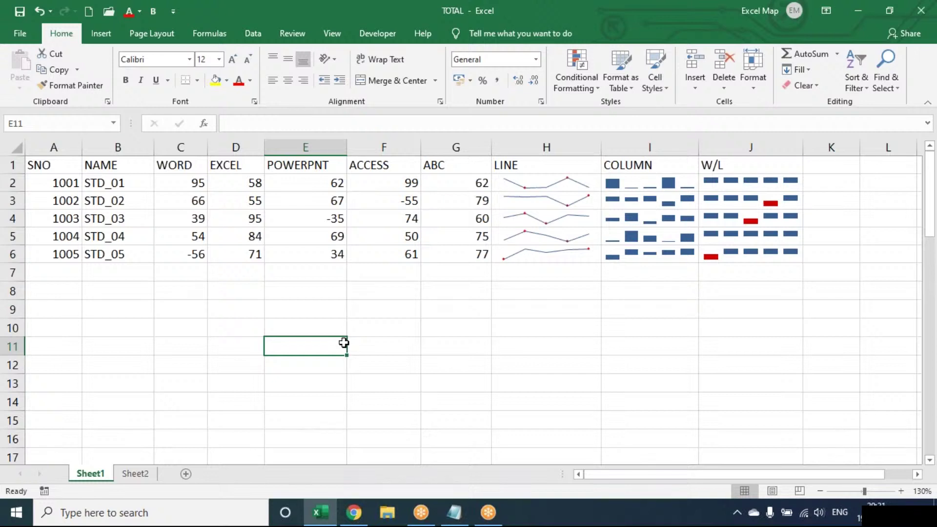
- Switch from Excel's Insert tab to the OPERATORS notes in Notepad
{"action": "left_click", "coordinate": [111, 34]}
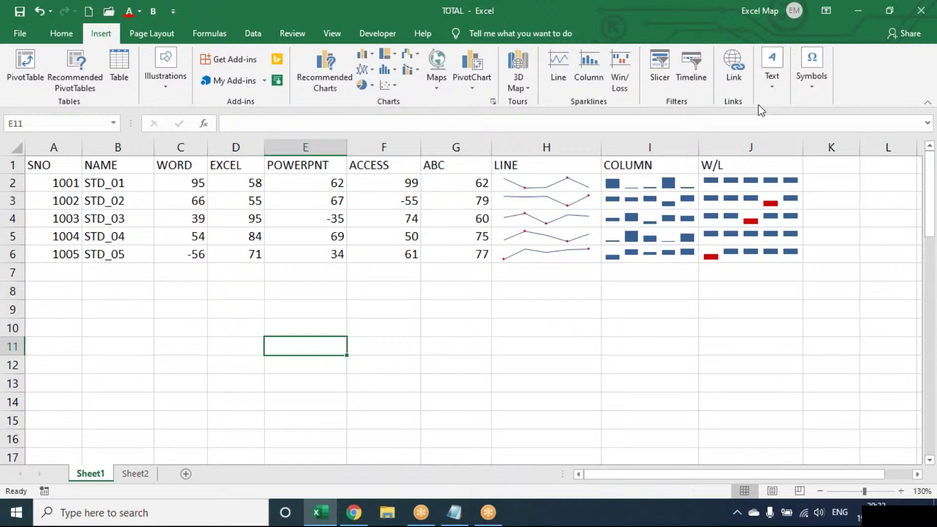
{"action": "left_click", "coordinate": [459, 519]}
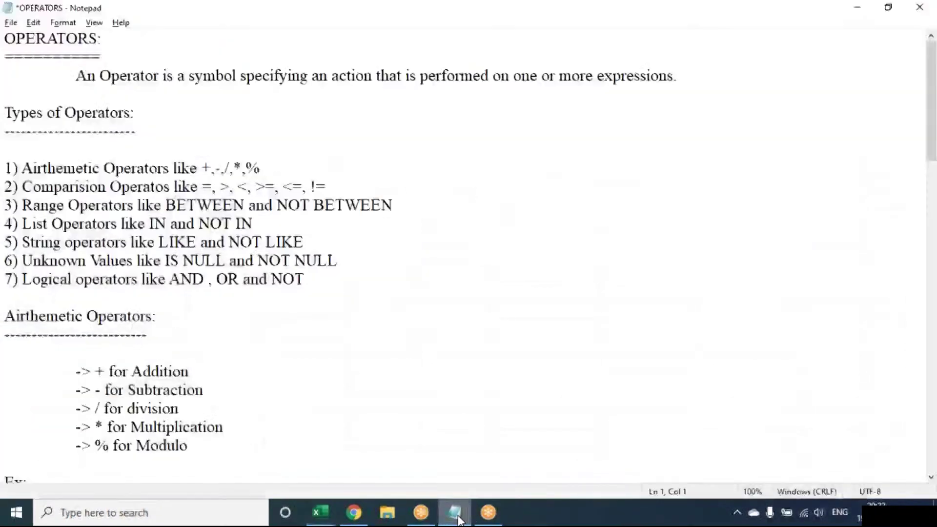
- Write a 'Hyperlink:' note: create a link in your document for quick access to webpages and files
{"action": "key", "text": "alt+F4"}
{"action": "type", "text": "n"}
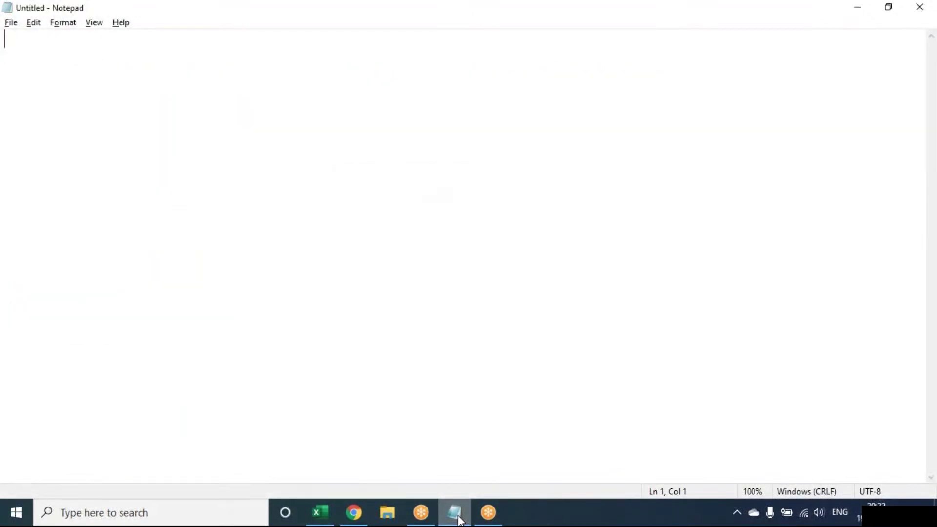
{"action": "type", "text": "H"}
{"action": "type", "text": "yup"}
{"action": "key", "text": "BackSpace"}
{"action": "key", "text": "BackSpace"}
{"action": "type", "text": "p"}
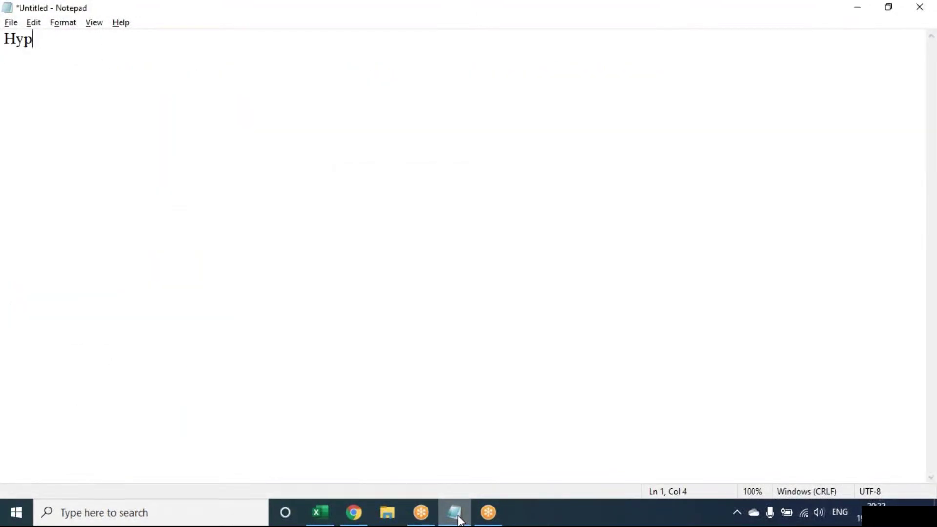
{"action": "type", "text": "erlink:"}
{"action": "key", "text": "Return"}
{"action": "key", "text": "Tab"}
{"action": "type", "text": "Create"}
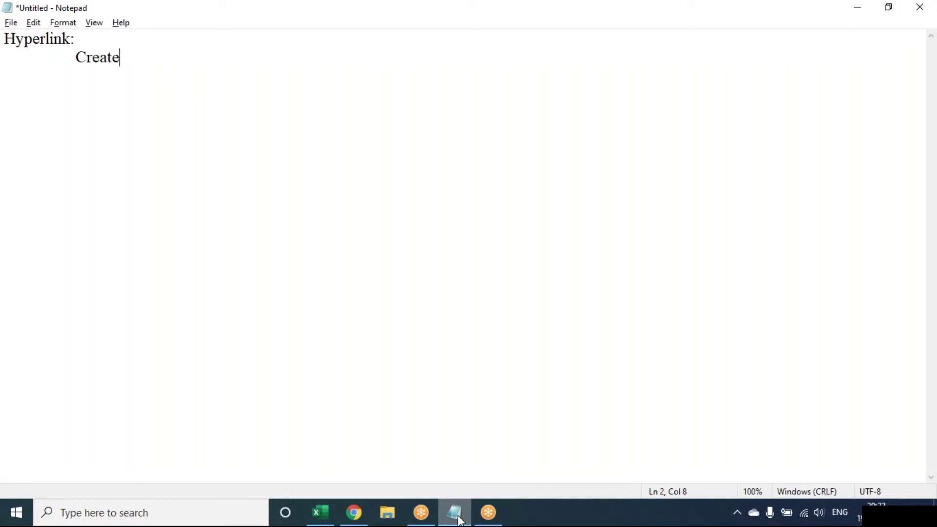
{"action": "type", "text": " alink y"}
{"action": "key", "text": "BackSpace"}
{"action": "type", "text": "ink i"}
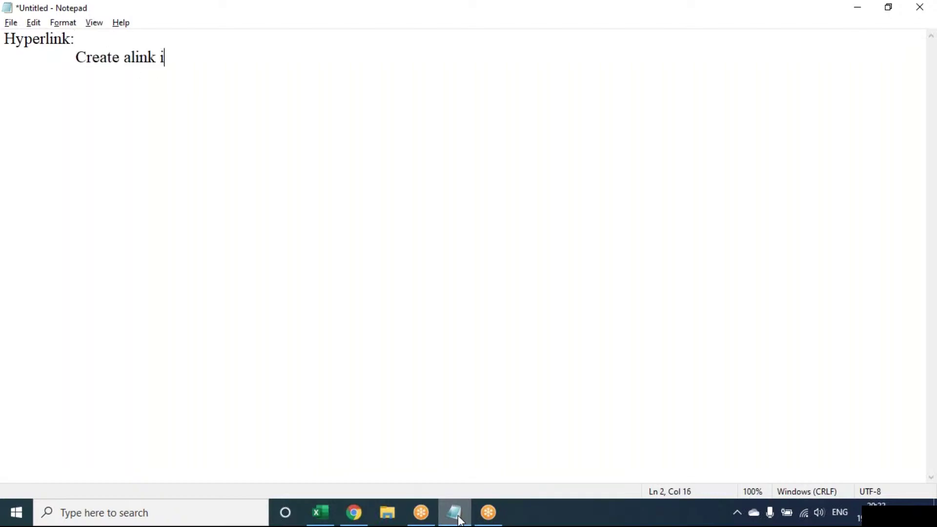
{"action": "key", "text": "BackSpace"}
{"action": "key", "text": "BackSpace"}
{"action": "key", "text": "BackSpace"}
{"action": "key", "text": "BackSpace"}
{"action": "key", "text": "BackSpace"}
{"action": "key", "text": "BackSpace"}
{"action": "type", "text": "link"}
{"action": "key", "text": "BackSpace"}
{"action": "key", "text": "BackSpace"}
{"action": "type", "text": "ink in you "}
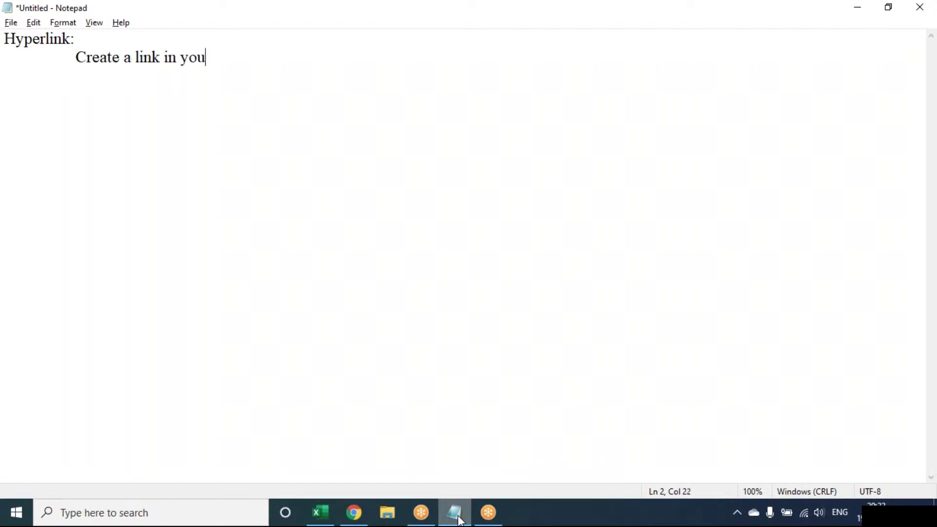
{"action": "type", "text": "r document for "}
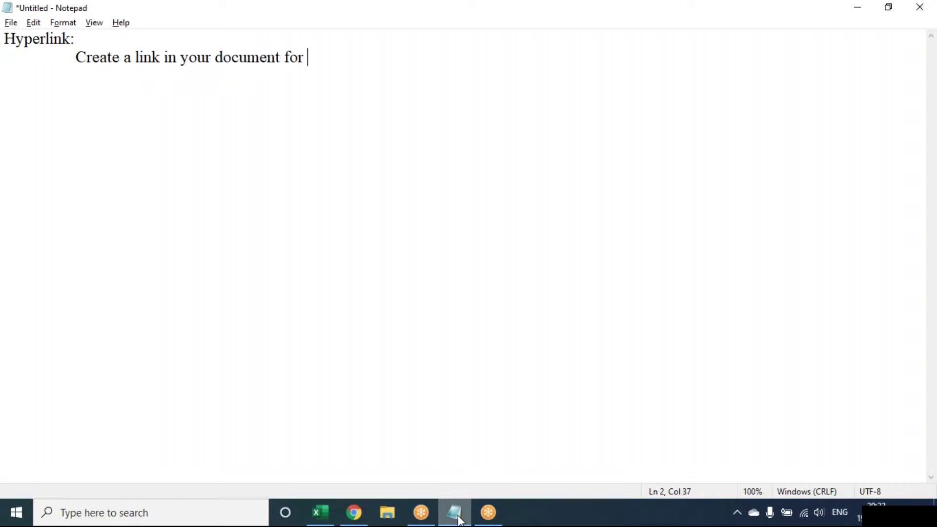
{"action": "type", "text": "quick access to w"}
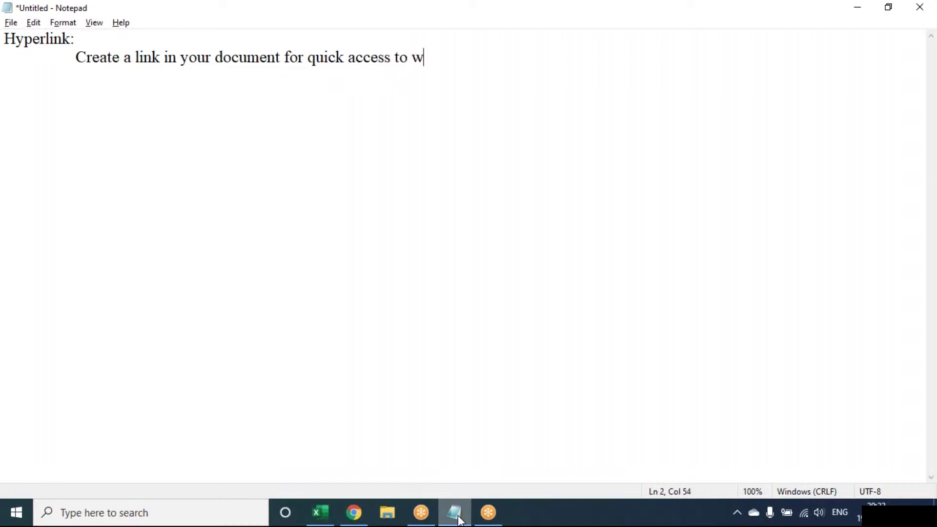
{"action": "type", "text": "ebpages "}
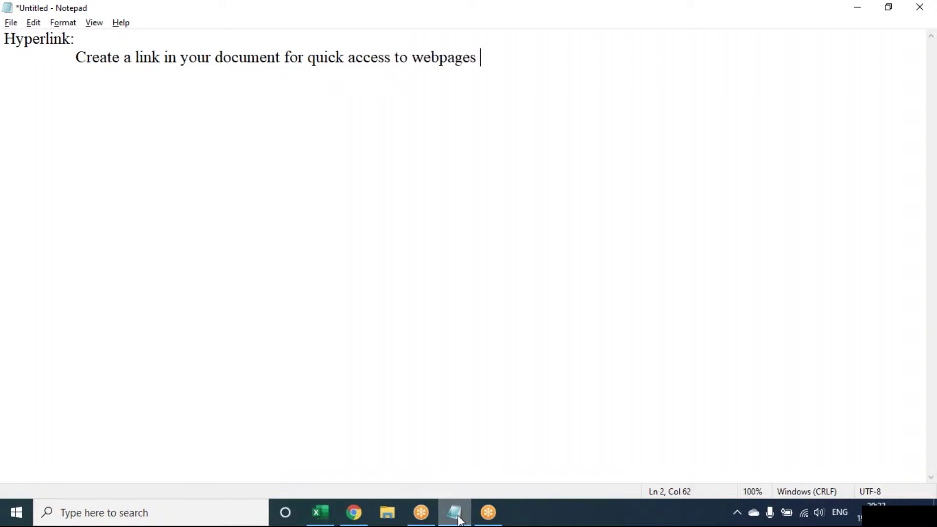
{"action": "type", "text": "and files"}
- Add an indented 'CTRL + K' shortcut line, then return to the Excel workbook
{"action": "key", "text": "Return"}
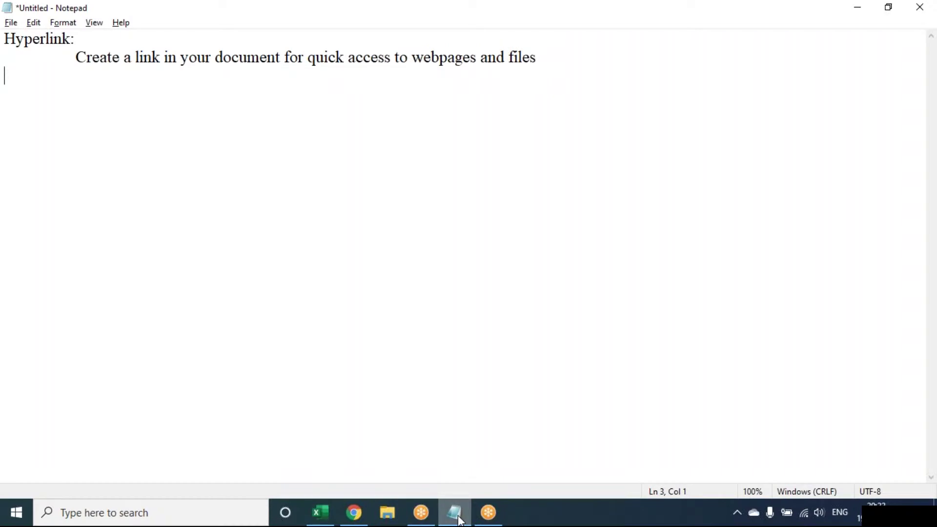
{"action": "key", "text": "Tab"}
{"action": "key", "text": "Return"}
{"action": "key", "text": "Tab"}
{"action": "type", "text": "CTRL + K"}
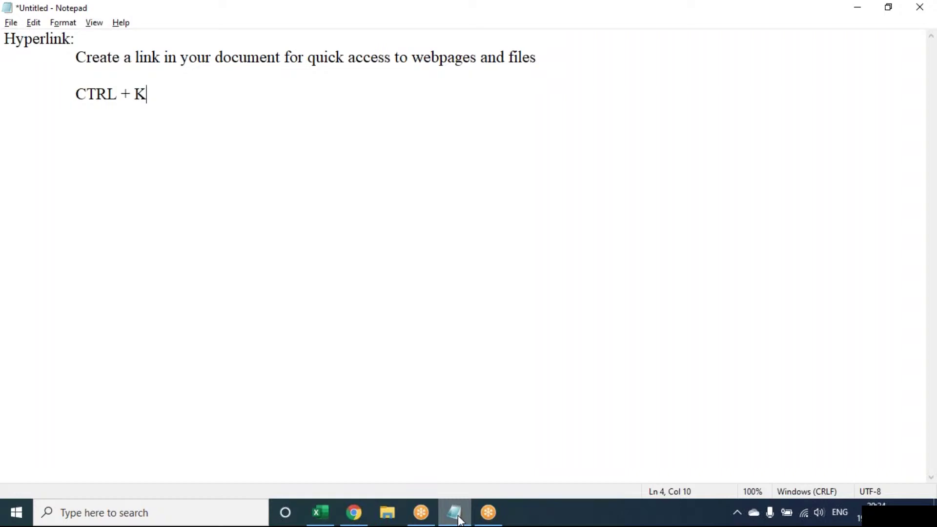
{"action": "left_click", "coordinate": [321, 513]}
{"action": "key", "text": "ctrl+n"}
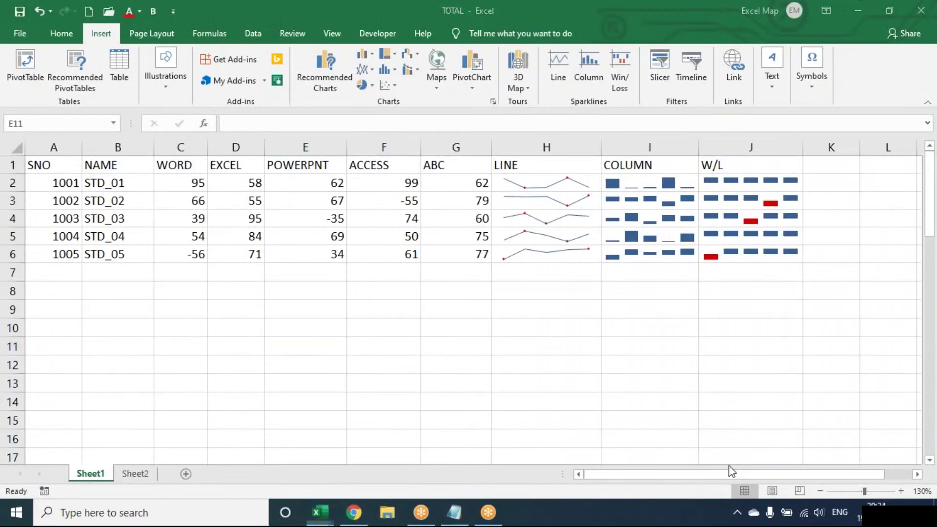
- Zoom the new blank Book1 sheet in to 120%
{"action": "left_click", "coordinate": [901, 491]}
{"action": "left_click", "coordinate": [901, 491]}
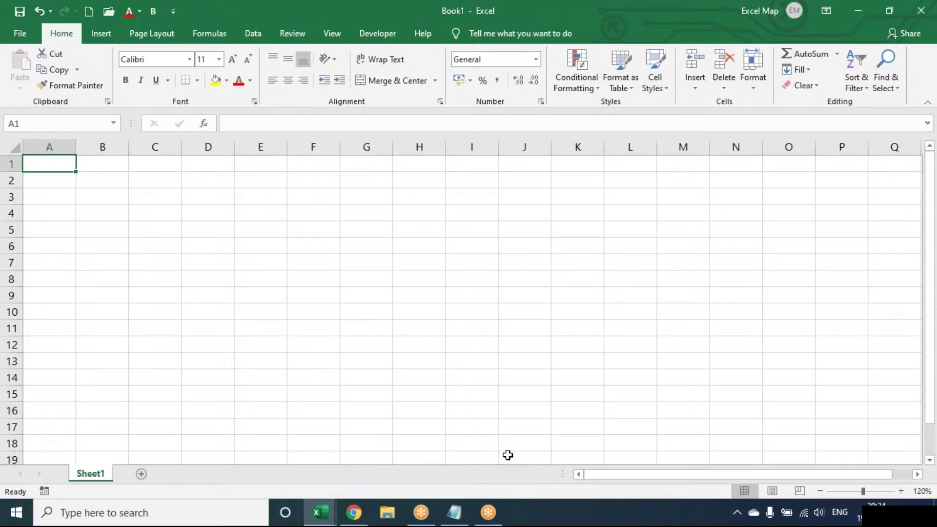
- Enter EMP, ATT, SAL and HR in cells A1 to A4
{"action": "type", "text": "EMP"}
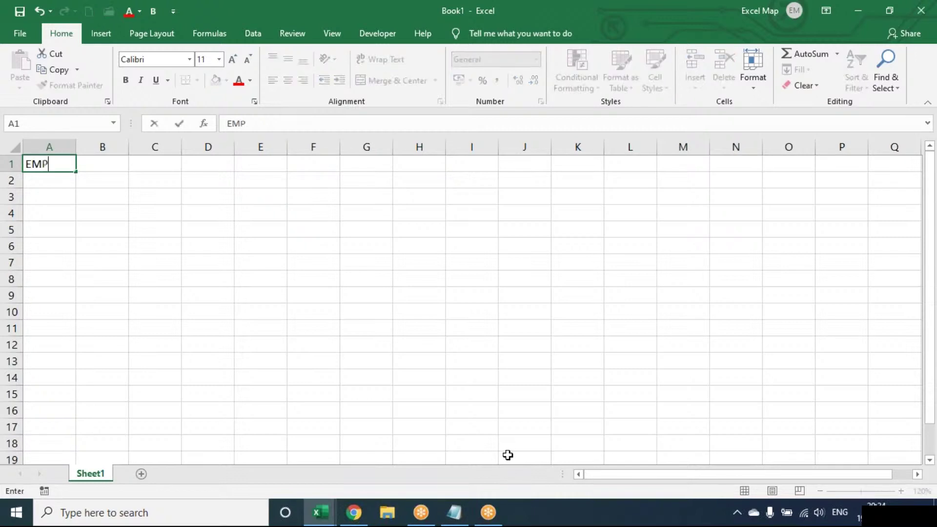
{"action": "key", "text": "Return"}
{"action": "type", "text": "ATT"}
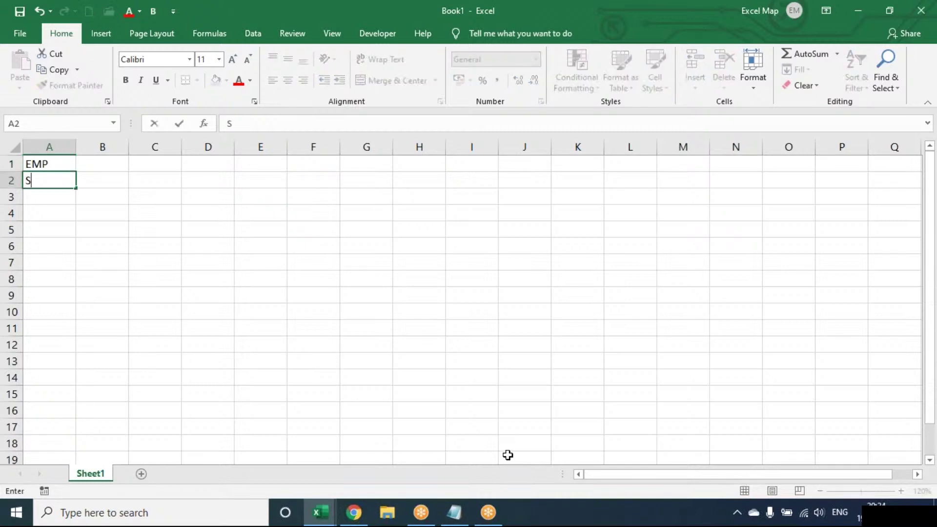
{"action": "key", "text": "Return"}
{"action": "type", "text": "SAL"}
{"action": "key", "text": "Return"}
{"action": "type", "text": "HR"}
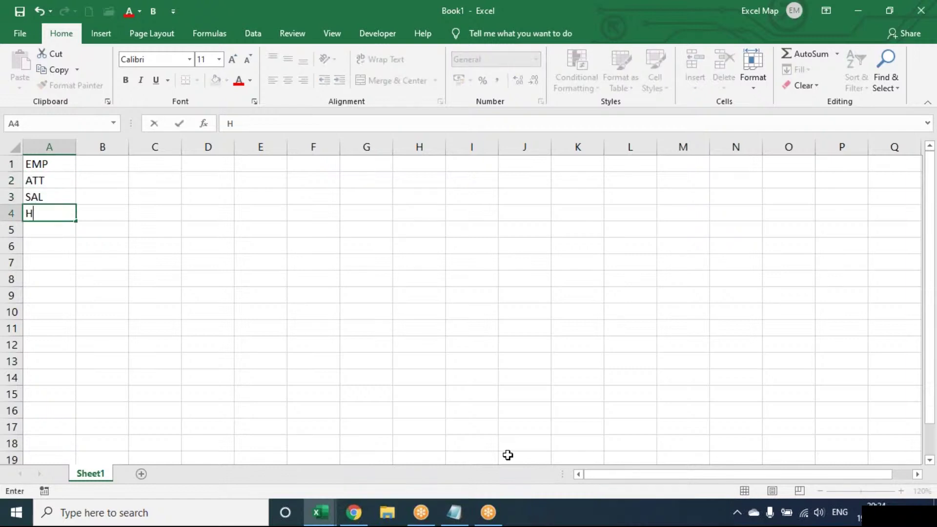
{"action": "key", "text": "Return"}
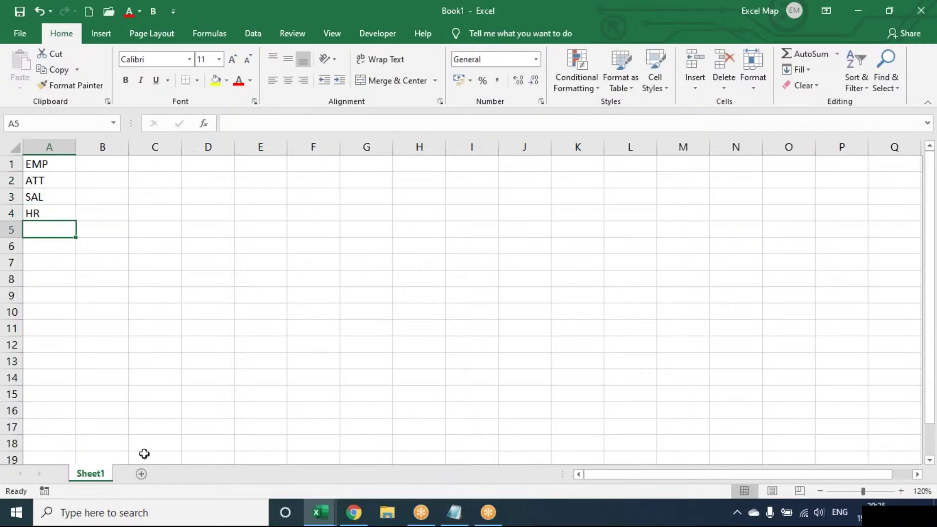
- Add four new worksheets, Sheet2 to Sheet5, and return to Sheet1
{"action": "left_click", "coordinate": [141, 474]}
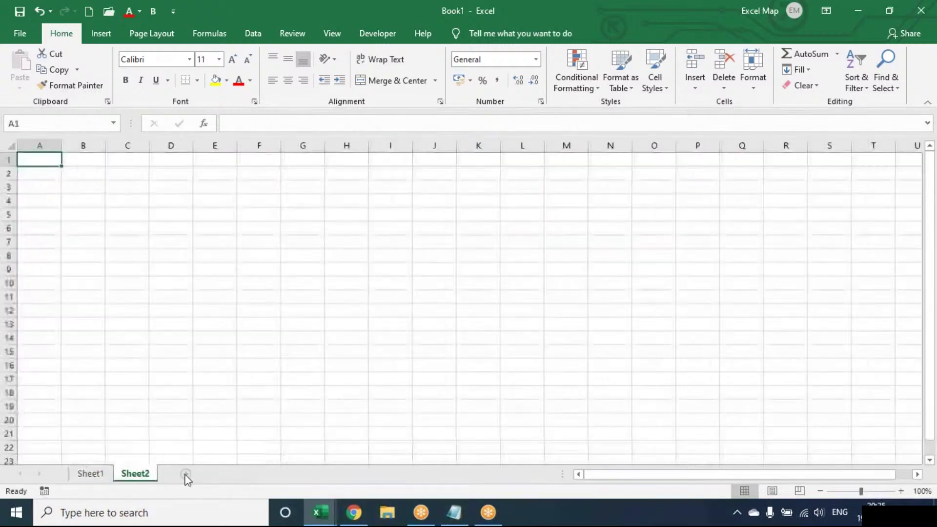
{"action": "left_click", "coordinate": [186, 474]}
{"action": "left_click", "coordinate": [231, 474]}
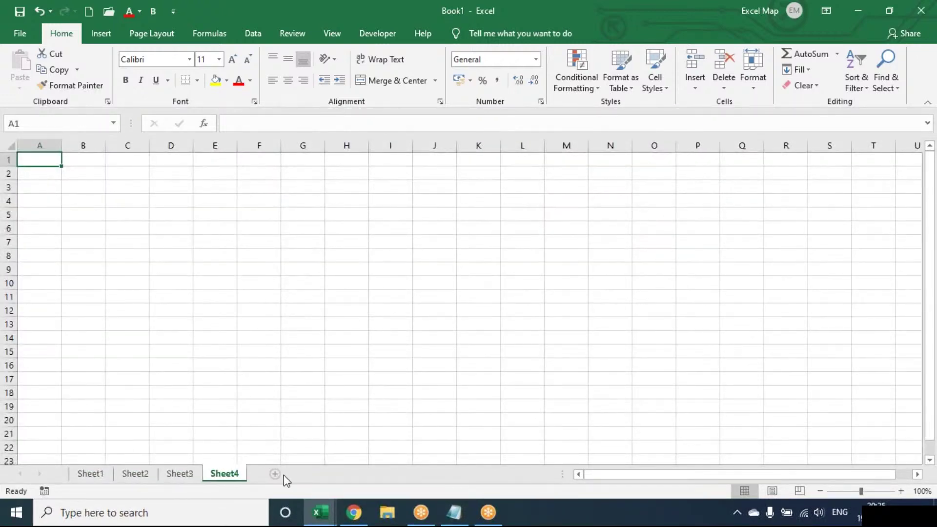
{"action": "left_click", "coordinate": [274, 474]}
{"action": "left_click", "coordinate": [90, 474]}
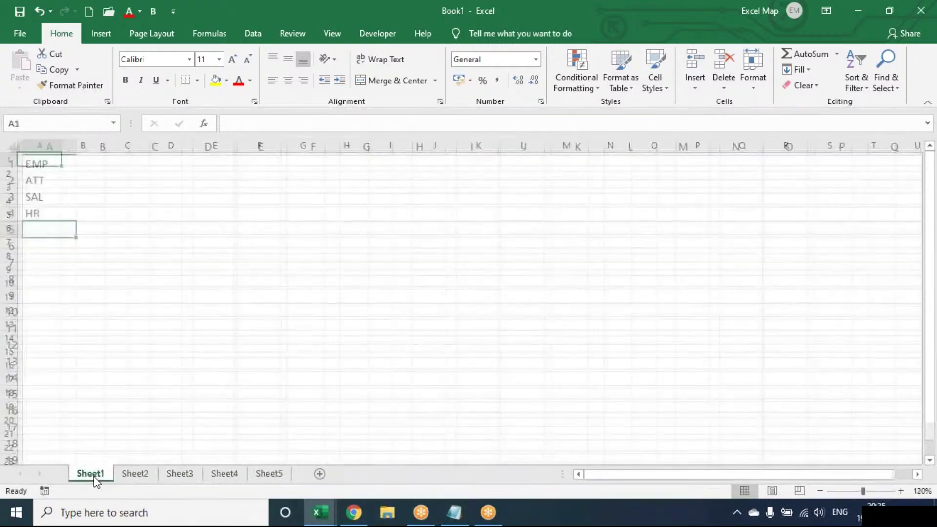
{"action": "left_click", "coordinate": [99, 40]}
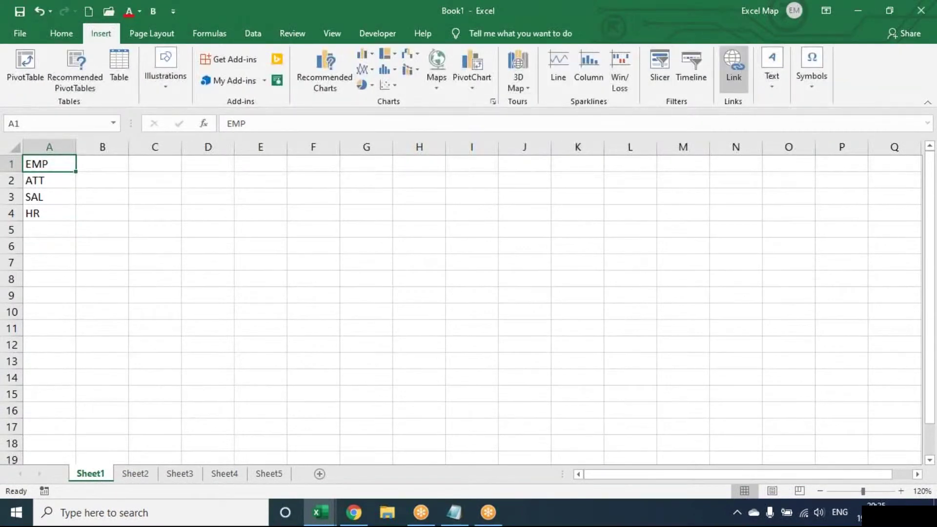
- Hyperlink EMP in A1 to Sheet4 as a place in this document
{"action": "left_click", "coordinate": [733, 68]}
{"action": "left_click_drag", "start_coordinate": [318, 191], "coordinate": [503, 165]}
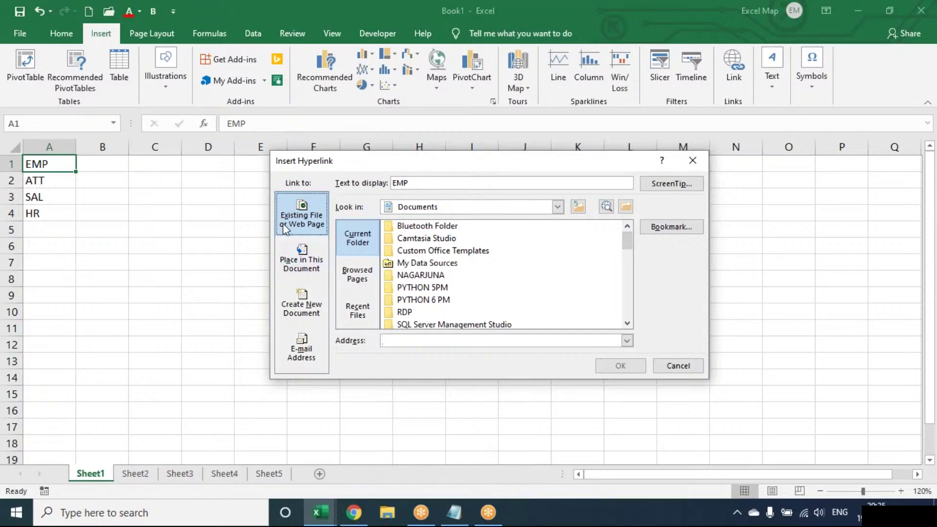
{"action": "left_click", "coordinate": [288, 264]}
{"action": "left_click", "coordinate": [300, 227]}
{"action": "left_click", "coordinate": [302, 257]}
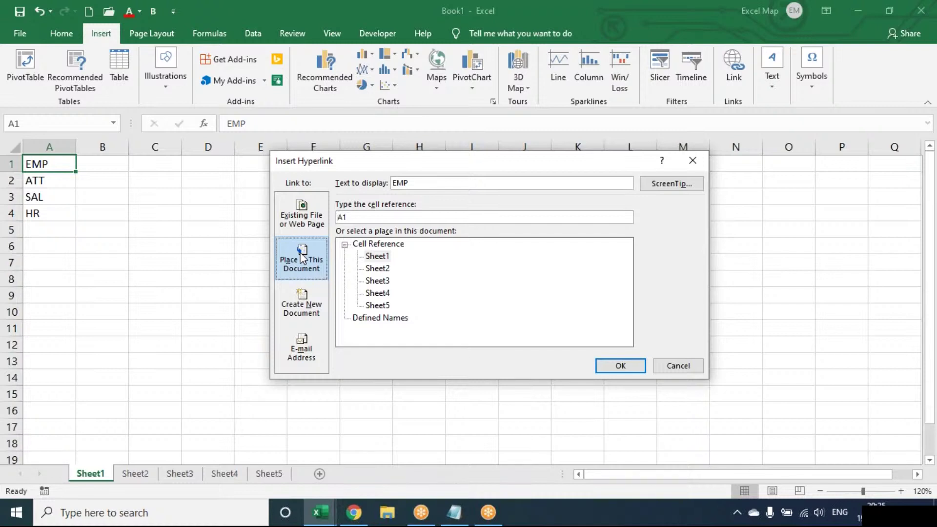
{"action": "left_click", "coordinate": [303, 219]}
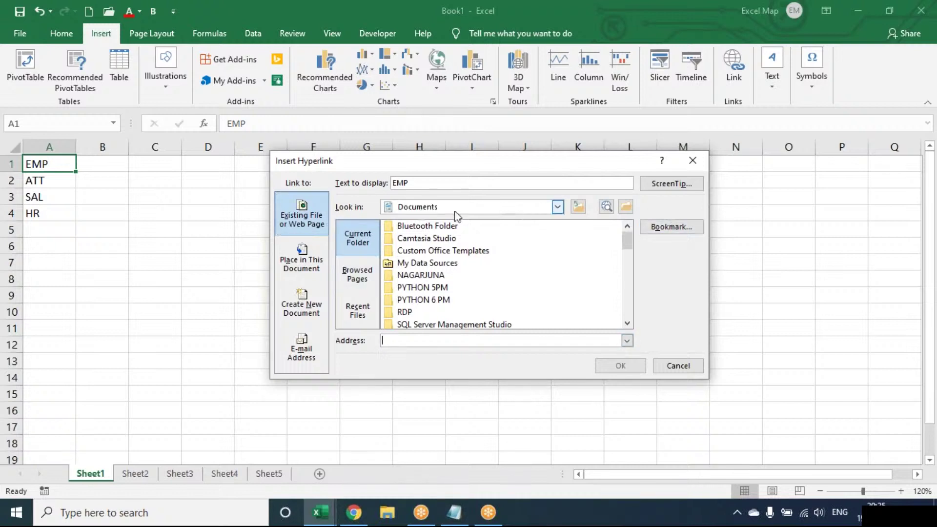
{"action": "left_click", "coordinate": [303, 252]}
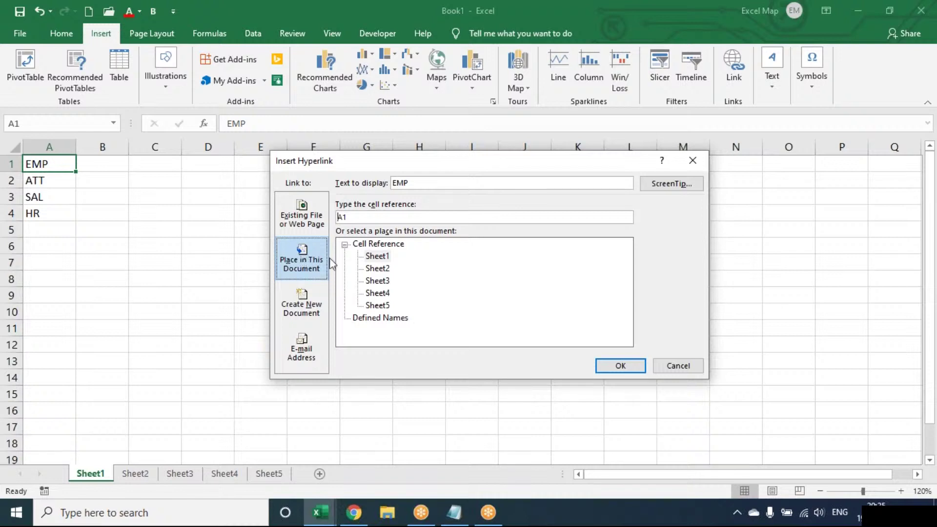
{"action": "left_click", "coordinate": [377, 293]}
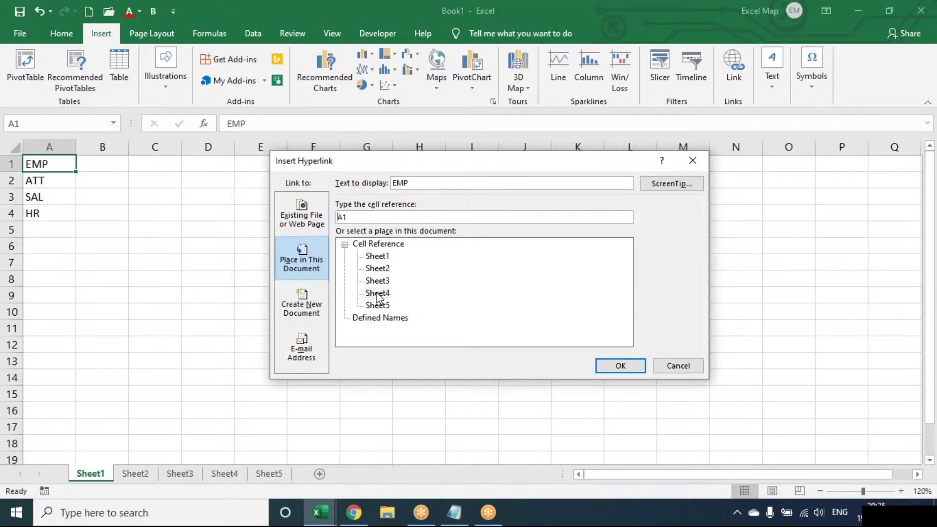
{"action": "left_click", "coordinate": [608, 366]}
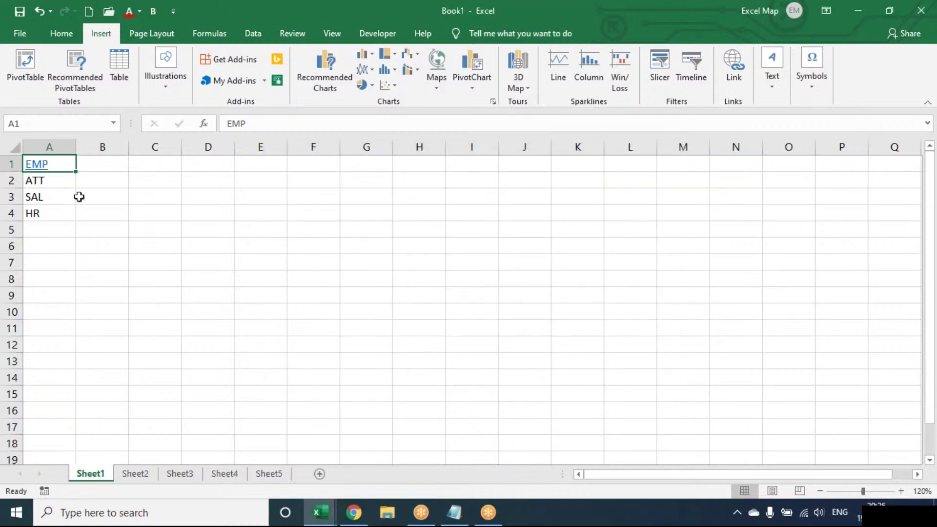
- Hyperlink ATT, SAL and HR to Sheet5, Sheet2 and Sheet3 respectively
{"action": "left_click", "coordinate": [64, 179]}
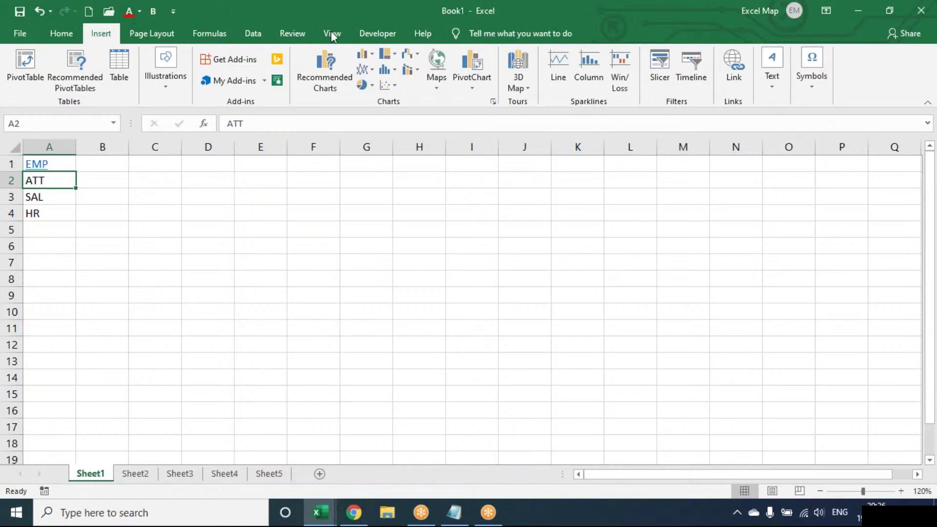
{"action": "left_click", "coordinate": [736, 69]}
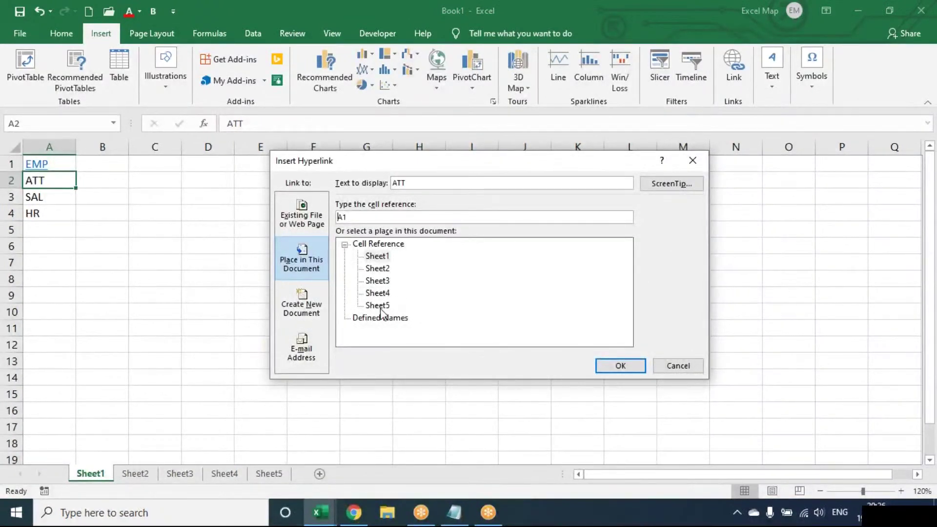
{"action": "left_click", "coordinate": [383, 305]}
{"action": "left_click", "coordinate": [616, 367]}
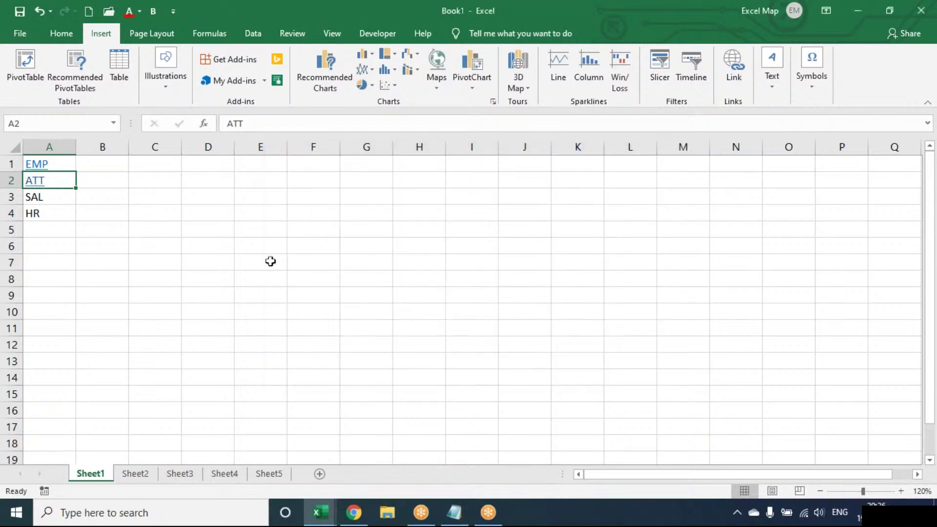
{"action": "key", "text": "Down"}
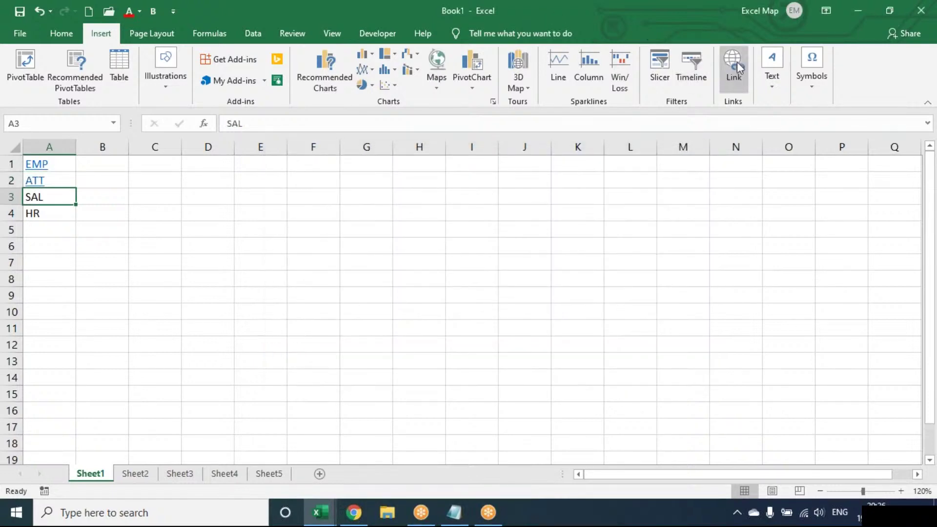
{"action": "left_click", "coordinate": [739, 63]}
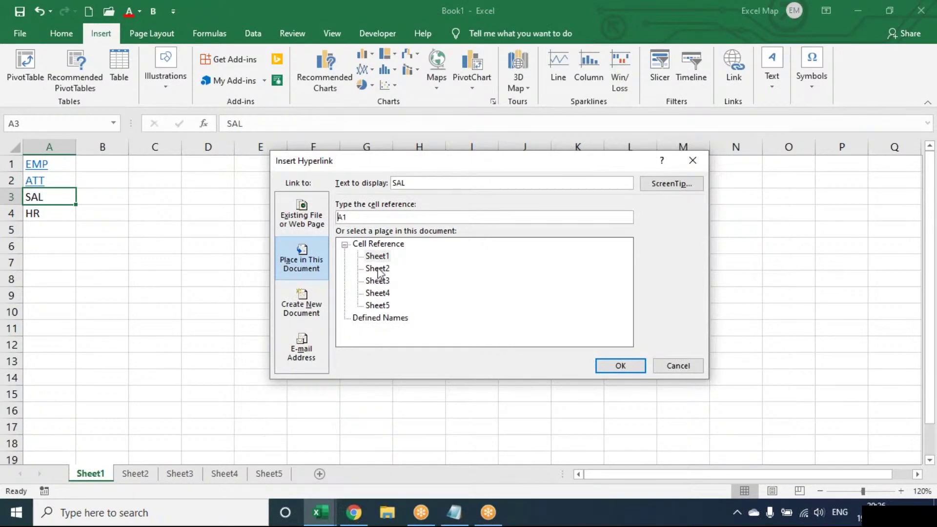
{"action": "left_click", "coordinate": [377, 269]}
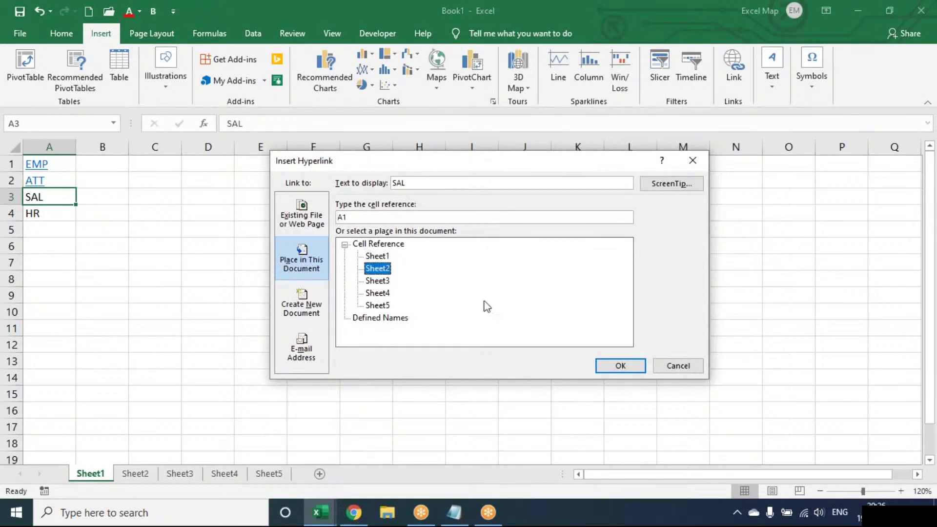
{"action": "left_click", "coordinate": [618, 366]}
{"action": "key", "text": "Down"}
{"action": "left_click", "coordinate": [736, 73]}
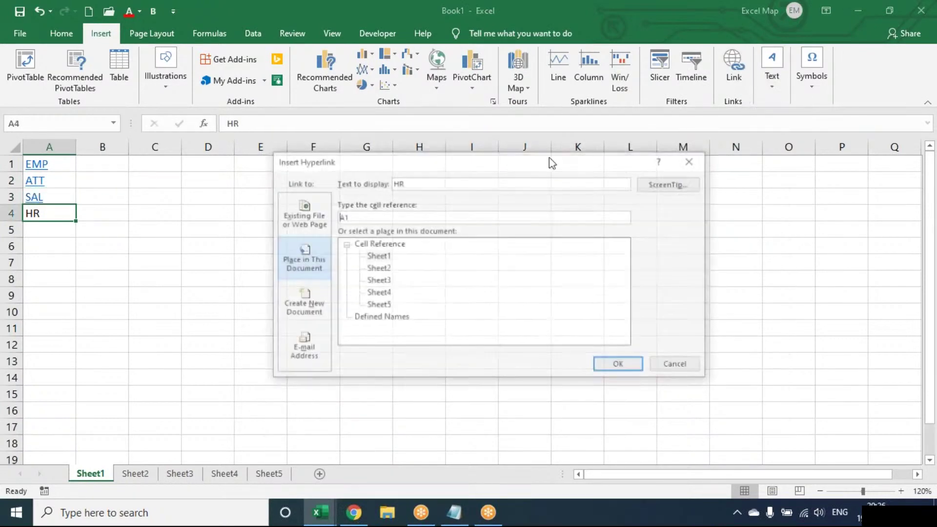
{"action": "left_click", "coordinate": [378, 281]}
{"action": "left_click", "coordinate": [620, 366]}
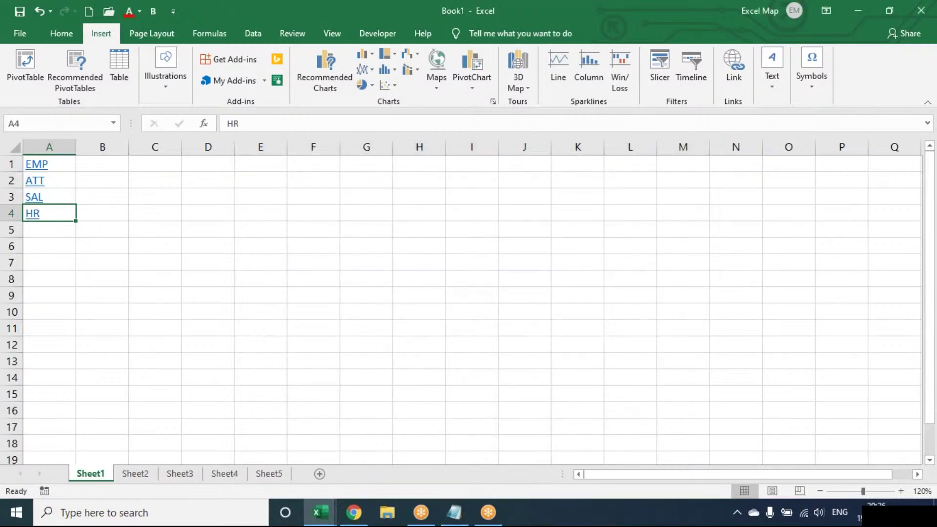
- Test the EMP, ATT, SAL and HR links, returning to Sheet1 after each
{"action": "key", "text": "Up"}
{"action": "key", "text": "Up"}
{"action": "key", "text": "Up"}
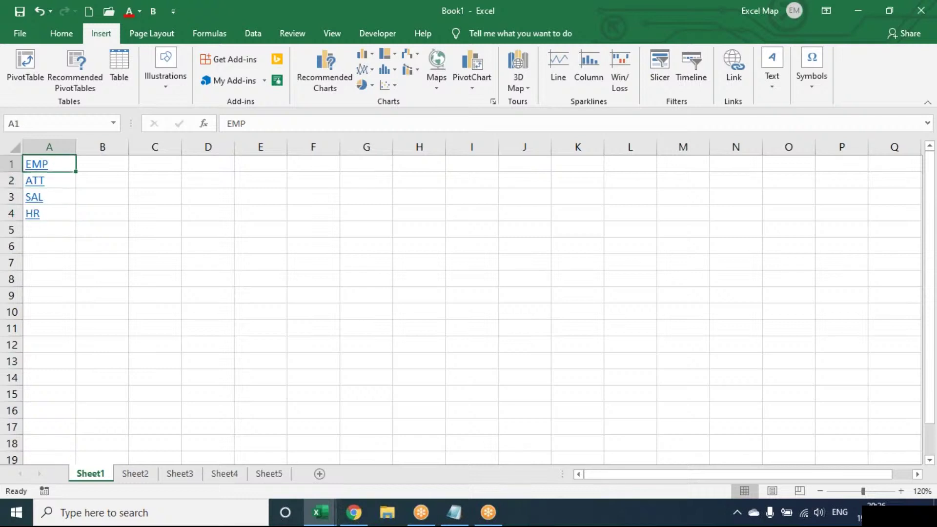
{"action": "left_click", "coordinate": [39, 169]}
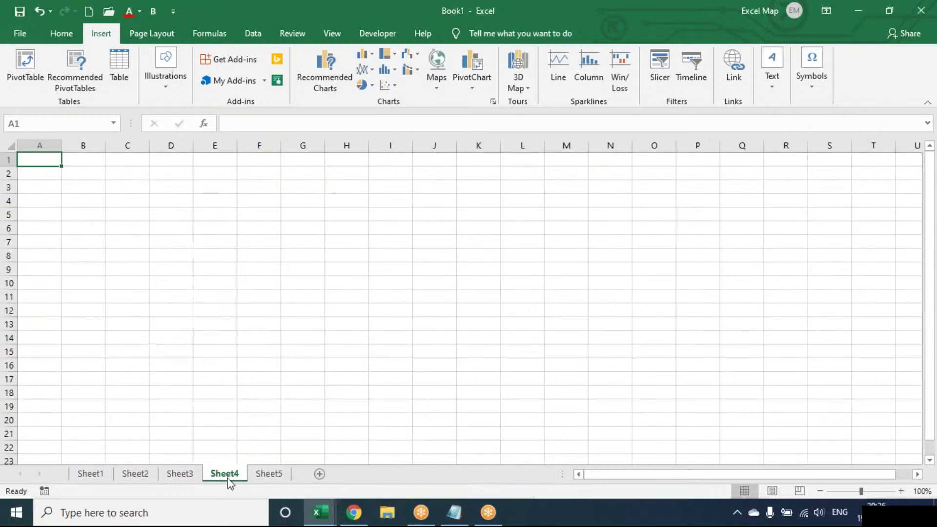
{"action": "left_click", "coordinate": [89, 475]}
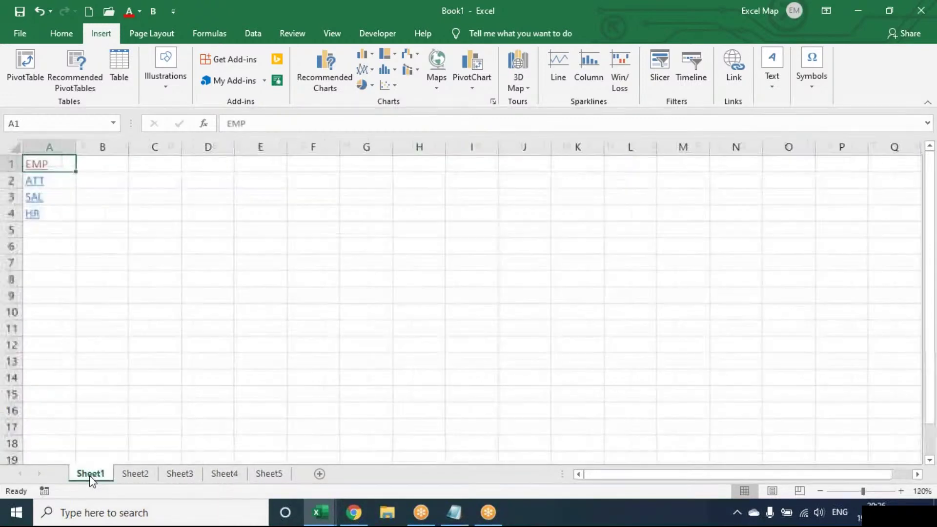
{"action": "left_click", "coordinate": [41, 185]}
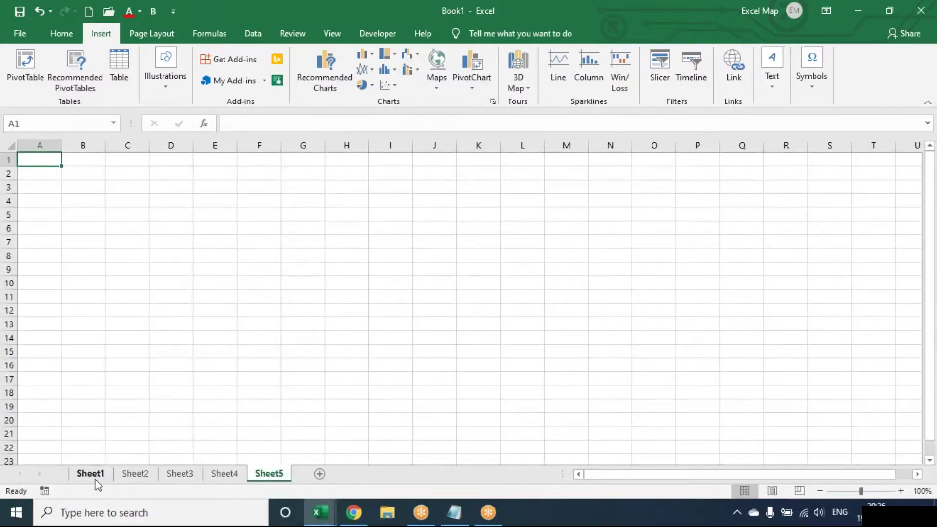
{"action": "left_click", "coordinate": [95, 477]}
{"action": "left_click", "coordinate": [29, 198]}
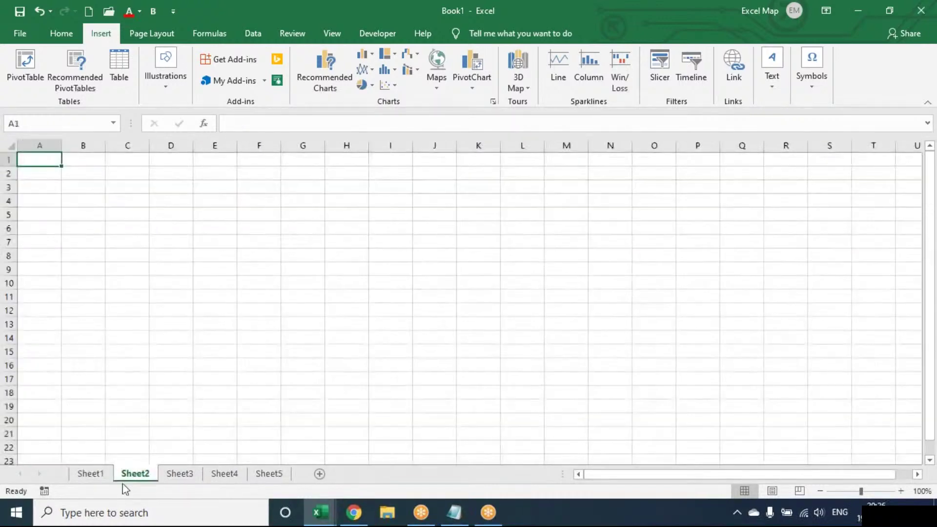
{"action": "left_click", "coordinate": [98, 473]}
{"action": "left_click", "coordinate": [35, 219]}
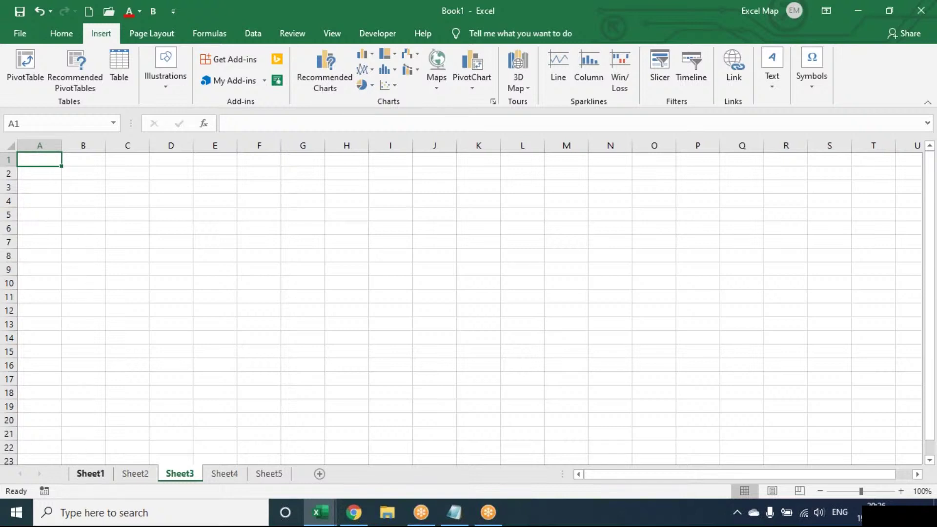
- Follow the ATT link again, then go to Sheet2 and select cell C3
{"action": "left_click", "coordinate": [90, 474]}
{"action": "left_click", "coordinate": [39, 174]}
{"action": "left_click", "coordinate": [269, 473]}
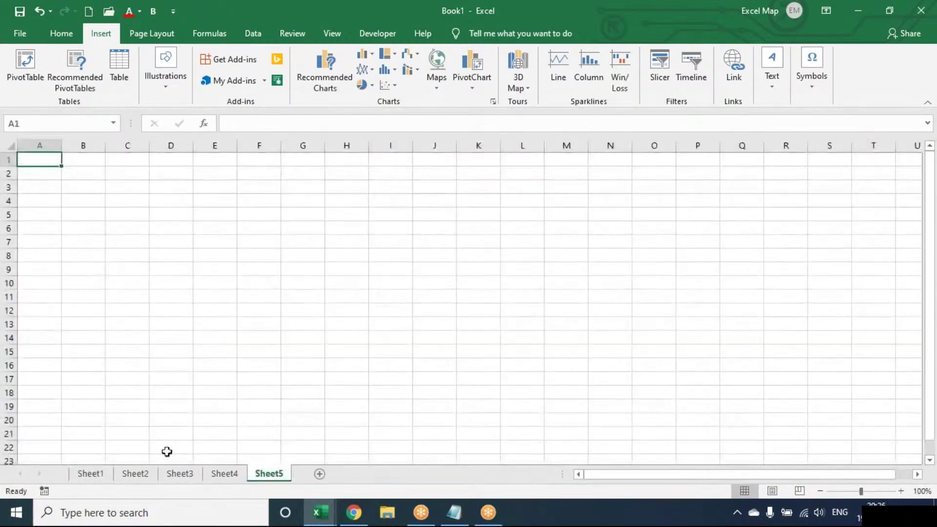
{"action": "left_click", "coordinate": [149, 472]}
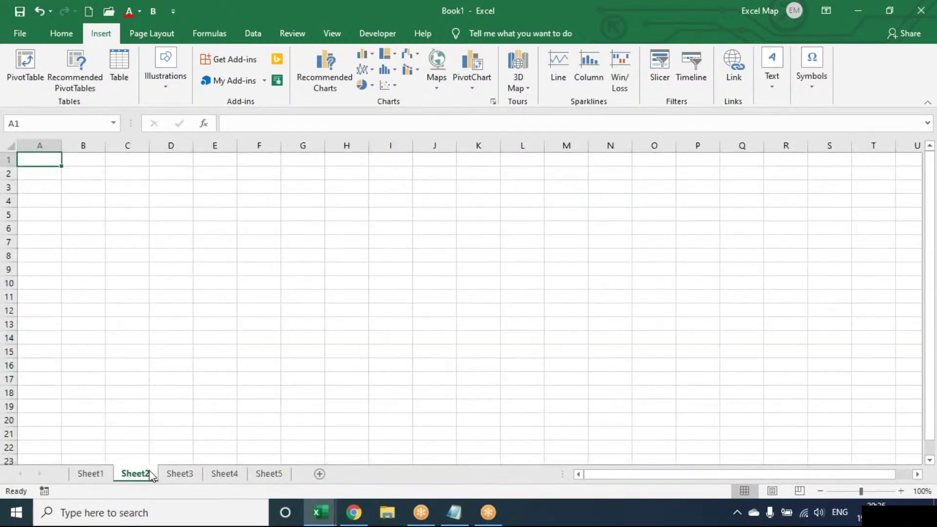
{"action": "left_click", "coordinate": [135, 190]}
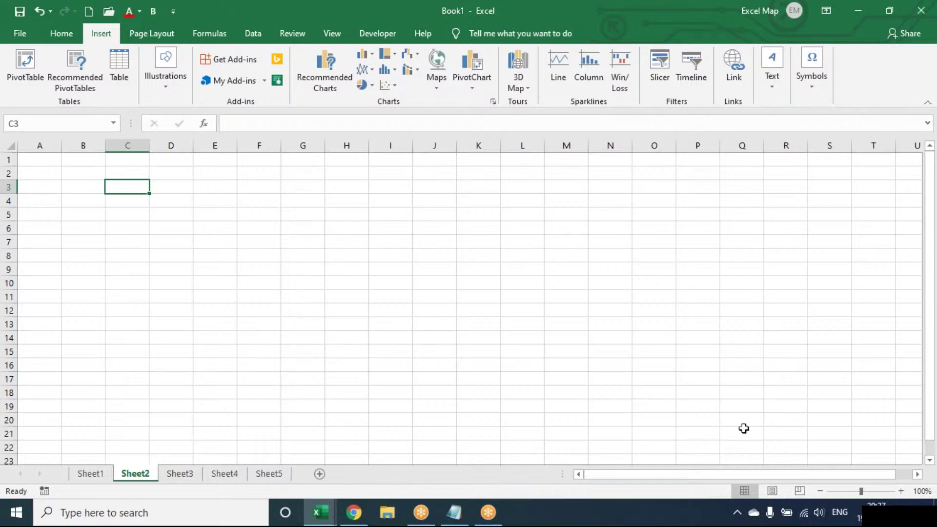
- Zoom to 120% and draw a rounded rectangle over cells C3 to D5
{"action": "left_click", "coordinate": [902, 492]}
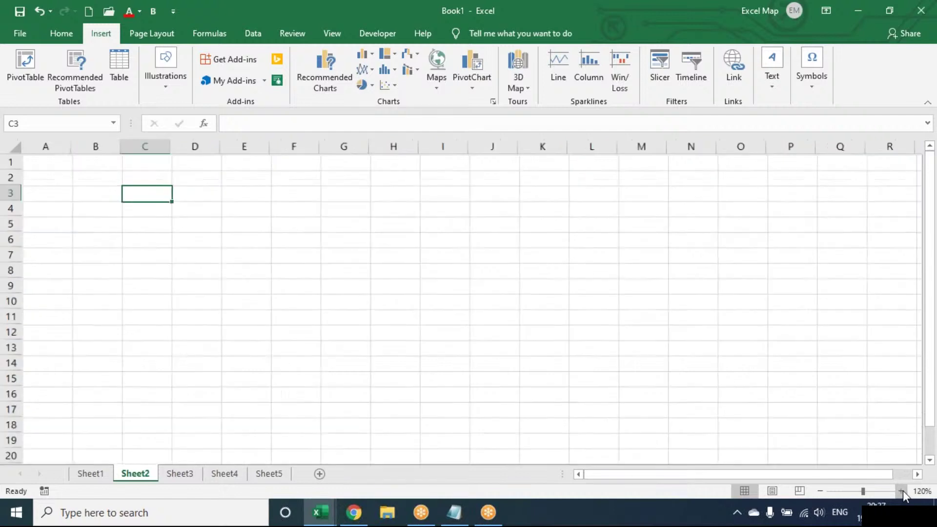
{"action": "left_click", "coordinate": [902, 492]}
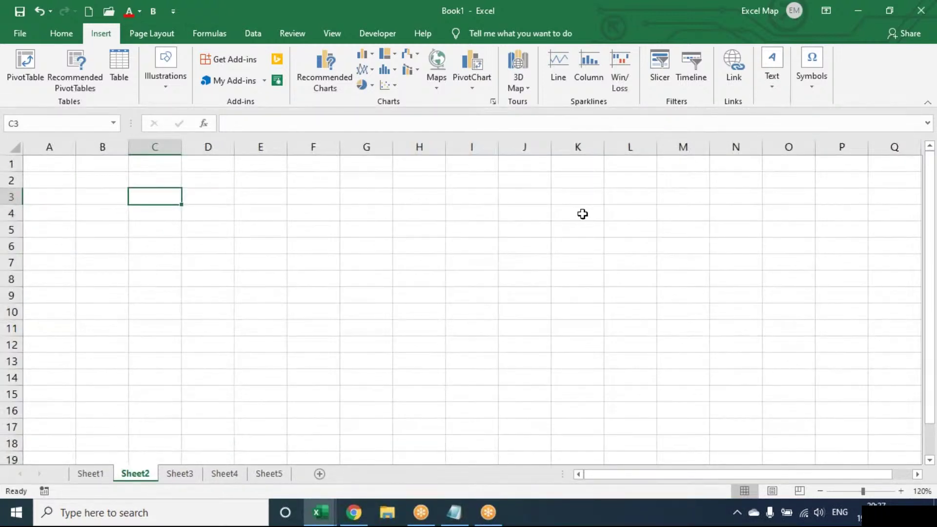
{"action": "left_click", "coordinate": [168, 93]}
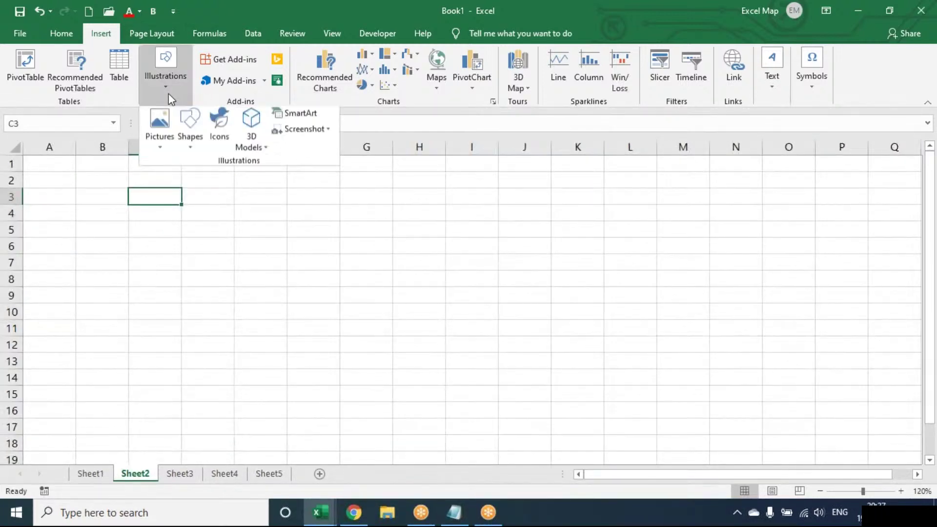
{"action": "left_click", "coordinate": [191, 141]}
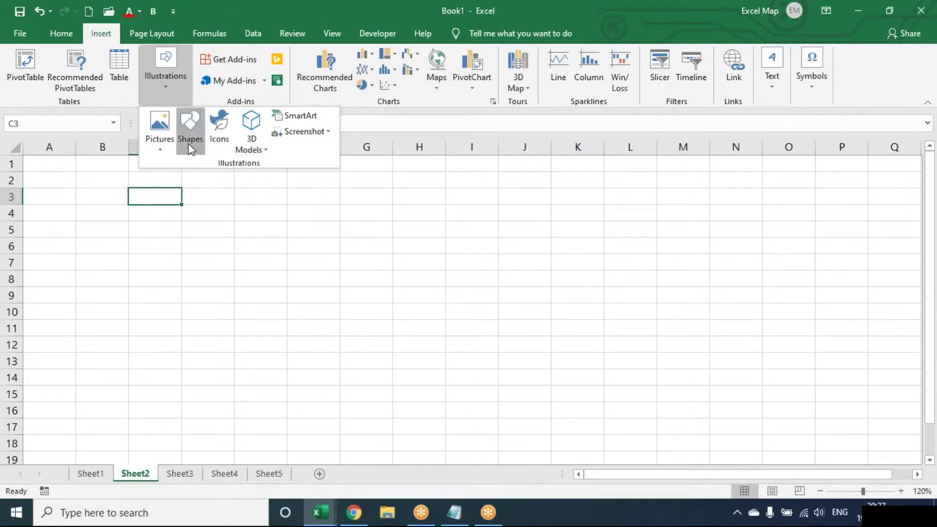
{"action": "left_click", "coordinate": [252, 184]}
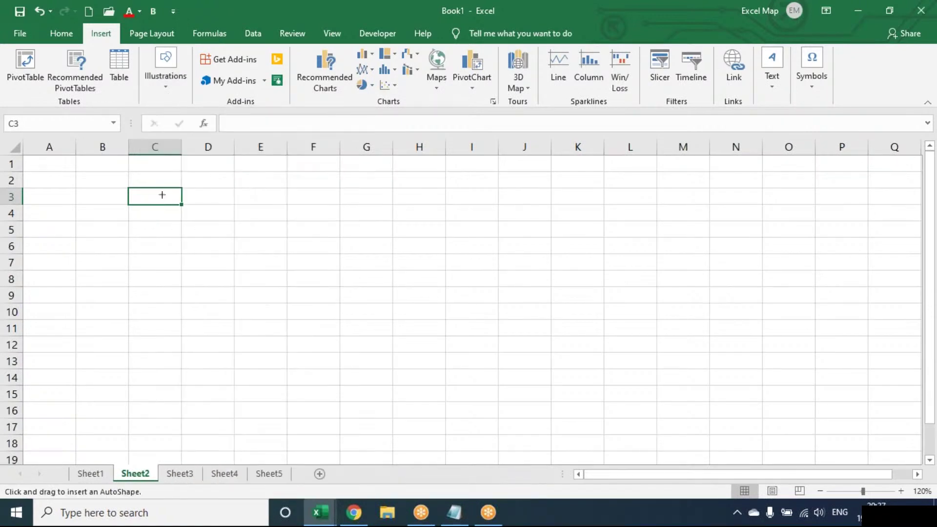
{"action": "left_click_drag", "start_coordinate": [161, 194], "coordinate": [248, 234]}
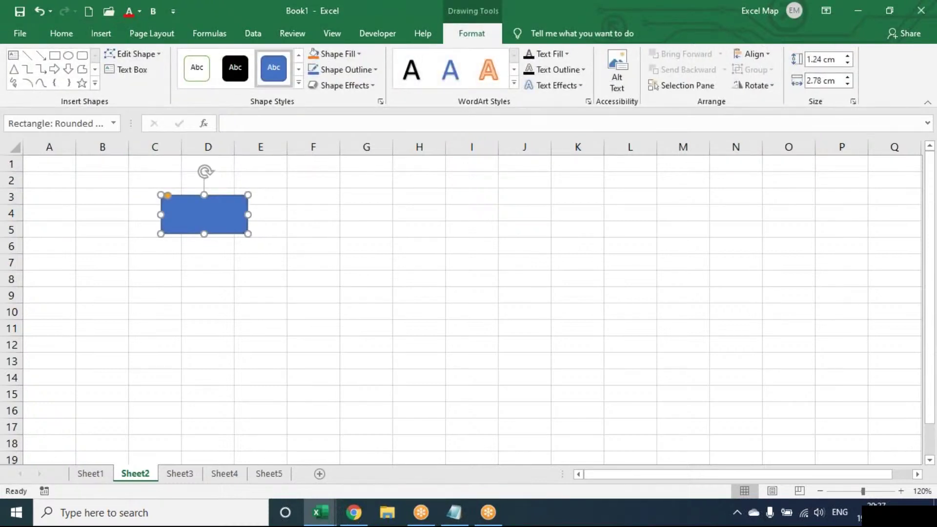
- Label the shape HOME in centred, bold, enlarged text
{"action": "type", "text": "HOME"}
{"action": "key", "text": "ctrl+a"}
{"action": "key", "text": "ctrl+e"}
{"action": "key", "text": "ctrl+b"}
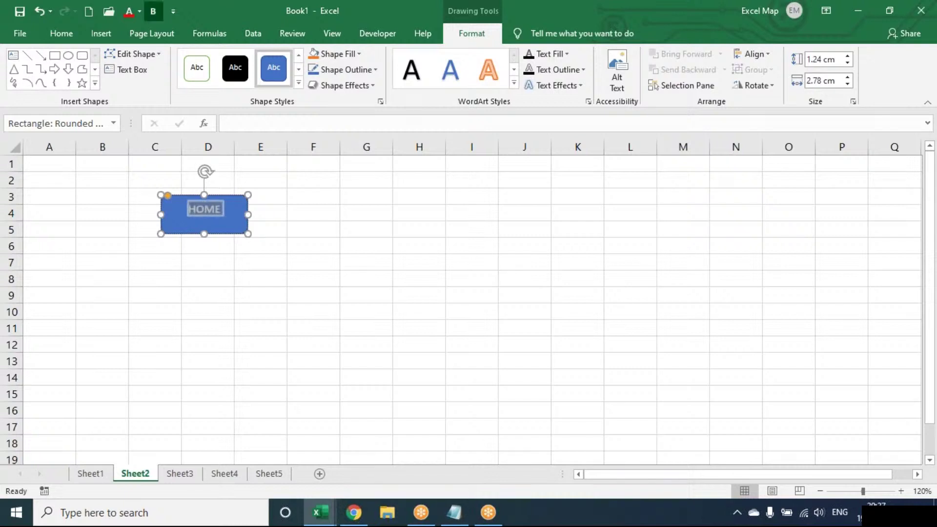
{"action": "key", "text": "ctrl+shift+period"}
{"action": "key", "text": "ctrl+shift+period"}
{"action": "key", "text": "ctrl+shift+period"}
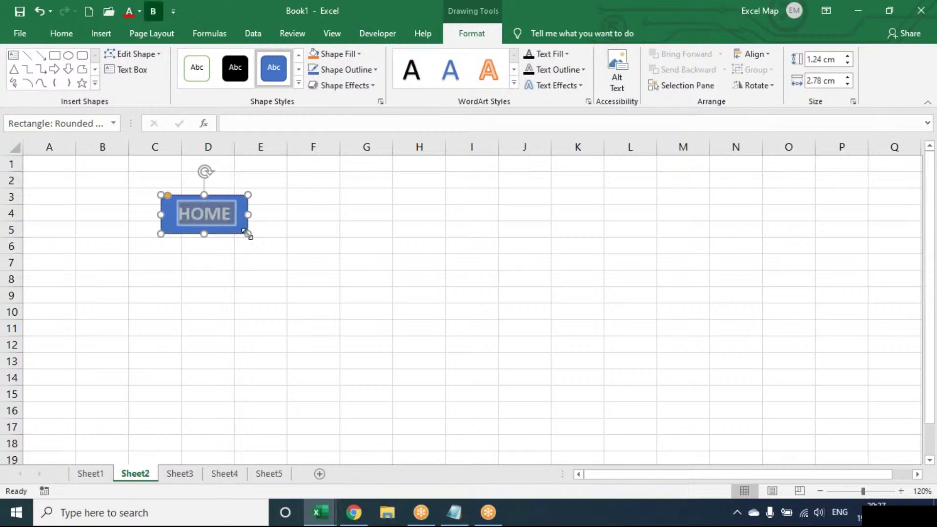
{"action": "key", "text": "Escape"}
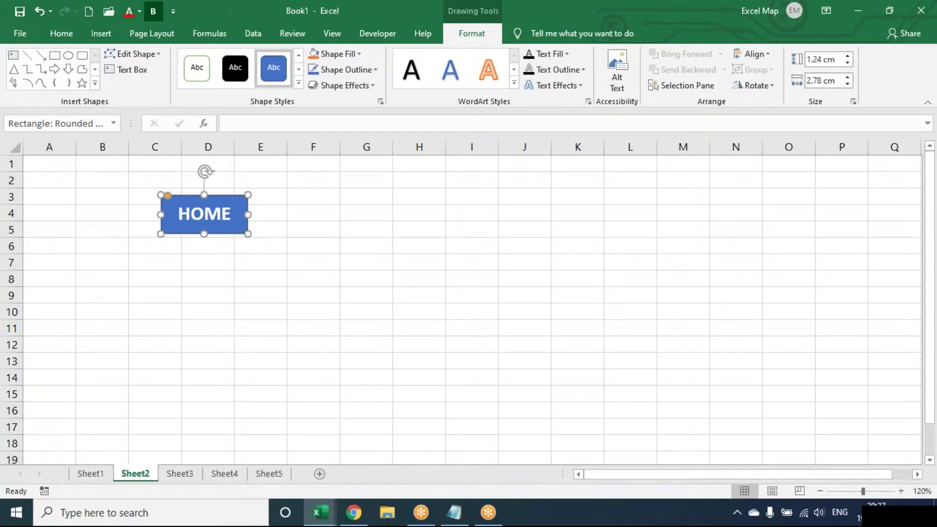
- Shrink the HOME button slightly and apply an orange shape style
{"action": "left_click_drag", "start_coordinate": [248, 234], "coordinate": [245, 228]}
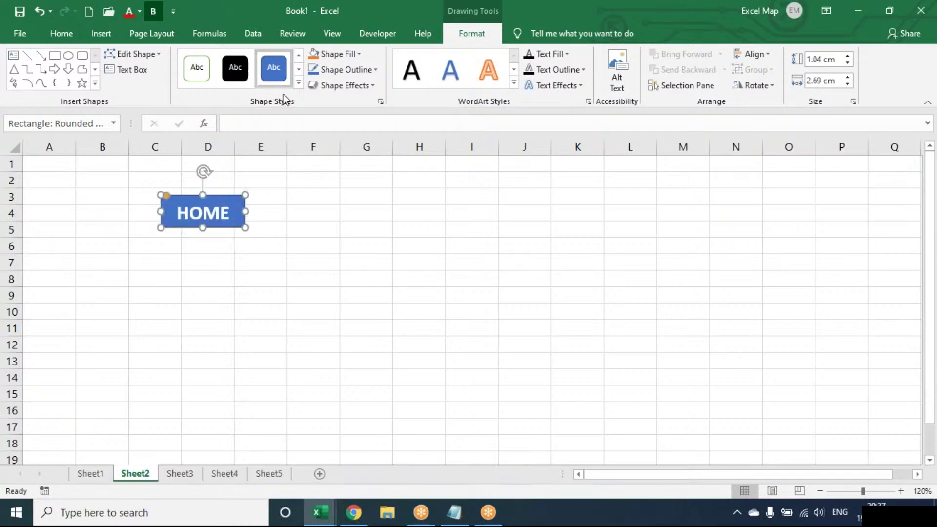
{"action": "left_click", "coordinate": [297, 82]}
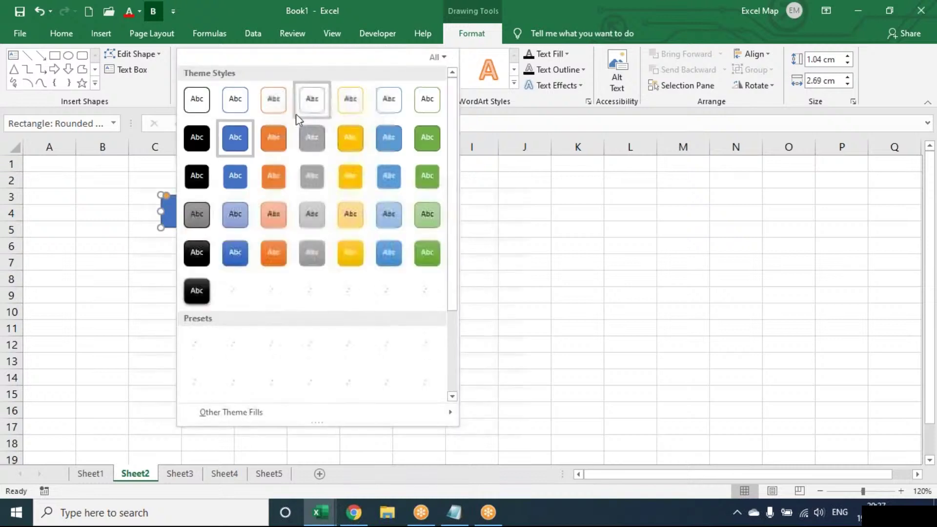
{"action": "left_click", "coordinate": [275, 186]}
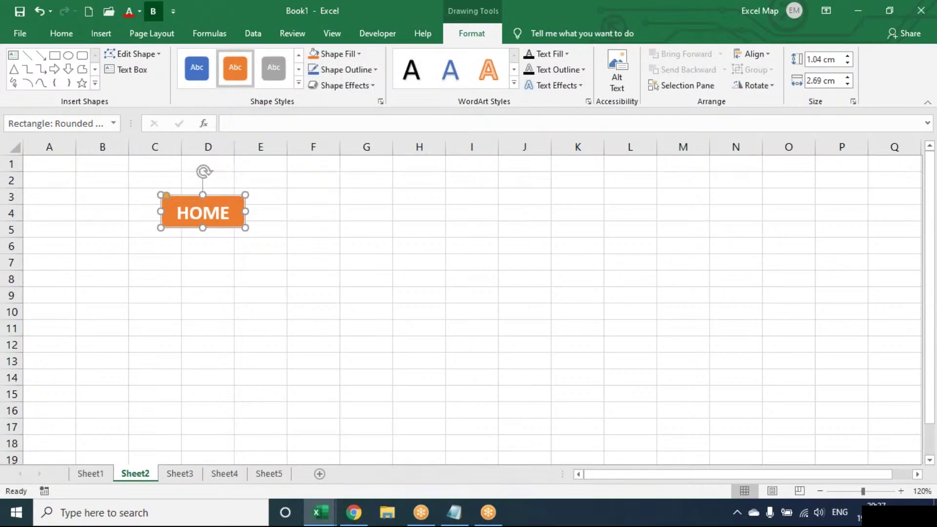
- Link the HOME button to Sheet1, then select cell C3 on Sheet3
{"action": "left_click", "coordinate": [117, 30]}
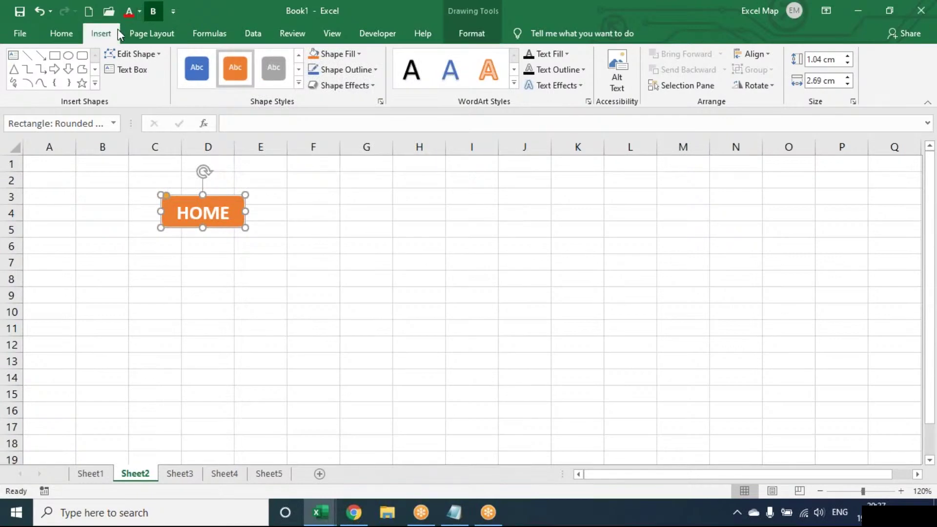
{"action": "left_click", "coordinate": [732, 61]}
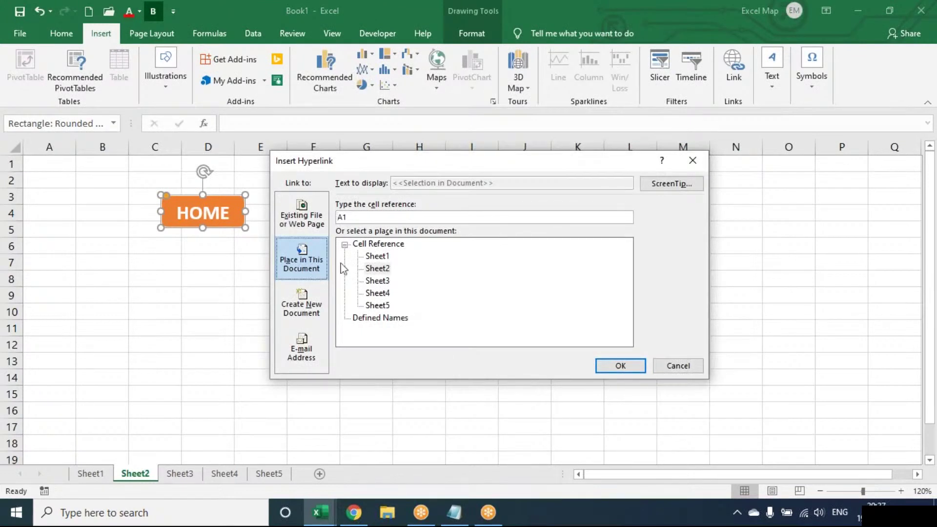
{"action": "left_click", "coordinate": [381, 257]}
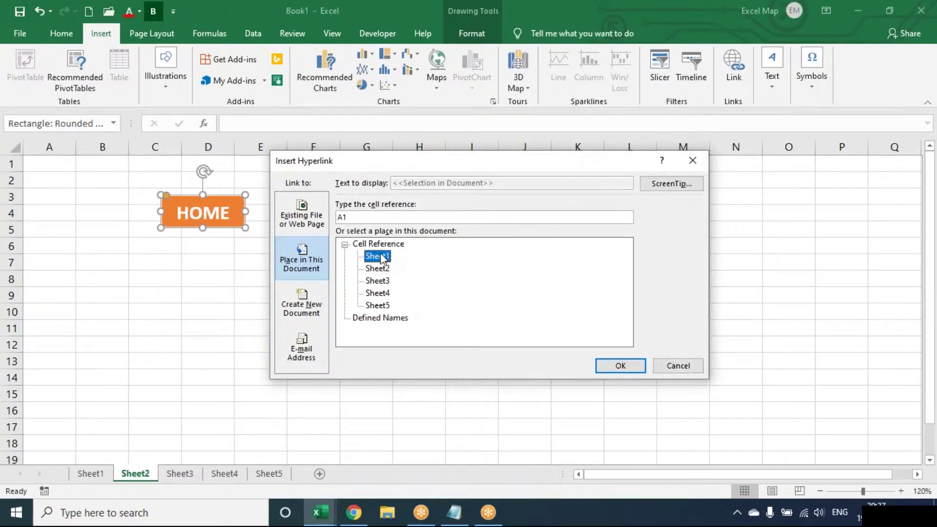
{"action": "left_click", "coordinate": [612, 373]}
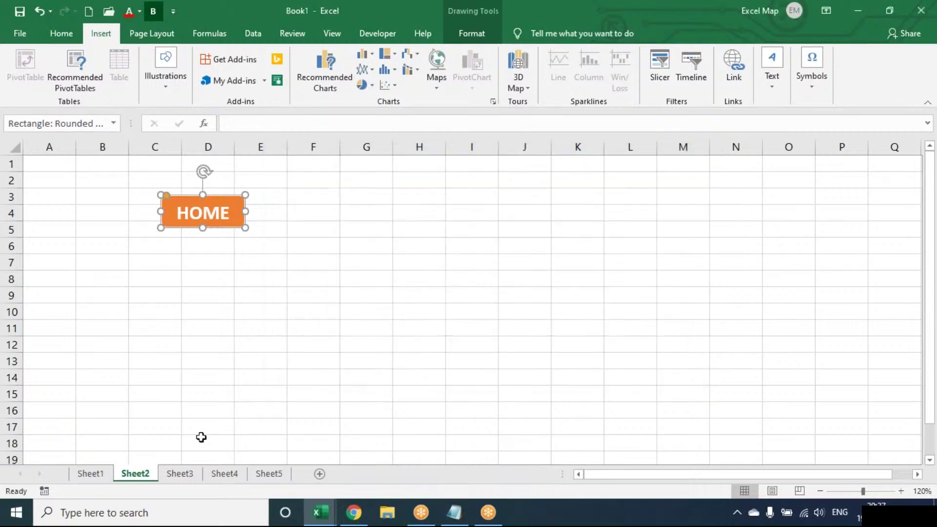
{"action": "left_click", "coordinate": [187, 472]}
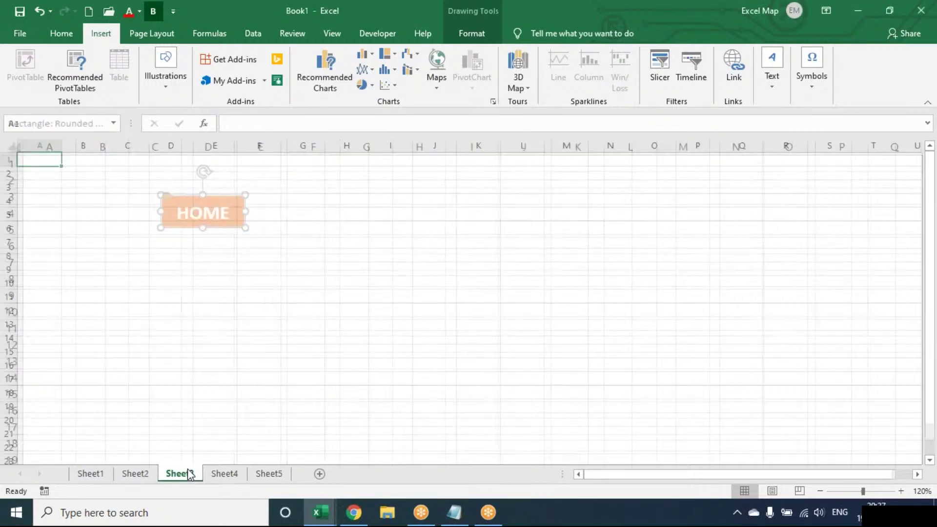
{"action": "left_click", "coordinate": [138, 190]}
- Paste the HOME button at cell C3 on Sheet3, Sheet4 and Sheet5
{"action": "key", "text": "ctrl+v"}
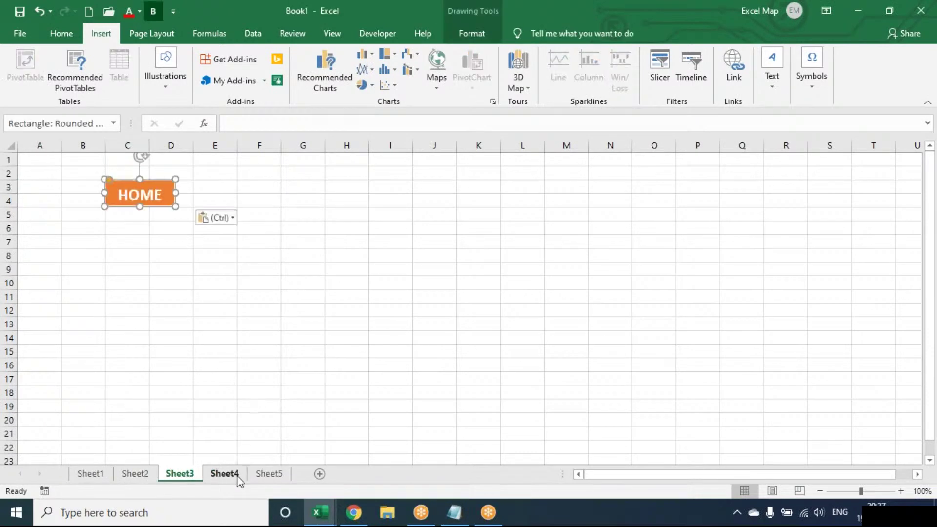
{"action": "left_click", "coordinate": [234, 474]}
{"action": "left_click", "coordinate": [138, 183]}
{"action": "key", "text": "ctrl+v"}
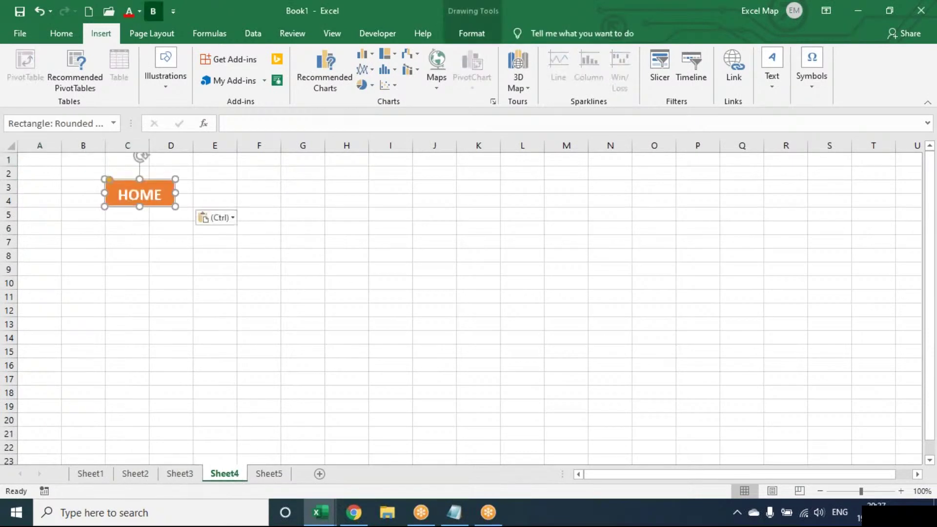
{"action": "left_click", "coordinate": [268, 474]}
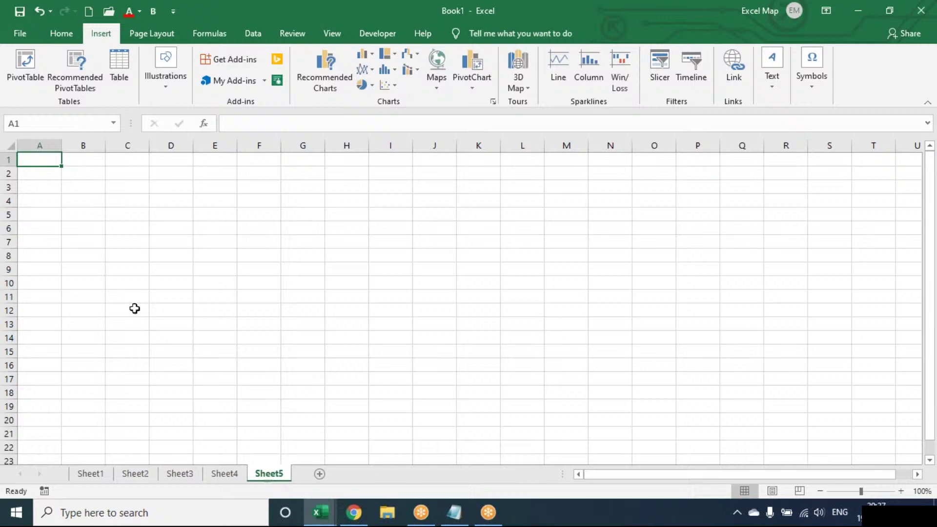
{"action": "left_click", "coordinate": [128, 183]}
{"action": "key", "text": "ctrl+v"}
{"action": "left_click", "coordinate": [140, 257]}
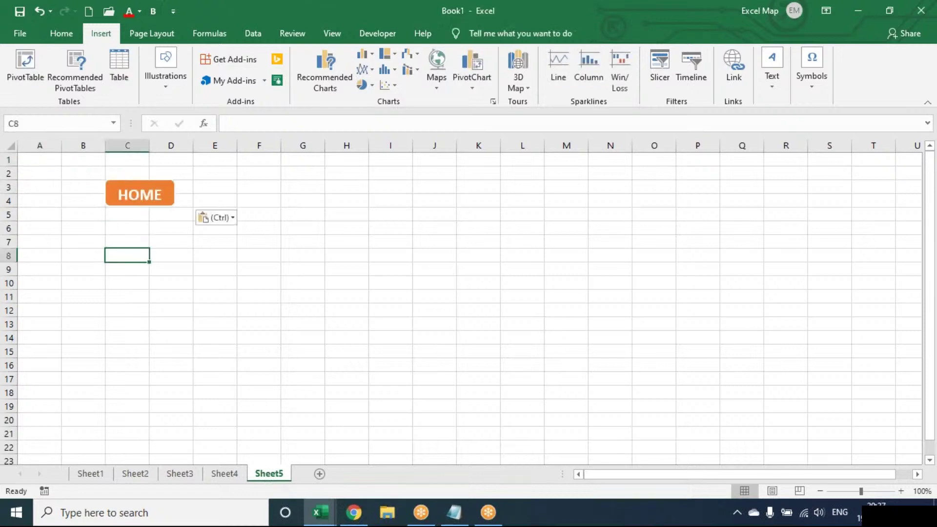
- Test the SAL, HR, EMP and ATT links, returning each time via that sheet's HOME button
{"action": "left_click", "coordinate": [105, 474]}
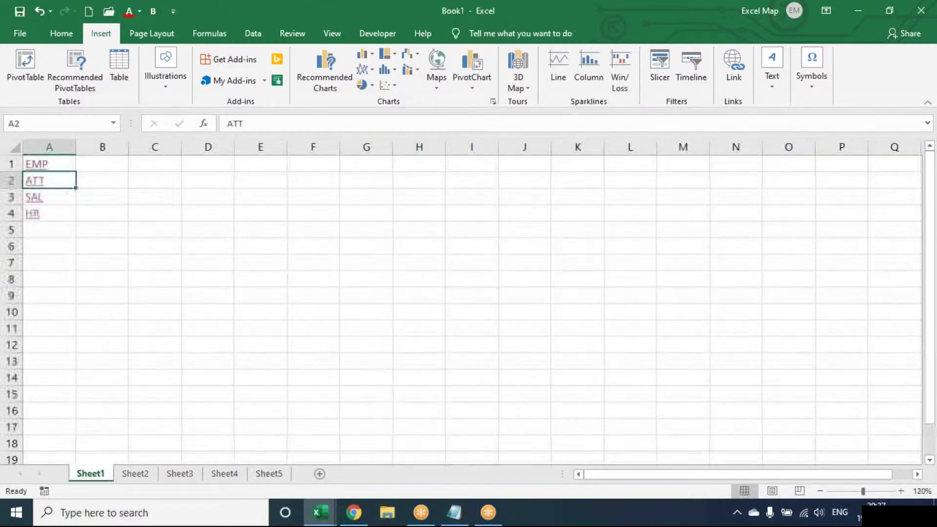
{"action": "left_click", "coordinate": [102, 344]}
{"action": "left_click", "coordinate": [32, 200]}
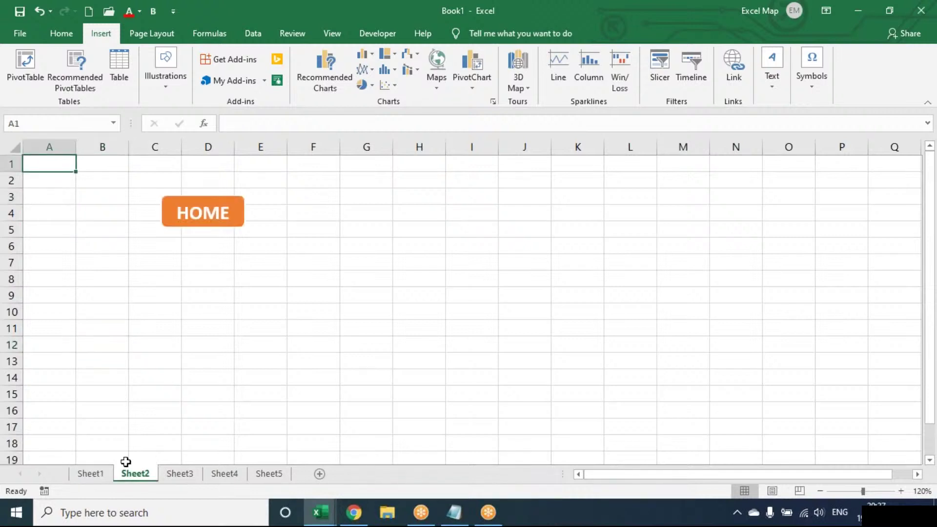
{"action": "left_click", "coordinate": [191, 209]}
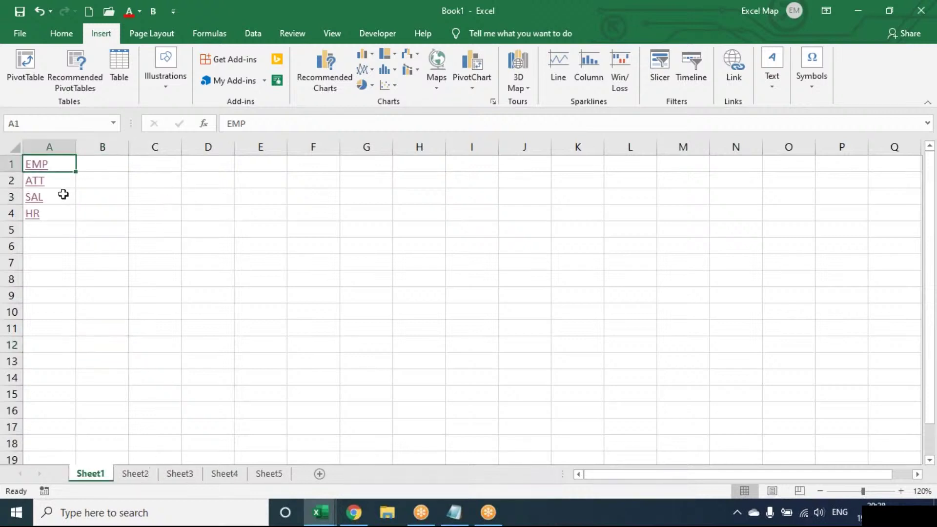
{"action": "left_click", "coordinate": [33, 220]}
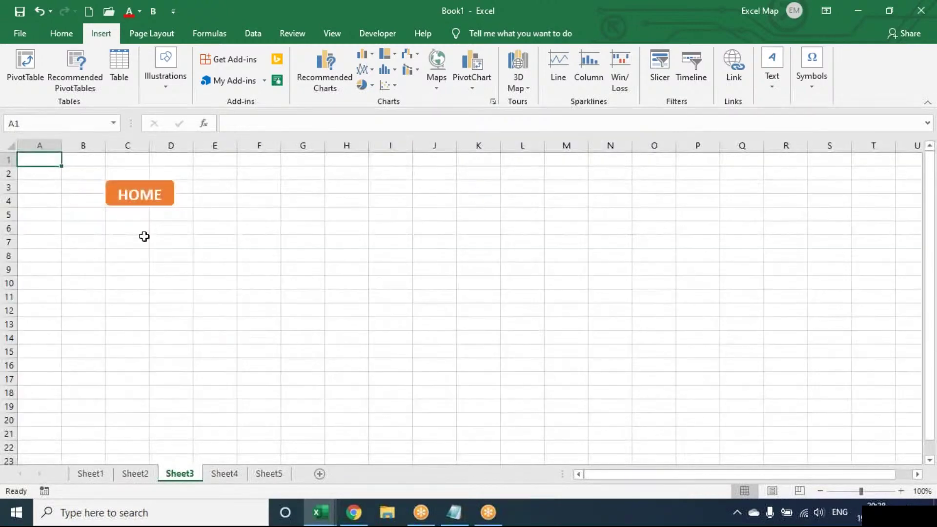
{"action": "left_click", "coordinate": [140, 198]}
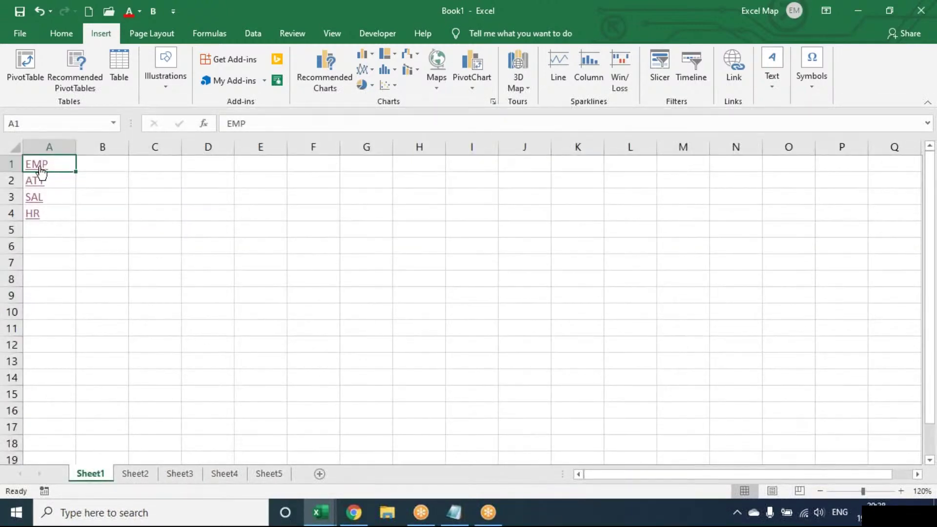
{"action": "left_click", "coordinate": [40, 171]}
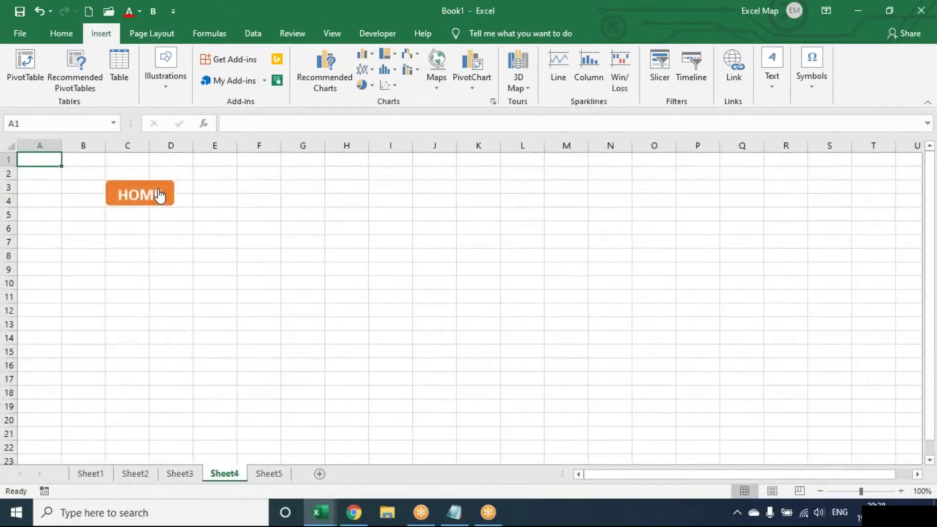
{"action": "left_click", "coordinate": [160, 195]}
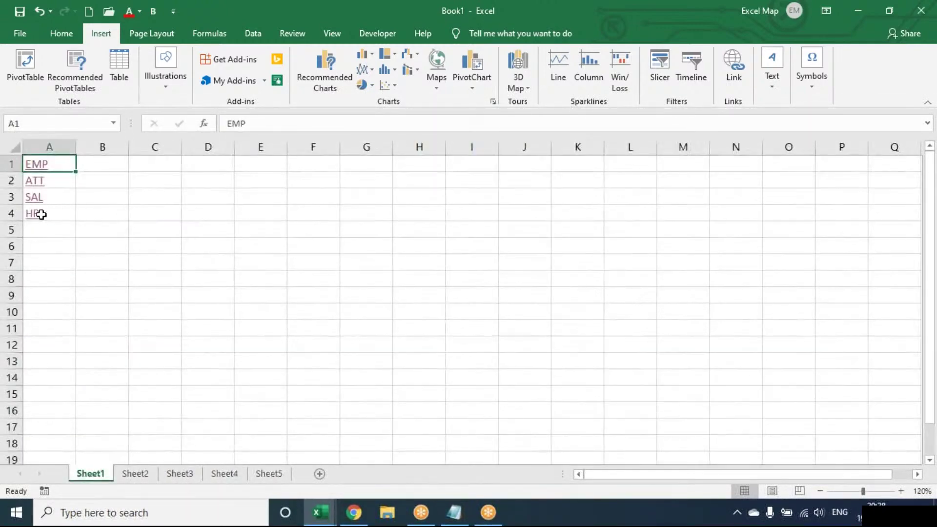
{"action": "left_click", "coordinate": [35, 181]}
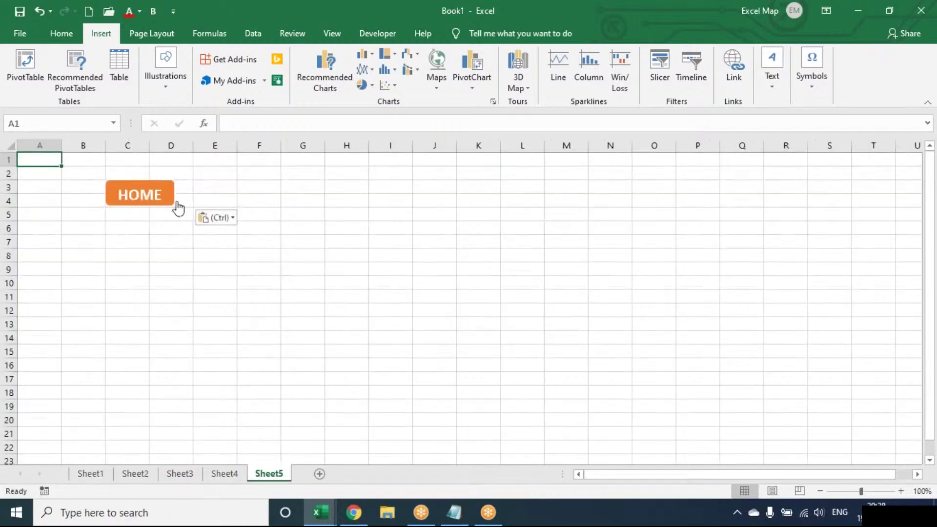
{"action": "left_click", "coordinate": [159, 196]}
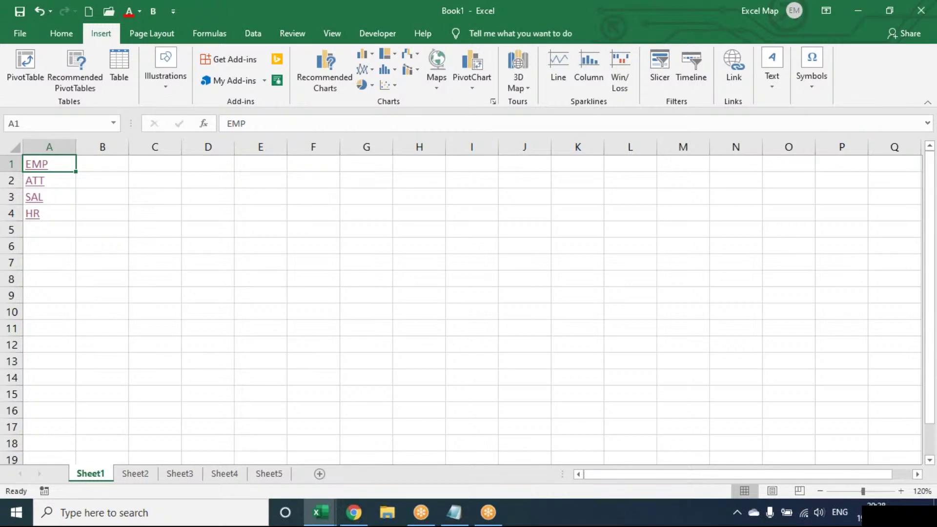
- Create an EXCEL MAP hyperlink in E3 to the Documents Bluetooth Folder
{"action": "left_click", "coordinate": [154, 196]}
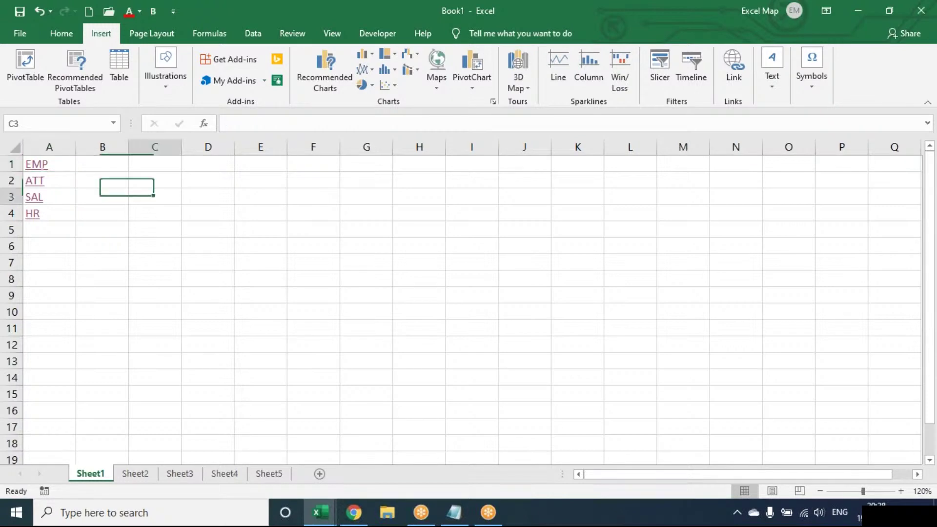
{"action": "left_click", "coordinate": [247, 198]}
{"action": "left_click", "coordinate": [724, 92]}
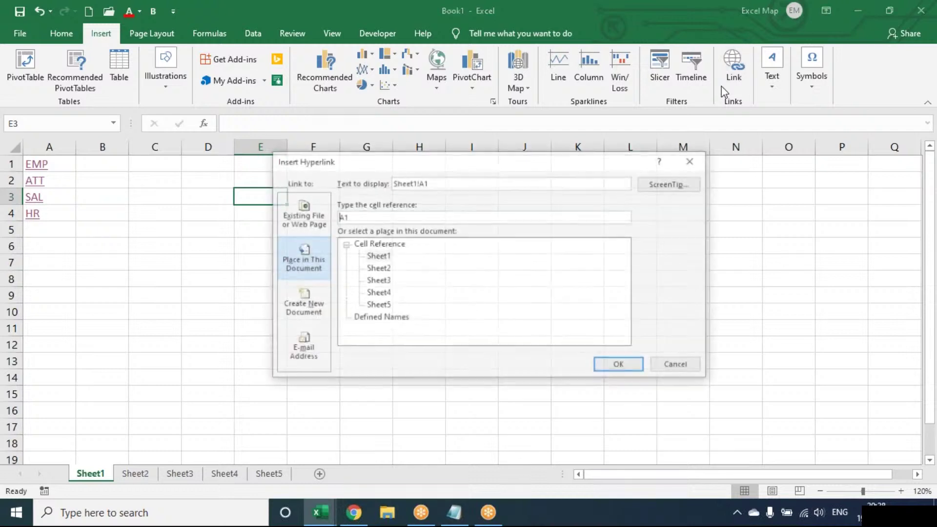
{"action": "left_click", "coordinate": [306, 219]}
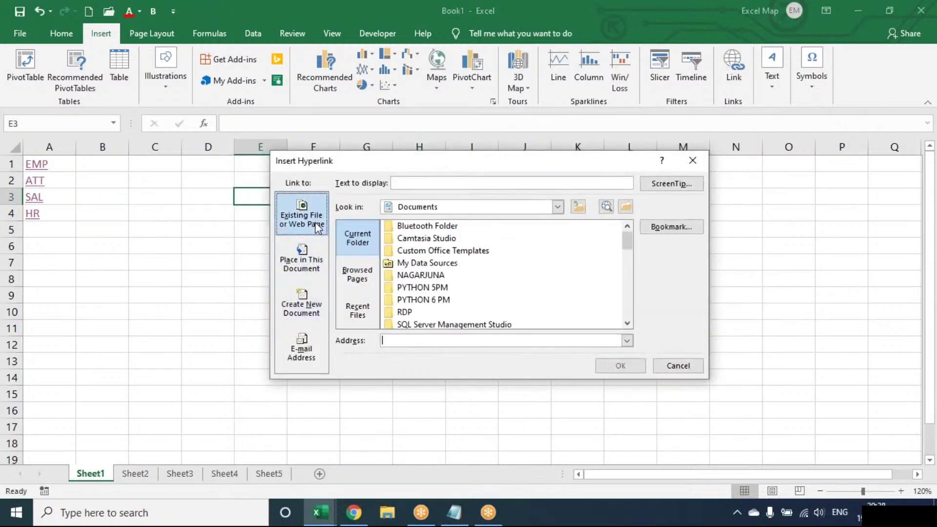
{"action": "left_click", "coordinate": [403, 183]}
{"action": "type", "text": "EXCEL MAP"}
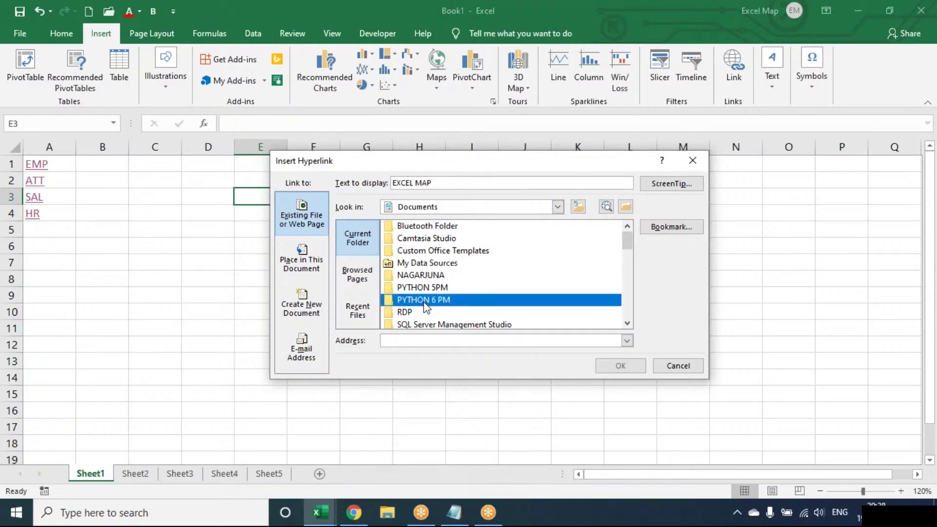
{"action": "left_click", "coordinate": [619, 365]}
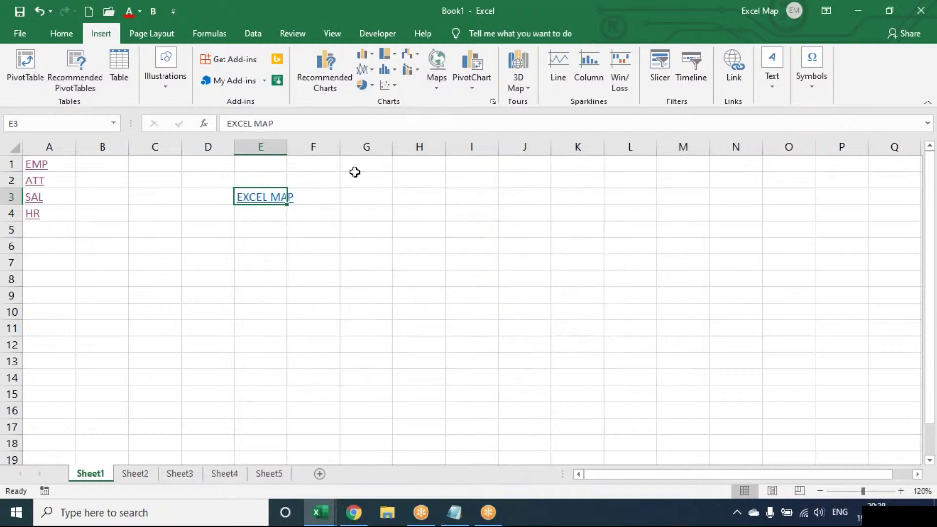
- Test the EXCEL MAP link, close the opened folder, and select cell E5
{"action": "left_click", "coordinate": [282, 196]}
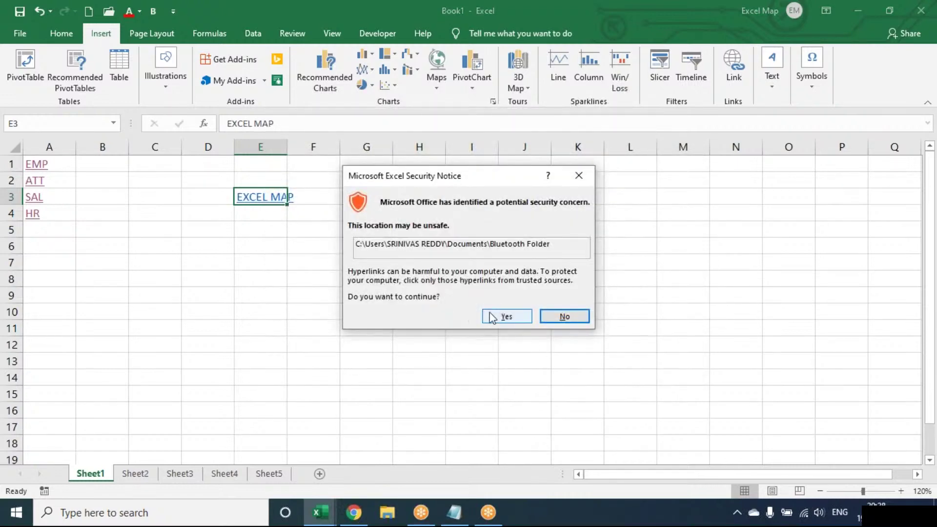
{"action": "left_click", "coordinate": [506, 316]}
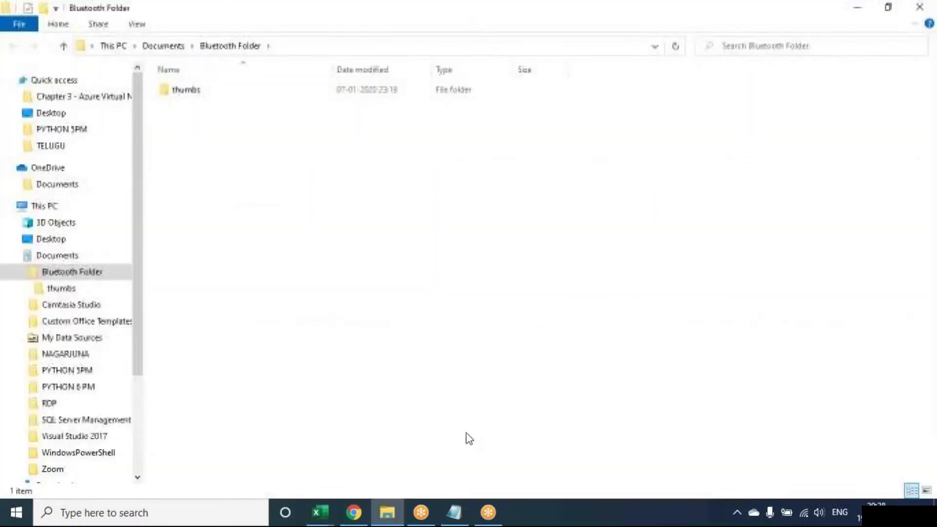
{"action": "mouse_move", "coordinate": [387, 513]}
{"action": "left_click", "coordinate": [450, 410]}
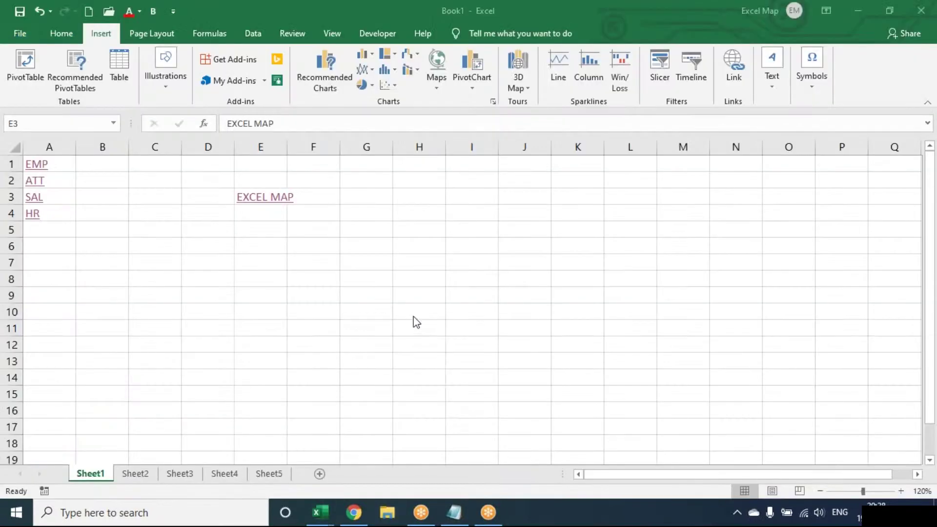
{"action": "left_click", "coordinate": [269, 231]}
{"action": "left_click", "coordinate": [270, 232]}
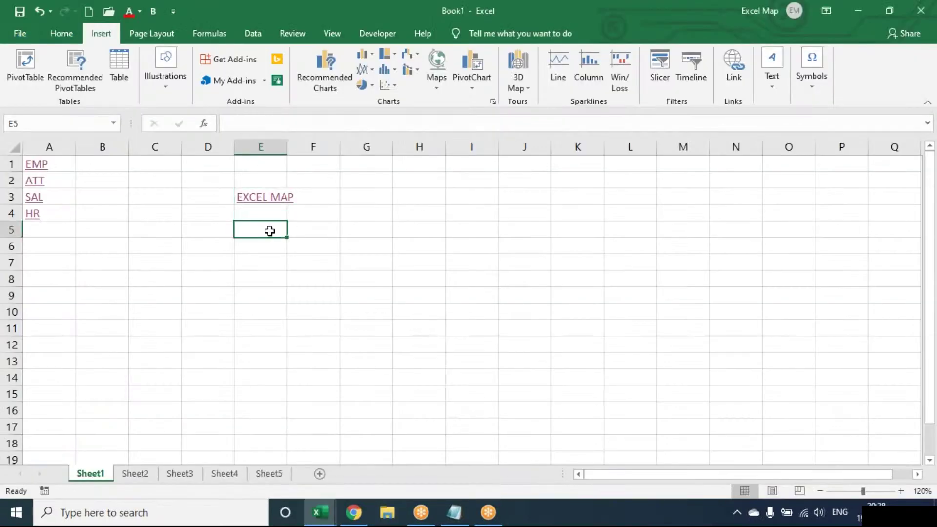
- Start an E5 link with a person's name as display text, browse PYTHON 6 PM, then cancel
{"action": "left_click", "coordinate": [743, 54]}
{"action": "left_click", "coordinate": [442, 180]}
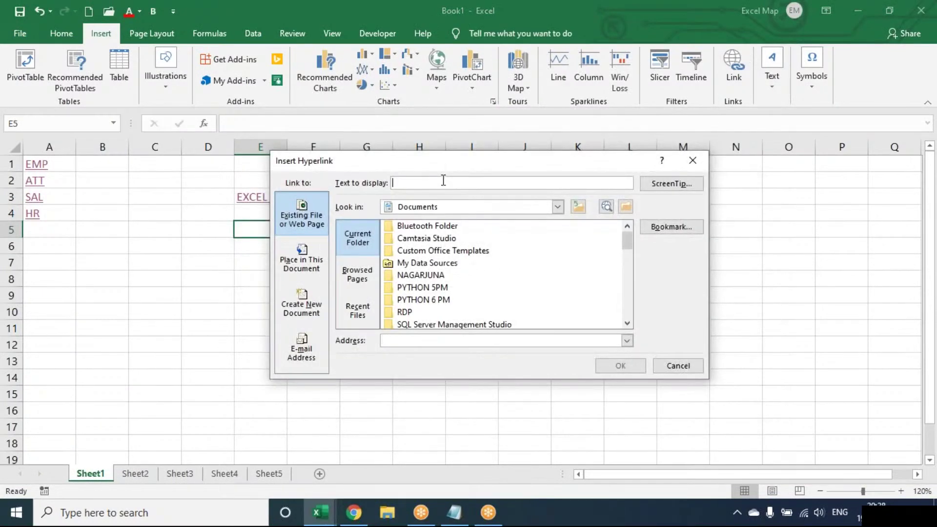
{"action": "left_click", "coordinate": [419, 301]}
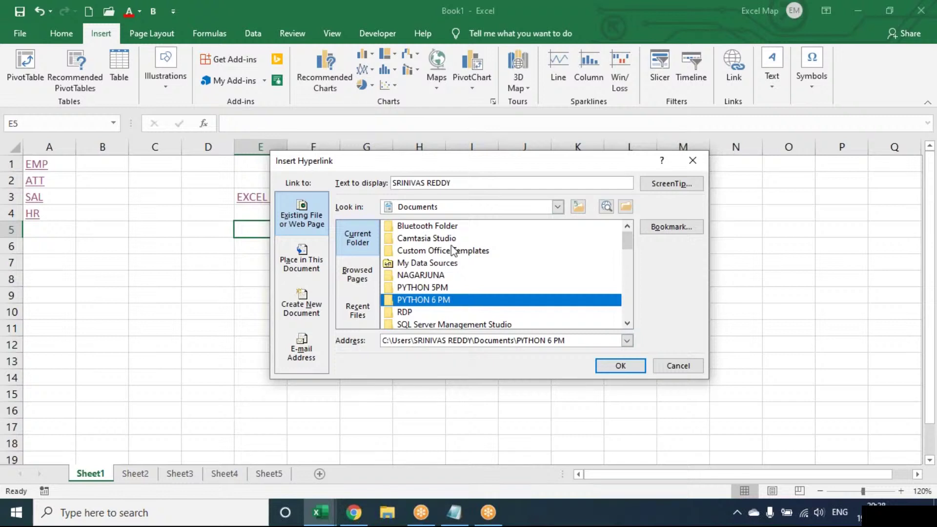
{"action": "left_click", "coordinate": [452, 183]}
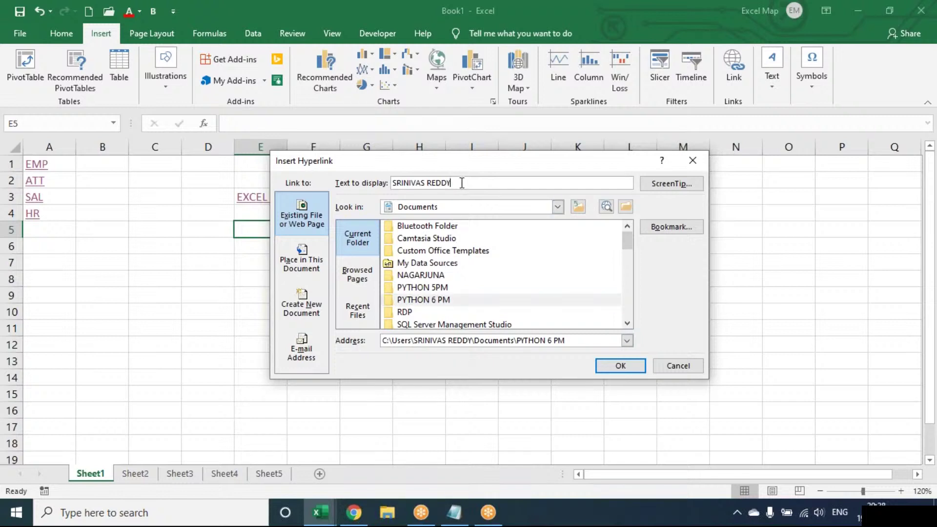
{"action": "key", "text": "BackSpace"}
{"action": "key", "text": "BackSpace"}
{"action": "key", "text": "BackSpace"}
{"action": "key", "text": "BackSpace"}
{"action": "key", "text": "BackSpace"}
{"action": "key", "text": "BackSpace"}
{"action": "key", "text": "BackSpace"}
{"action": "key", "text": "BackSpace"}
{"action": "key", "text": "BackSpace"}
{"action": "key", "text": "BackSpace"}
{"action": "key", "text": "BackSpace"}
{"action": "key", "text": "BackSpace"}
{"action": "key", "text": "BackSpace"}
{"action": "key", "text": "BackSpace"}
{"action": "left_click", "coordinate": [416, 299]}
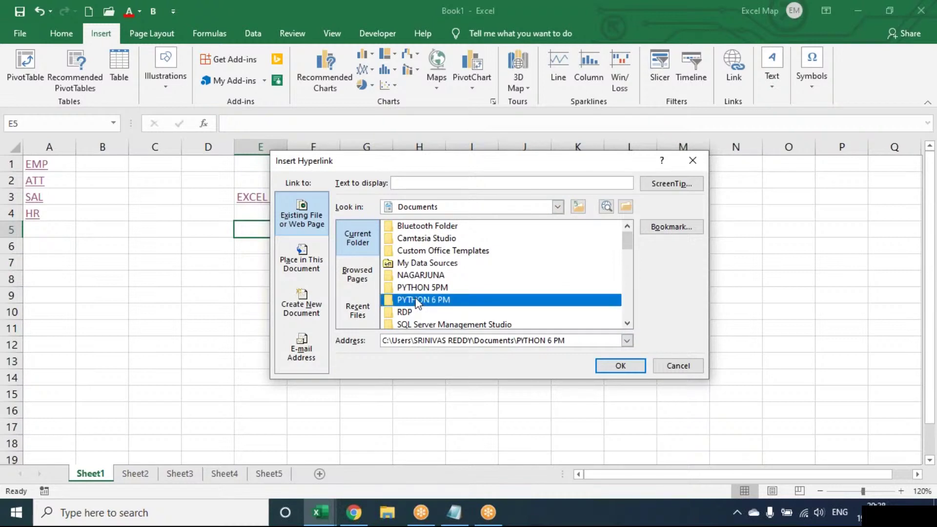
{"action": "double_click", "coordinate": [416, 300]}
{"action": "double_click", "coordinate": [435, 208]}
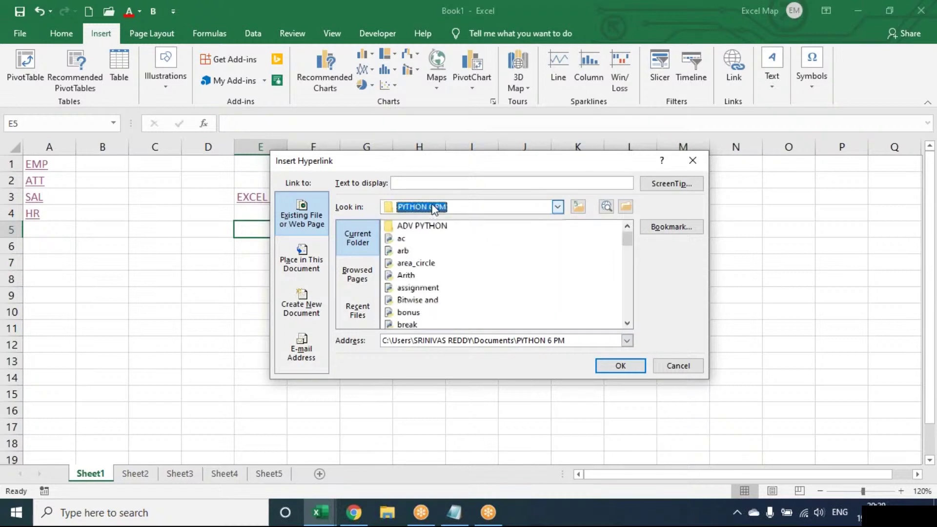
{"action": "left_click", "coordinate": [693, 160]}
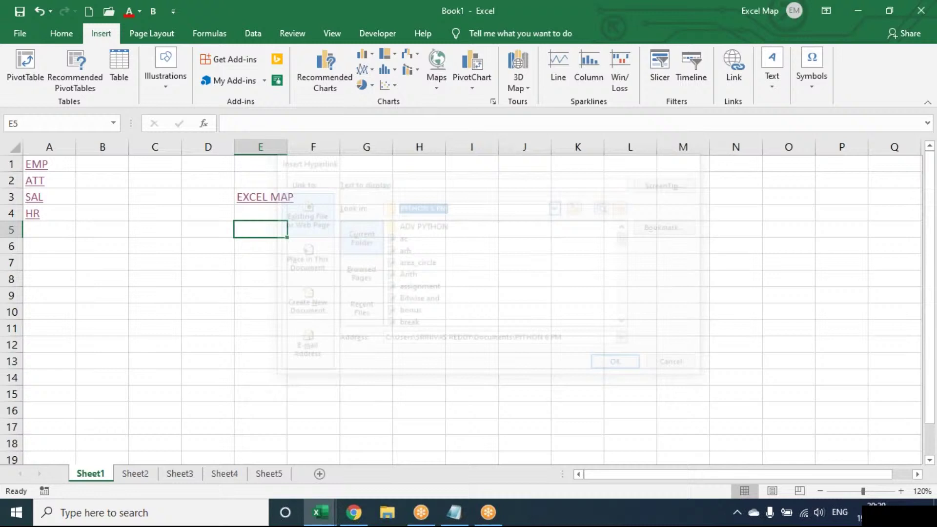
- Link E5 to the Documents PYTHON 6 PM folder and confirm it opens
{"action": "left_click", "coordinate": [731, 77]}
{"action": "left_click", "coordinate": [424, 301]}
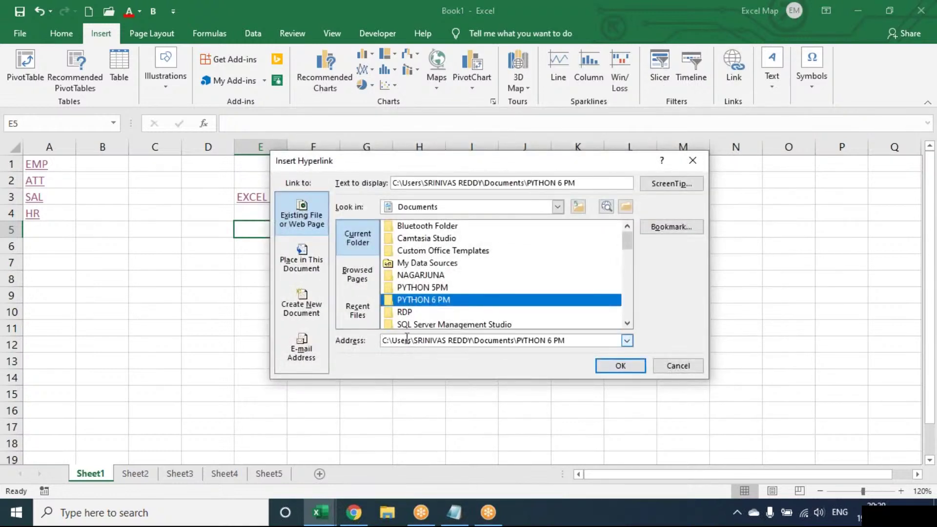
{"action": "left_click", "coordinate": [620, 366]}
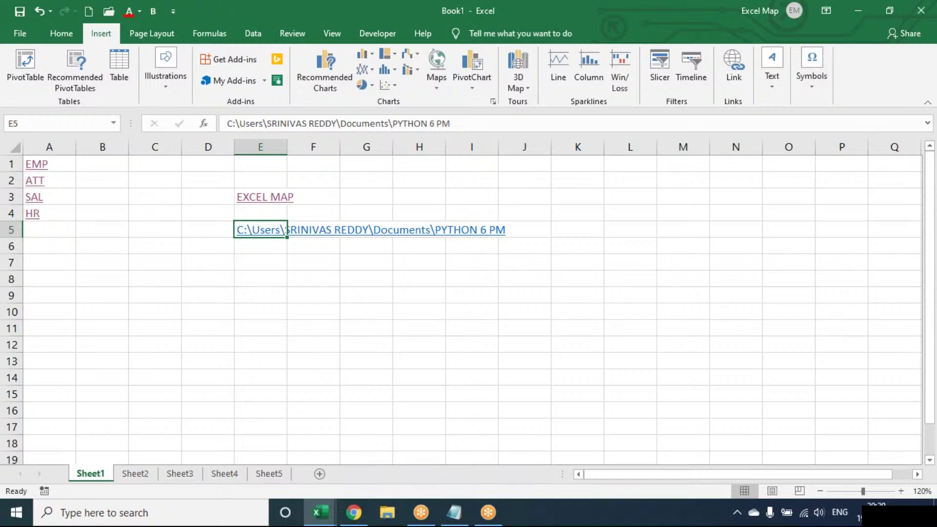
{"action": "left_click", "coordinate": [250, 234]}
{"action": "left_click", "coordinate": [489, 318]}
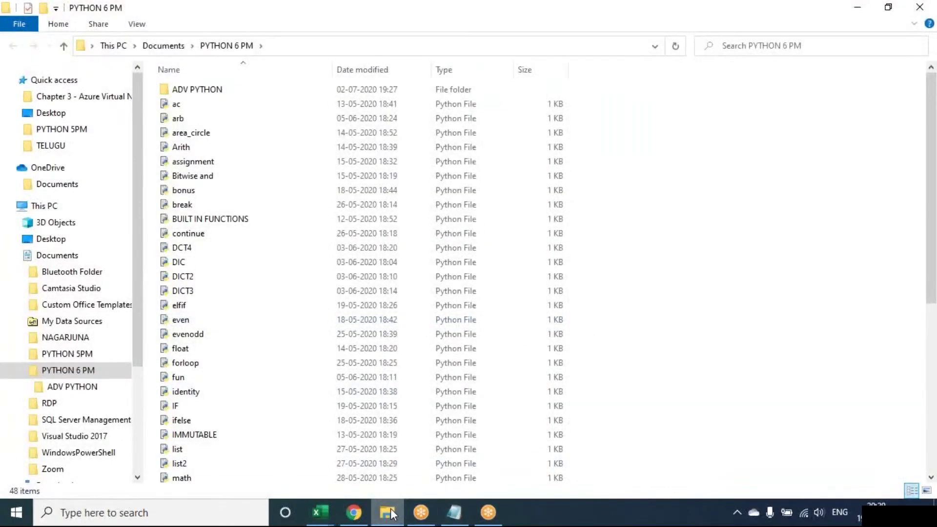
- Close the PYTHON folder window and change the E5 link's display text from the folder path to PYTHON
{"action": "mouse_move", "coordinate": [387, 513]}
{"action": "left_click", "coordinate": [450, 408]}
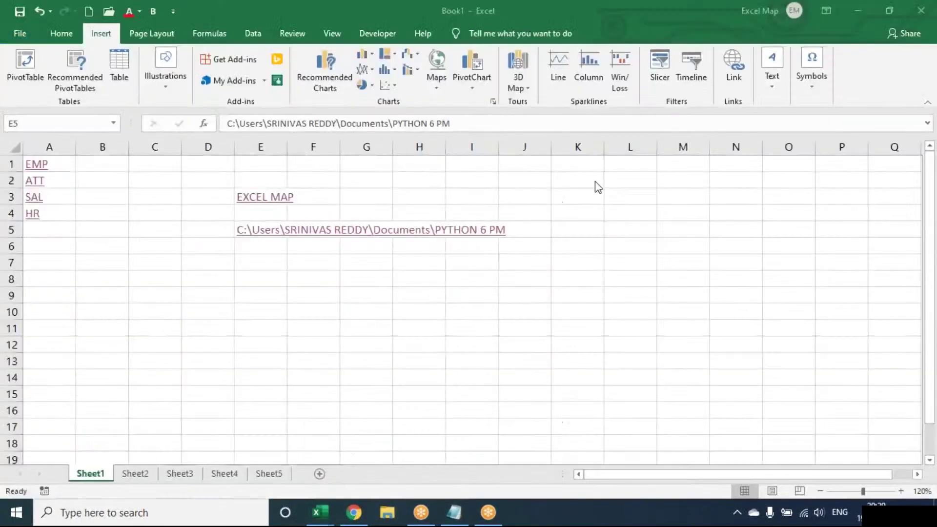
{"action": "left_click", "coordinate": [735, 73]}
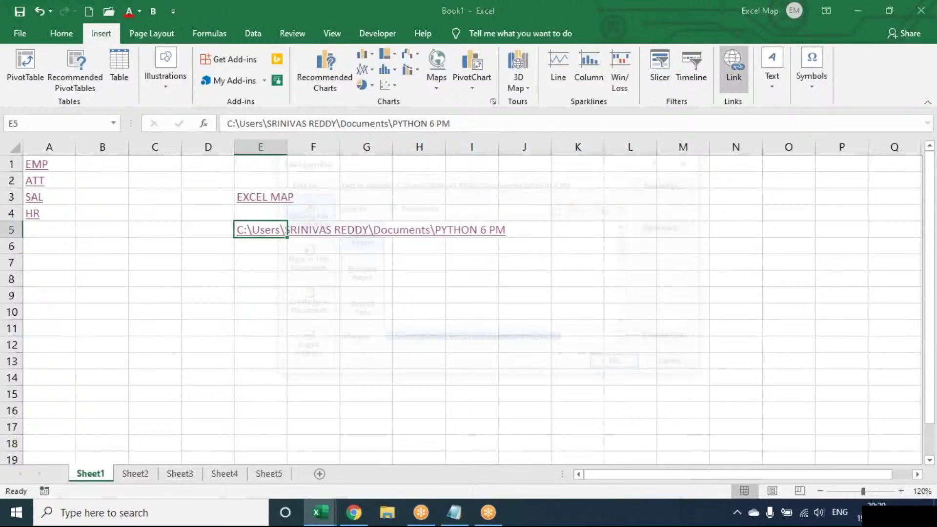
{"action": "left_click_drag", "start_coordinate": [594, 182], "coordinate": [231, 182]}
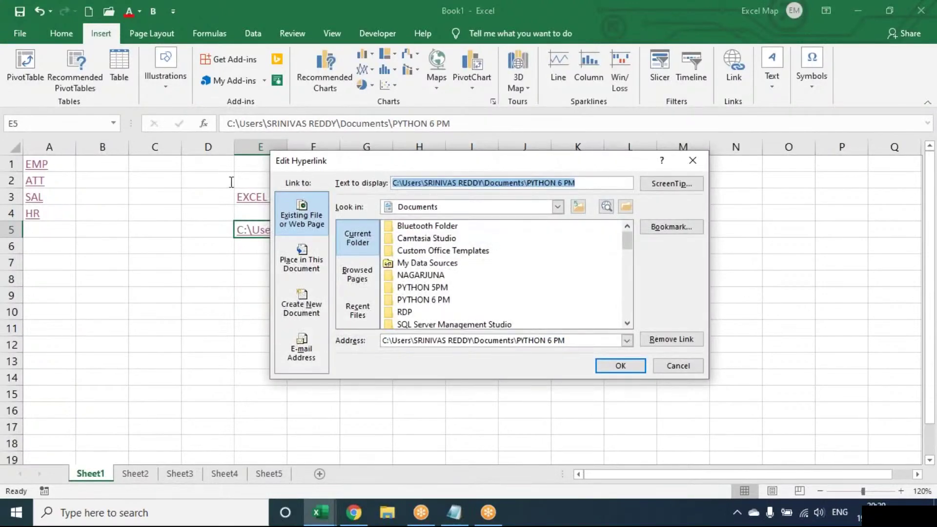
{"action": "type", "text": "PYTHON"}
{"action": "key", "text": "Return"}
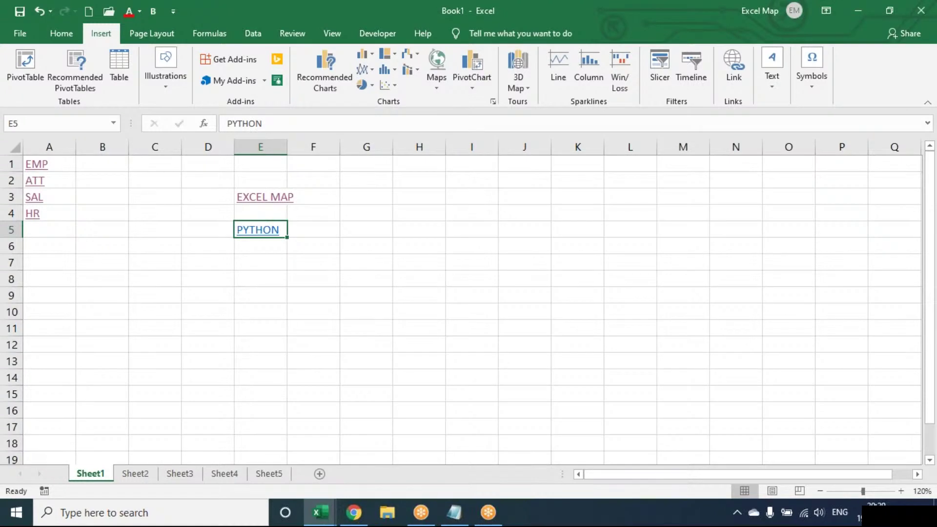
- Select cell G3 and begin inserting a new hyperlink for it
{"action": "key", "text": "Down"}
{"action": "key", "text": "Down"}
{"action": "left_click", "coordinate": [402, 199]}
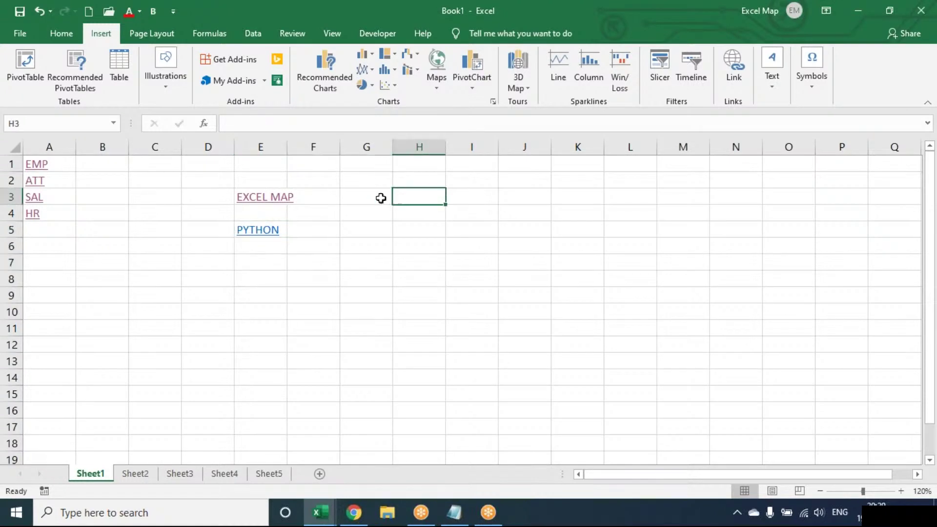
{"action": "left_click", "coordinate": [380, 198]}
{"action": "left_click", "coordinate": [738, 66]}
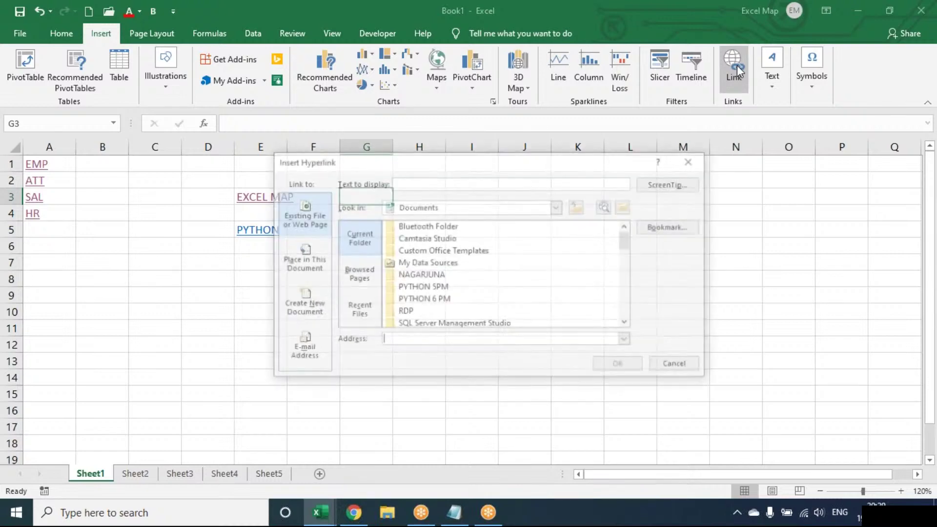
{"action": "left_click_drag", "start_coordinate": [461, 168], "coordinate": [364, 184]}
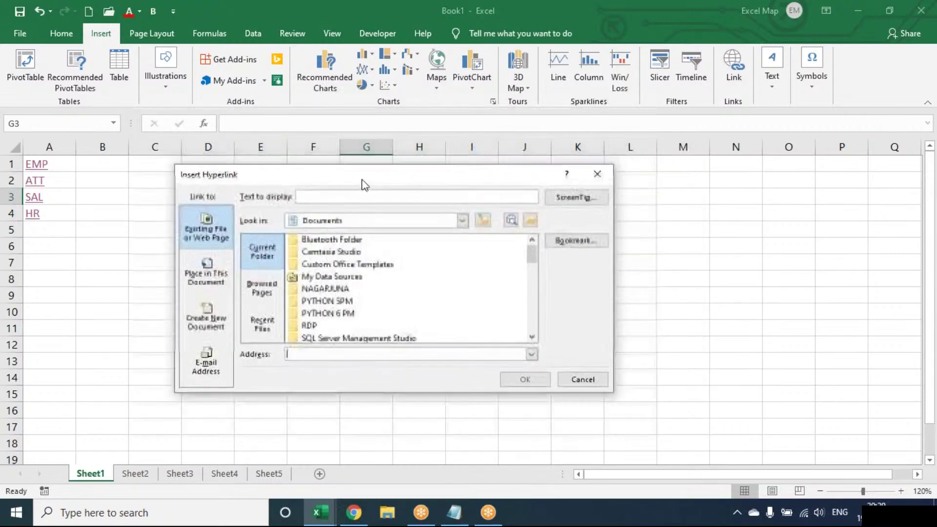
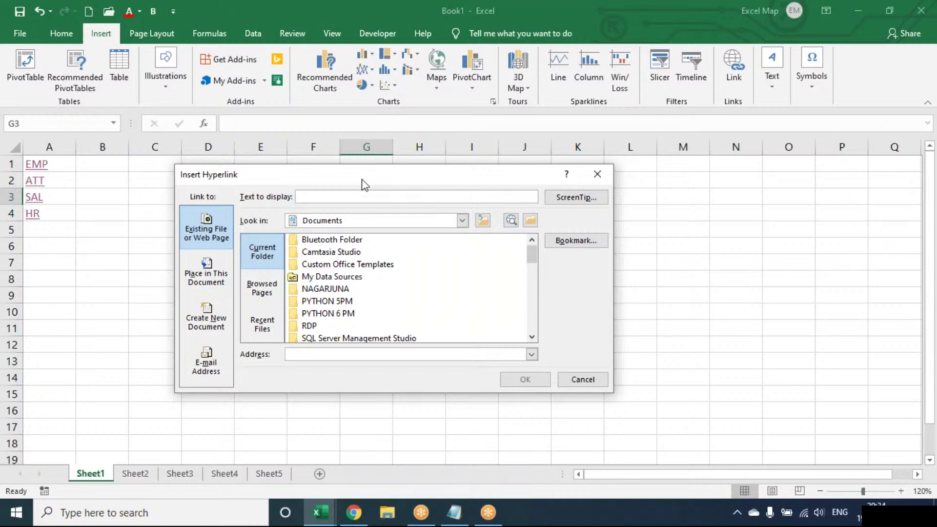
- Cancel the G3 hyperlink dialog without adding a link and switch to Chrome
{"action": "key", "text": "Escape"}
{"action": "mouse_move", "coordinate": [354, 513]}
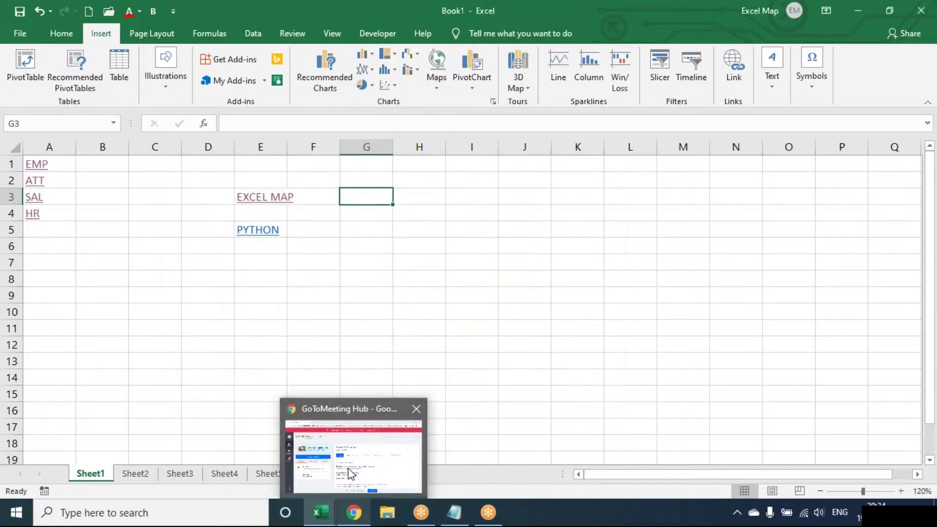
{"action": "left_click", "coordinate": [351, 473]}
- Open a new Chrome tab and search Google for 'prabhas'
{"action": "left_click", "coordinate": [180, 10]}
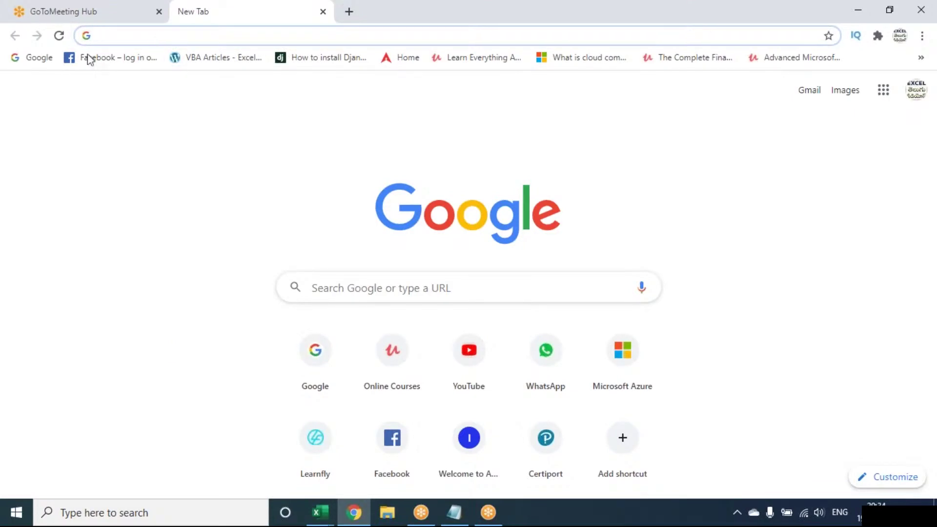
{"action": "left_click", "coordinate": [35, 58]}
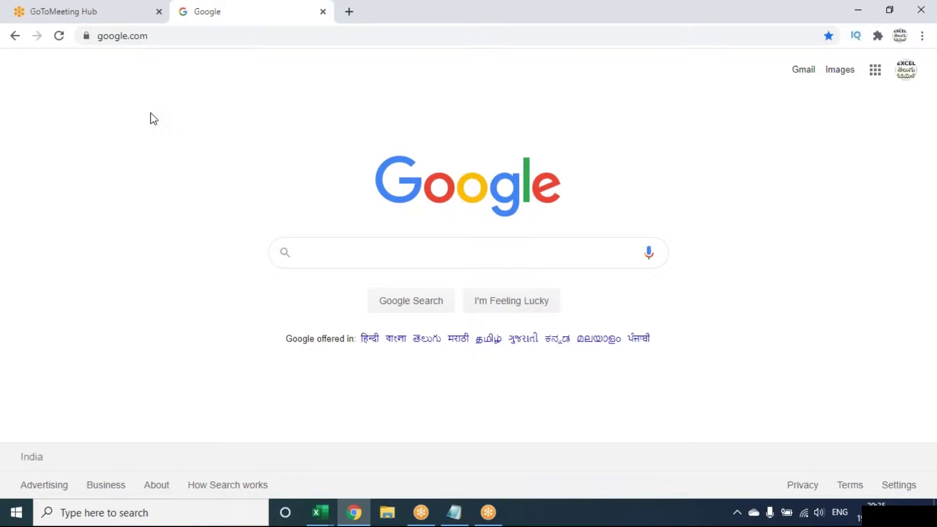
{"action": "type", "text": "PRAB"}
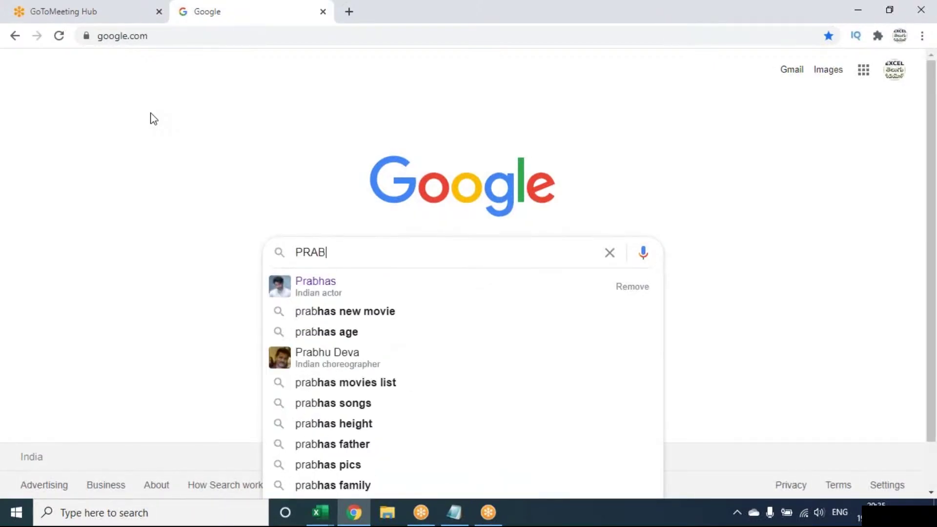
{"action": "type", "text": "has"}
{"action": "key", "text": "Return"}
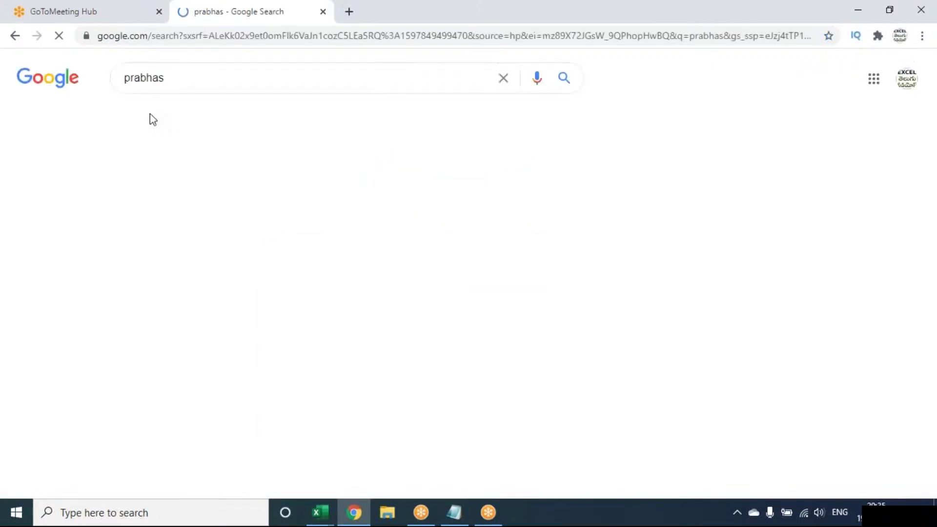
- Open the Prabhas Wikipedia article, copy its web address, and select cell G9 in Excel
{"action": "scroll", "coordinate": [168, 342], "scroll_direction": "down", "scroll_amount": 2}
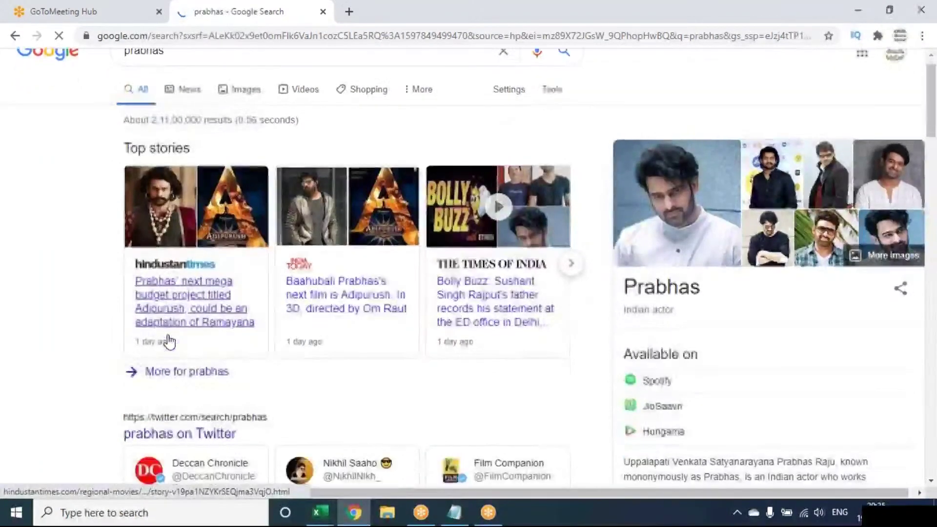
{"action": "scroll", "coordinate": [169, 341], "scroll_direction": "down", "scroll_amount": 6}
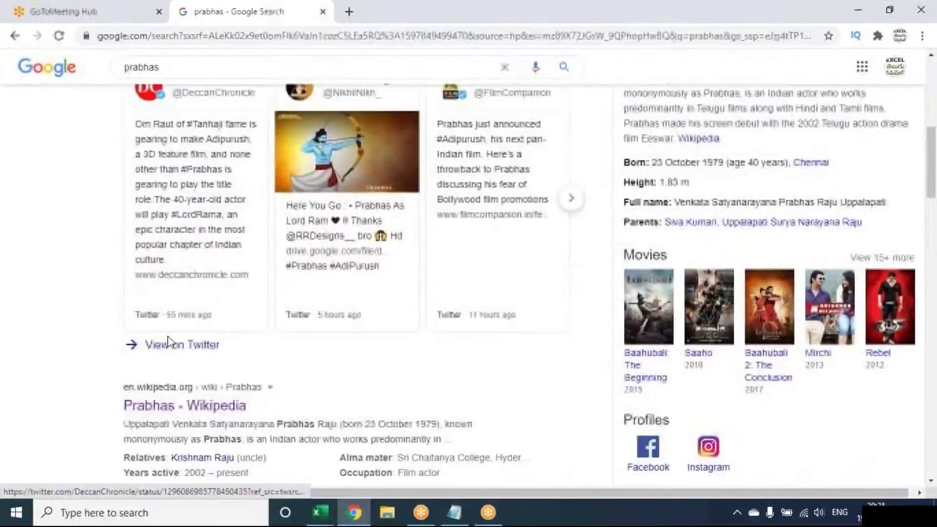
{"action": "left_click", "coordinate": [157, 413]}
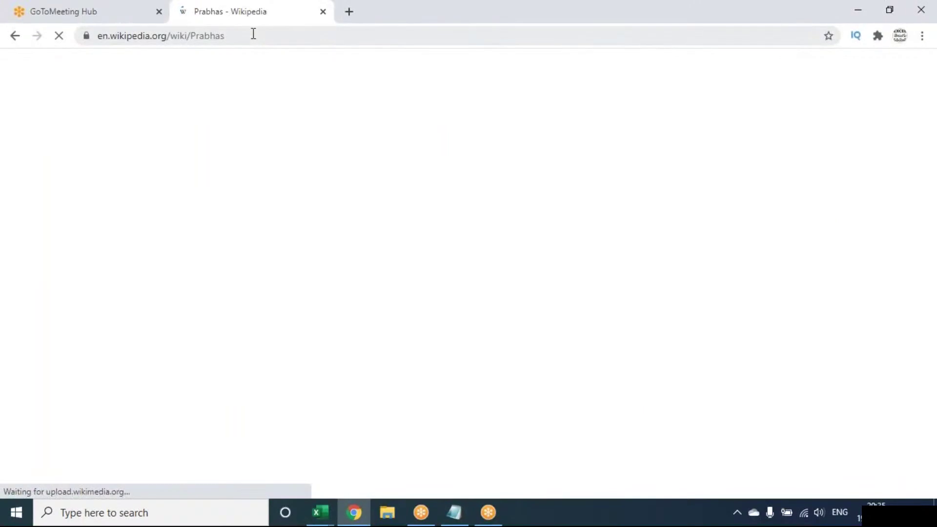
{"action": "left_click", "coordinate": [253, 34]}
{"action": "key", "text": "ctrl+c"}
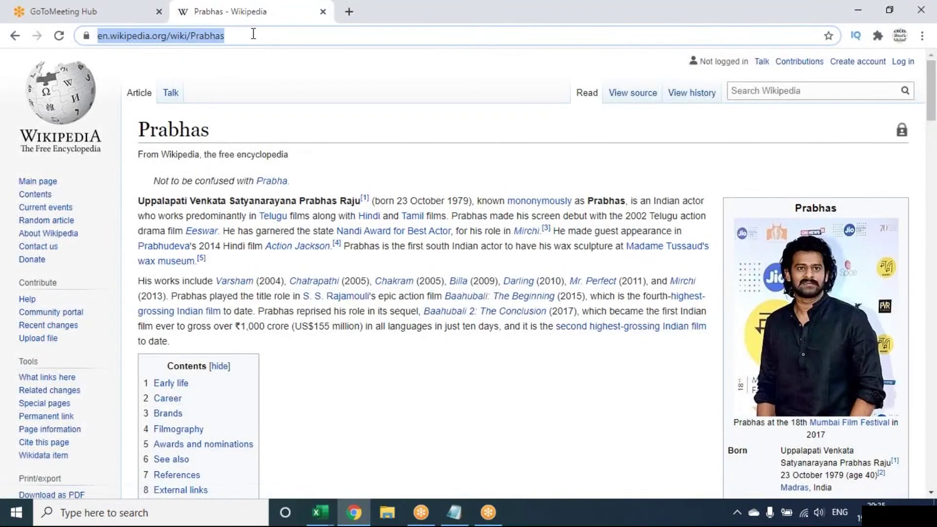
{"action": "left_click", "coordinate": [348, 521]}
{"action": "left_click", "coordinate": [341, 296]}
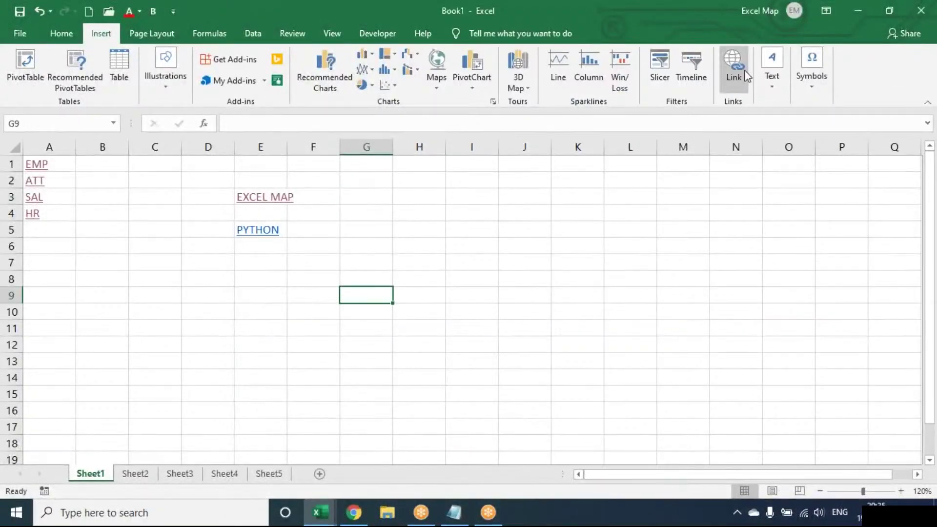
{"action": "left_click", "coordinate": [746, 75]}
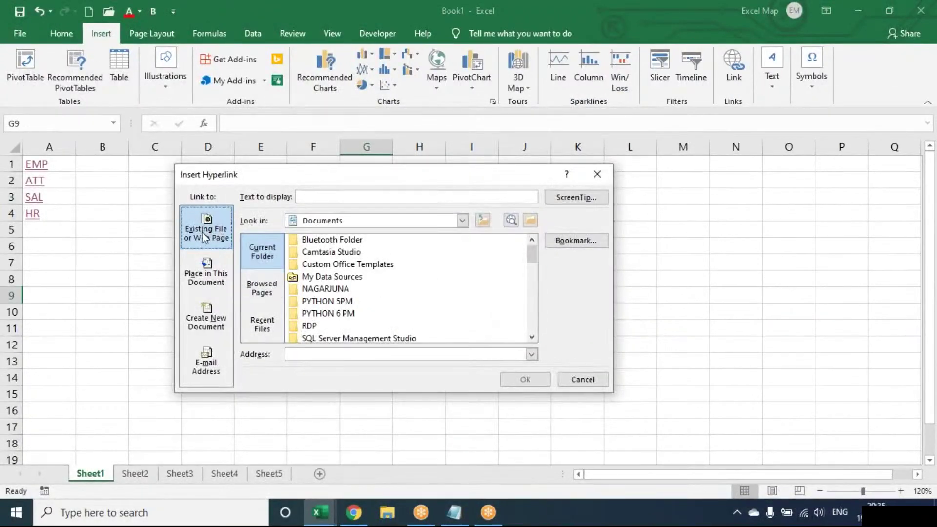
{"action": "left_click", "coordinate": [319, 195]}
{"action": "type", "text": "PRABASH FI"}
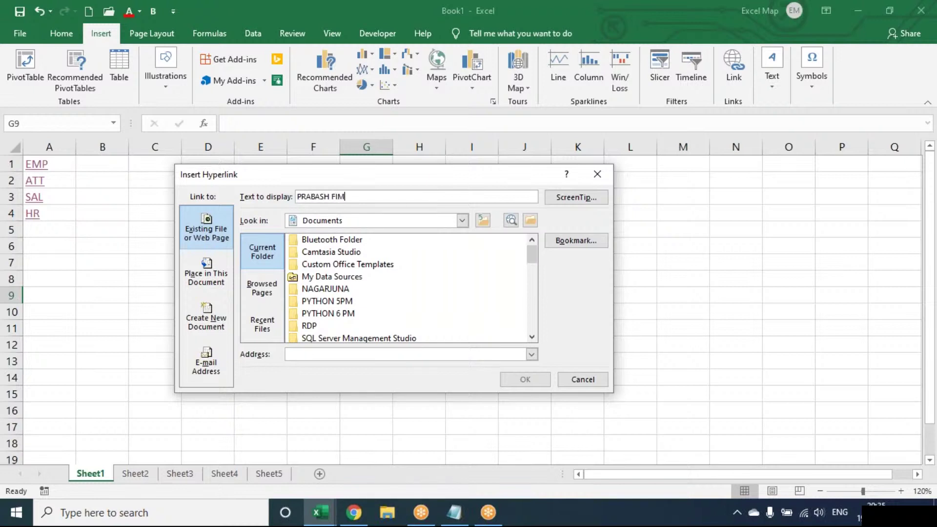
{"action": "type", "text": "LO"}
{"action": "key", "text": "BackSpace"}
{"action": "type", "text": "MOGRAPHY"}
{"action": "left_click", "coordinate": [299, 355]}
{"action": "key", "text": "ctrl+v"}
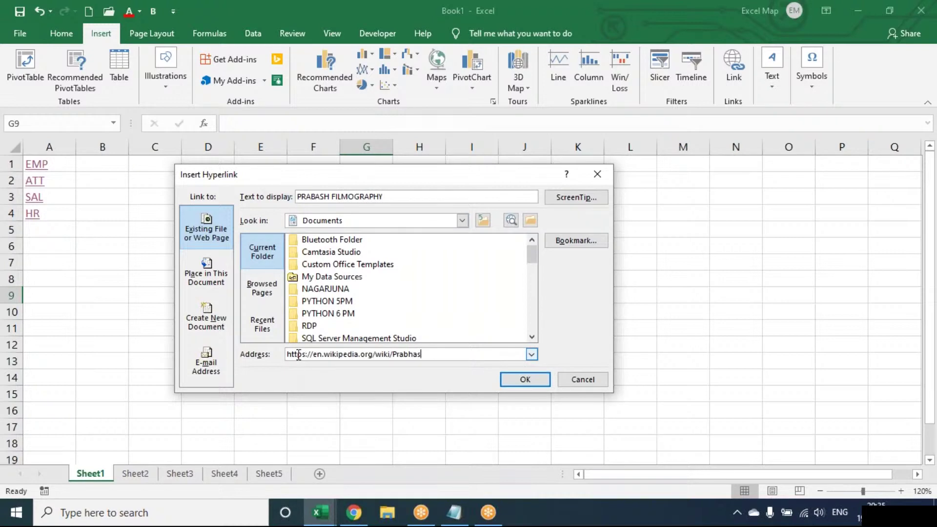
{"action": "left_click", "coordinate": [506, 381]}
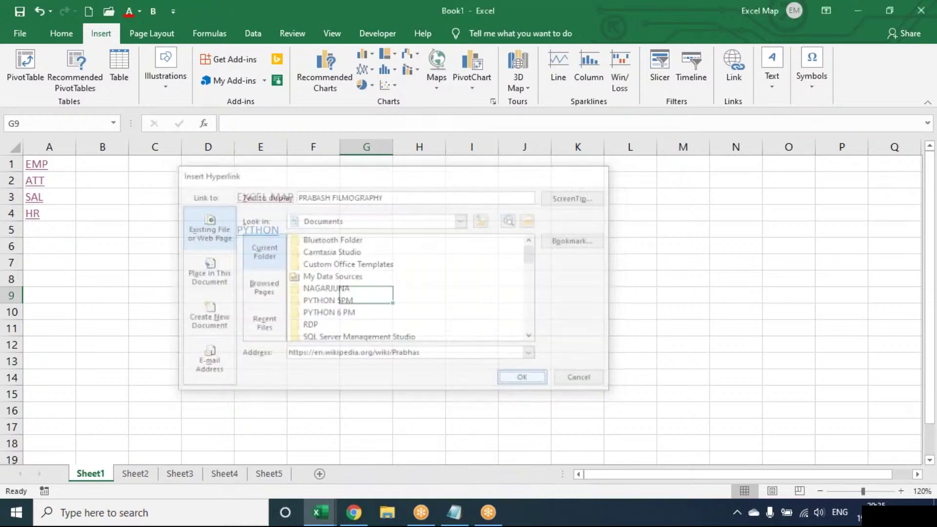
{"action": "left_click", "coordinate": [419, 362]}
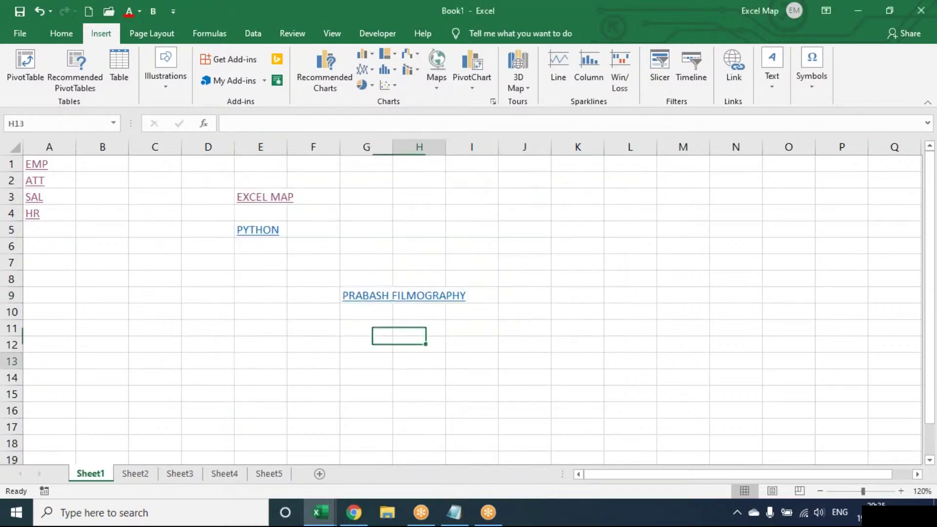
{"action": "left_click", "coordinate": [354, 512]}
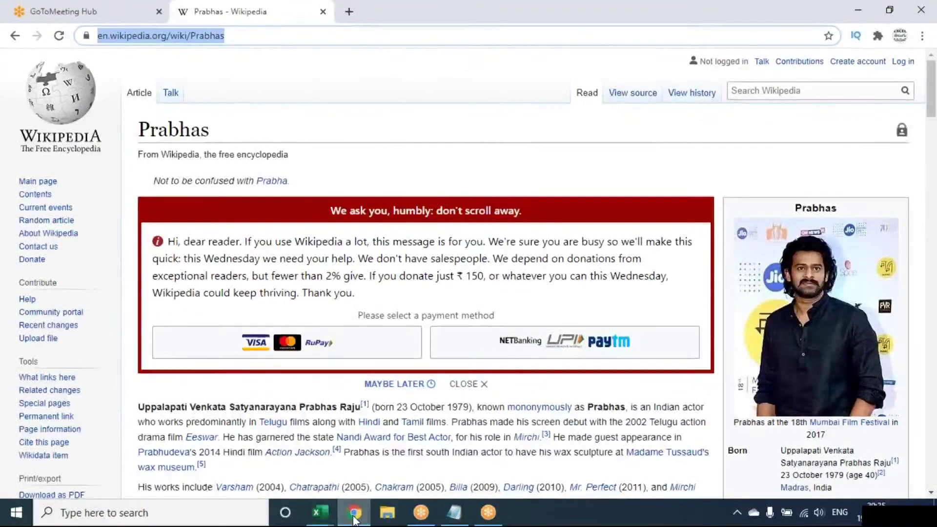
- Follow the G9 PRABASH FILMOGRAPHY link to confirm it opens the Prabhas Wikipedia page, then select G4
{"action": "left_click", "coordinate": [353, 512]}
{"action": "left_click", "coordinate": [372, 303]}
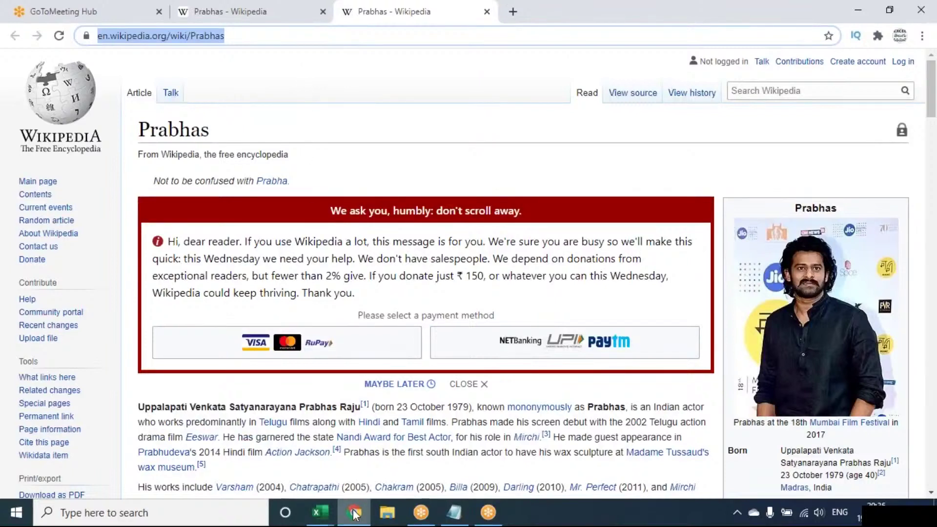
{"action": "left_click", "coordinate": [414, 411]}
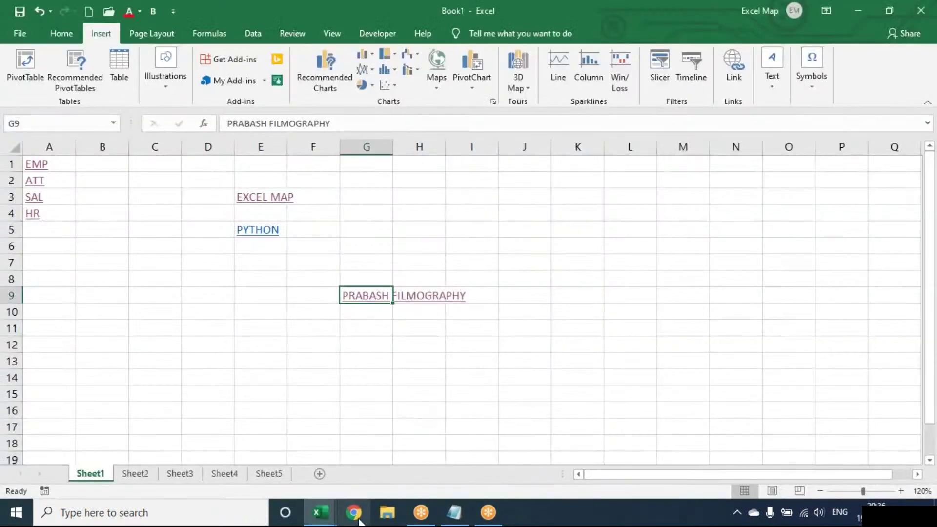
{"action": "left_click", "coordinate": [369, 300]}
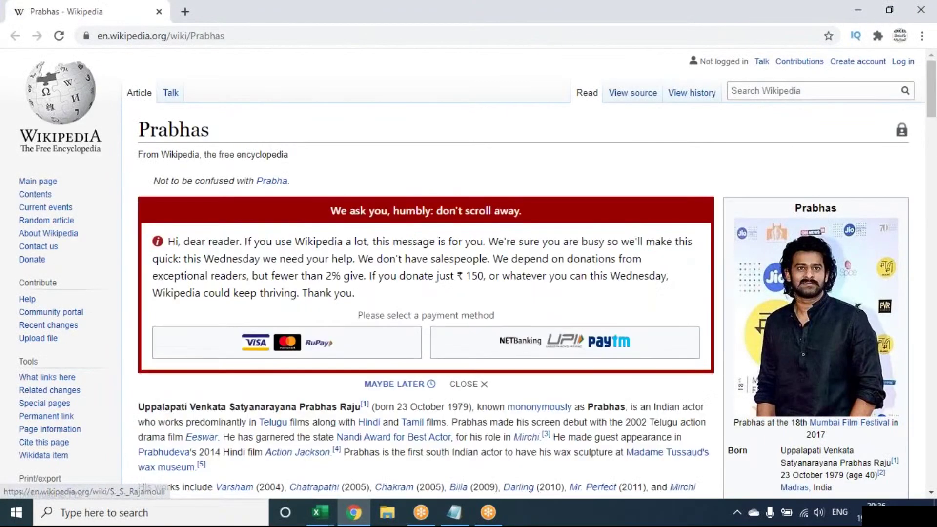
{"action": "left_click", "coordinate": [354, 513]}
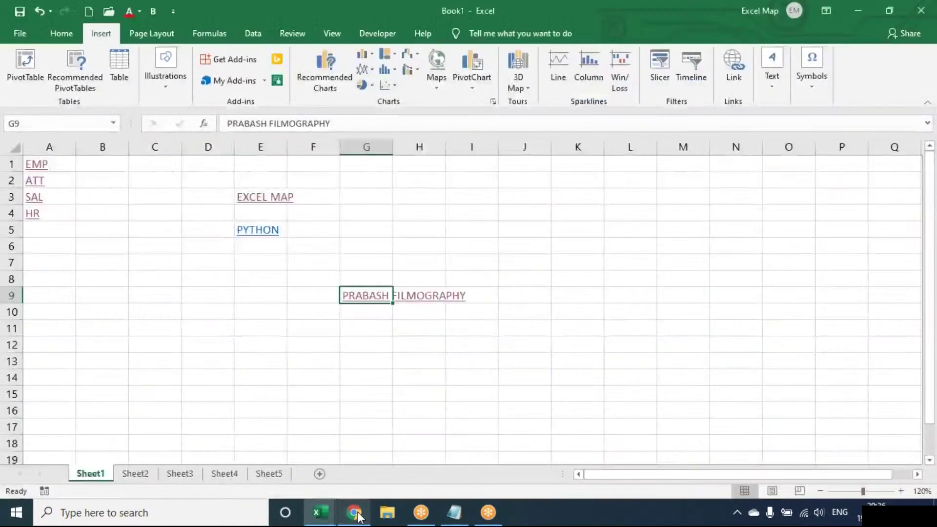
{"action": "left_click", "coordinate": [372, 210]}
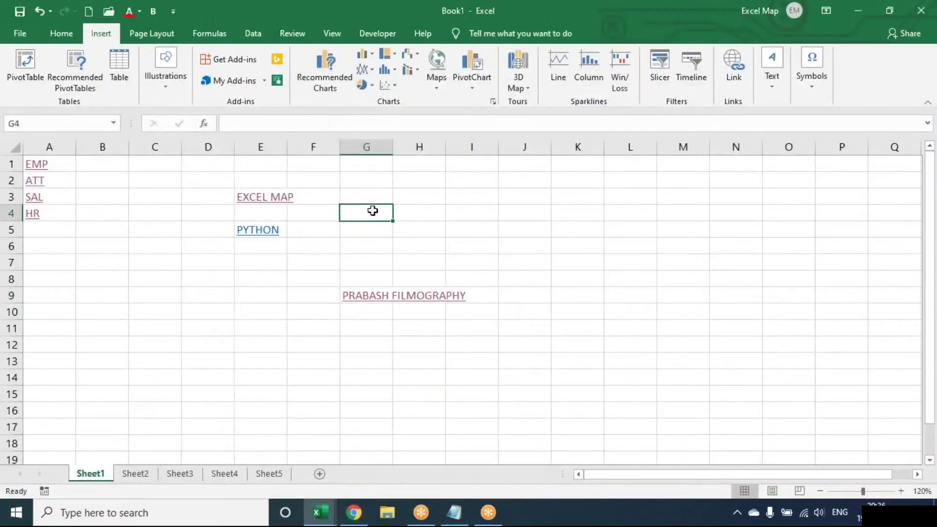
{"action": "type", "text": "=HYPERLINK("}
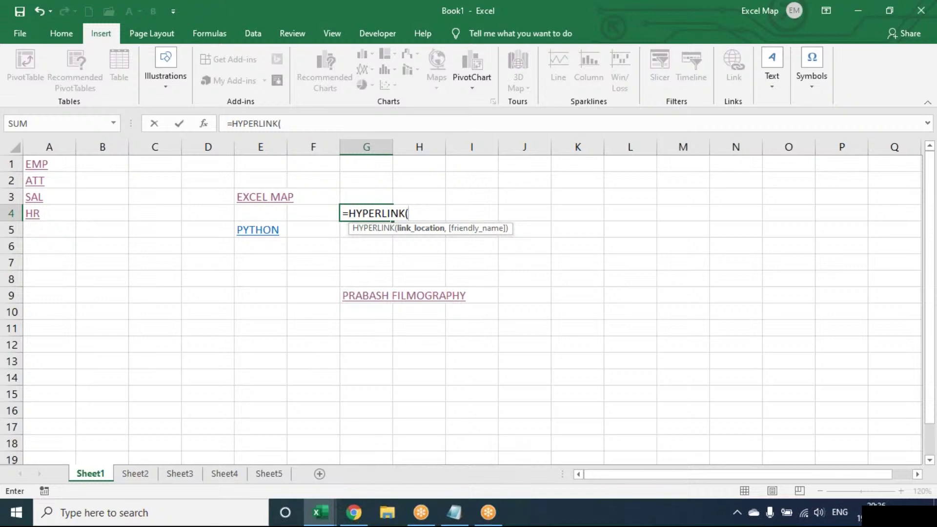
{"action": "key", "text": "Escape"}
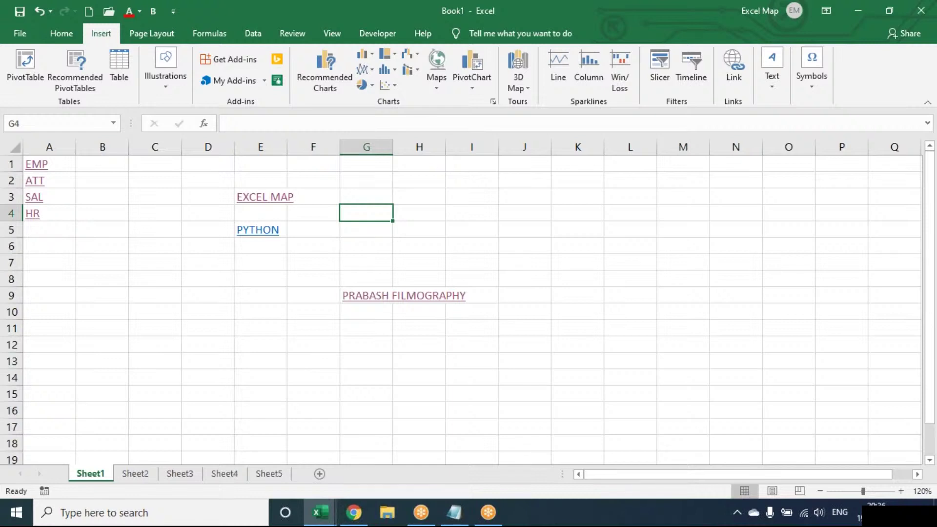
{"action": "left_click", "coordinate": [742, 73]}
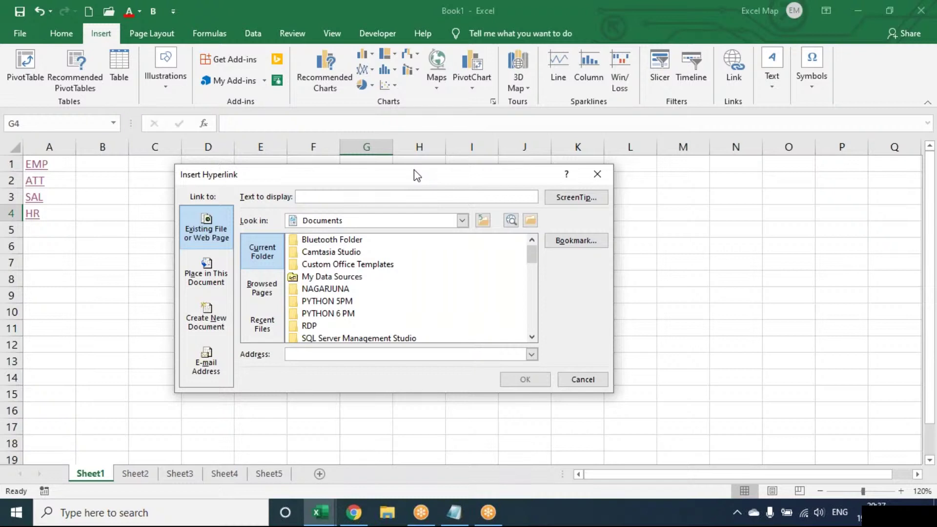
- Clear D2:J13, removing the EXCEL MAP, PYTHON and PRABASH FILMOGRAPHY links
{"action": "key", "text": "Escape"}
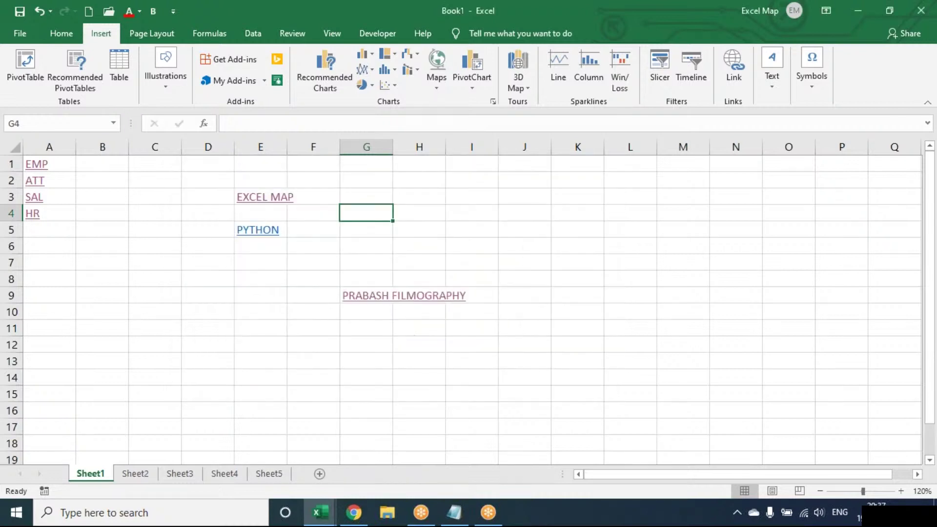
{"action": "left_click_drag", "start_coordinate": [209, 176], "coordinate": [527, 353]}
{"action": "key", "text": "alt+e"}
{"action": "key", "text": "a"}
{"action": "key", "text": "a"}
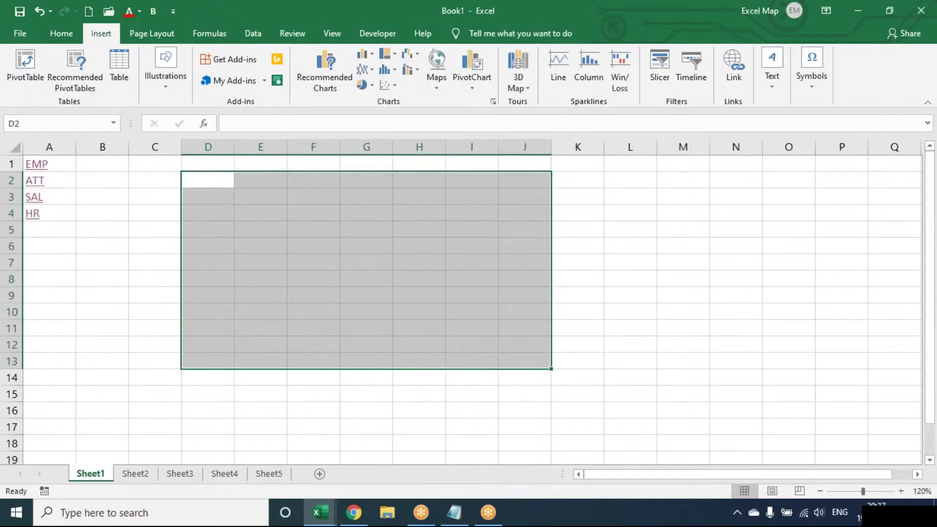
{"action": "left_click", "coordinate": [344, 258]}
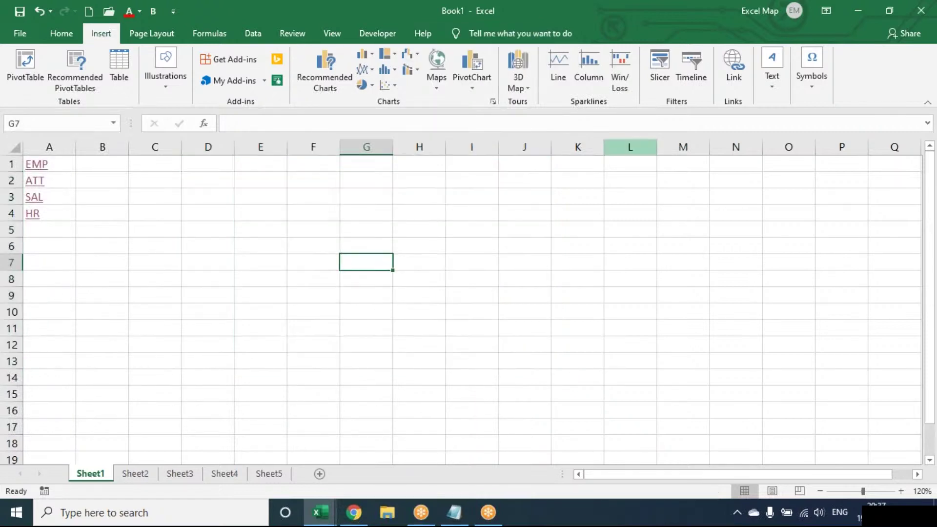
{"action": "left_click", "coordinate": [771, 84]}
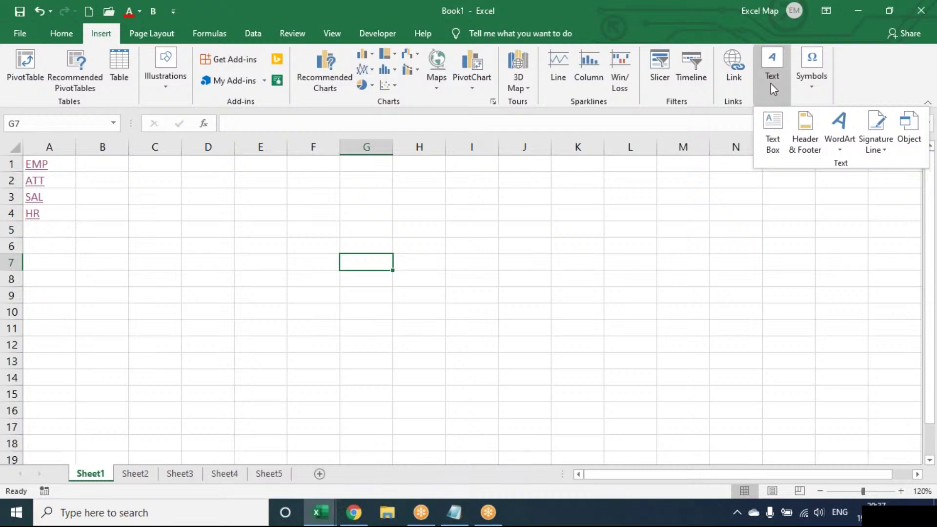
- Draw a text box, TextBox 1, on Sheet1 beside the EMP, ATT, SAL and HR links
{"action": "left_click", "coordinate": [770, 128]}
{"action": "mouse_move", "coordinate": [249, 209]}
{"action": "left_mouse_down"}
{"action": "mouse_move", "coordinate": [344, 272]}
{"action": "mouse_move", "coordinate": [428, 288]}
{"action": "left_mouse_up"}
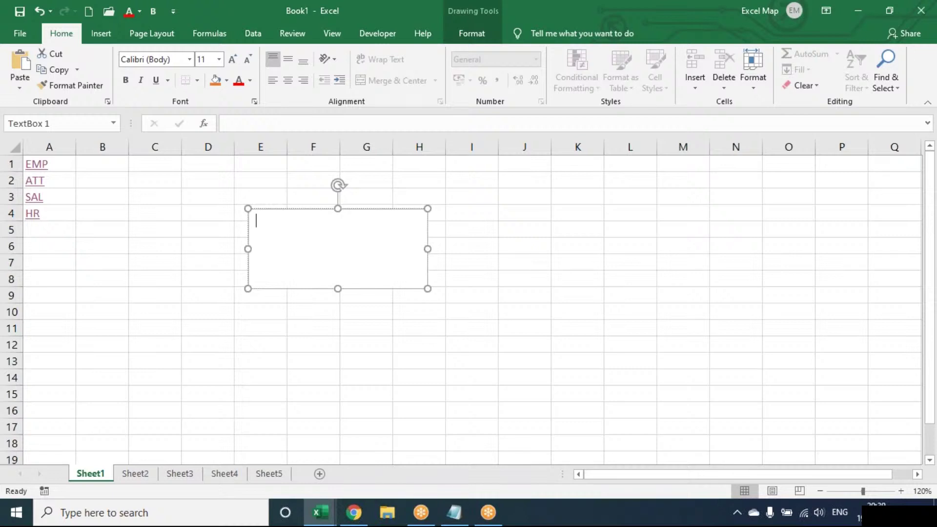
- Enlarge the text box toward row 11 and type six sample lines, SADFADSF through ASDF ASDF
{"action": "left_click", "coordinate": [104, 41]}
{"action": "left_click", "coordinate": [783, 92]}
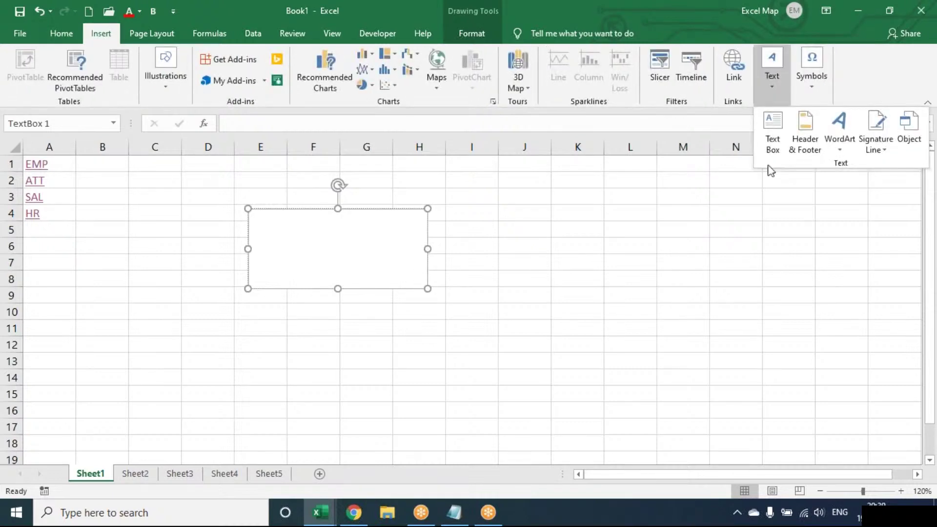
{"action": "left_click", "coordinate": [412, 218]}
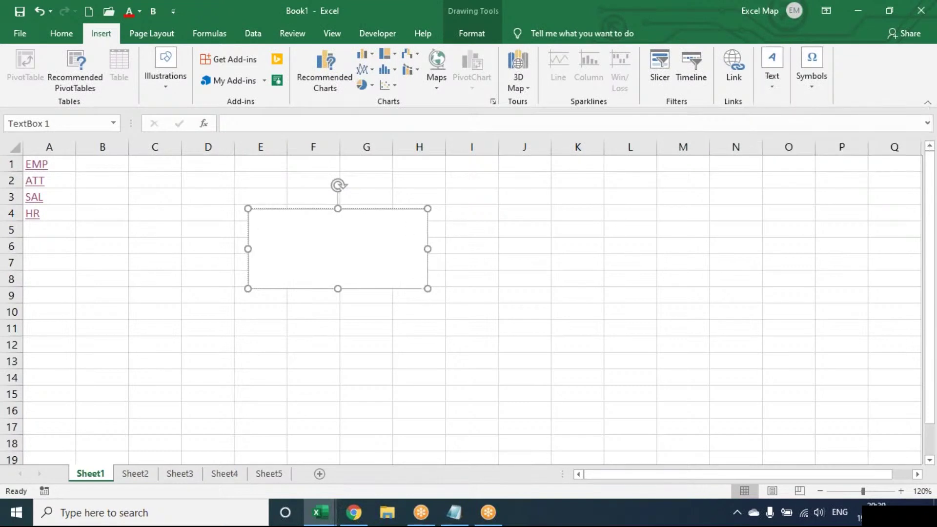
{"action": "left_click_drag", "start_coordinate": [427, 288], "coordinate": [465, 326]}
{"action": "type", "text": "SADFADSF ASDFASDF A DF A SFDAS FDA SDF ASDF ASDF"}
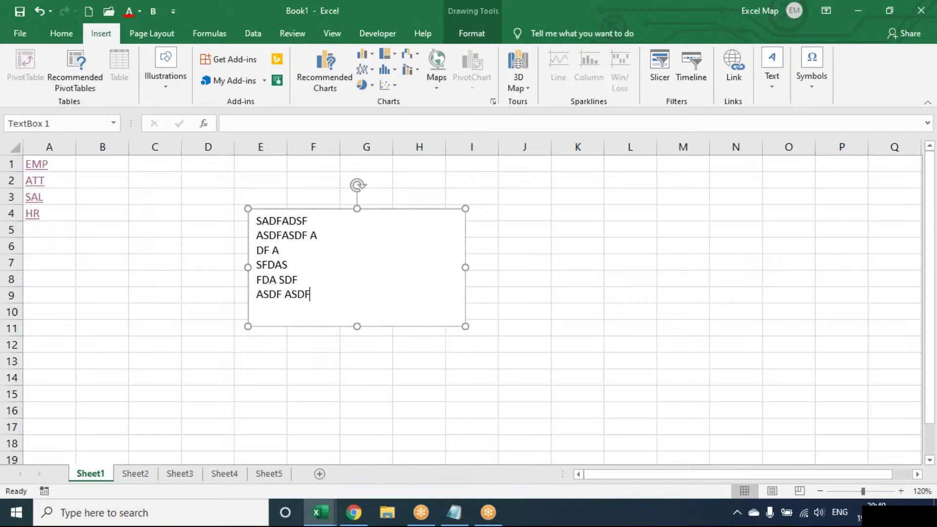
{"action": "left_click", "coordinate": [173, 266]}
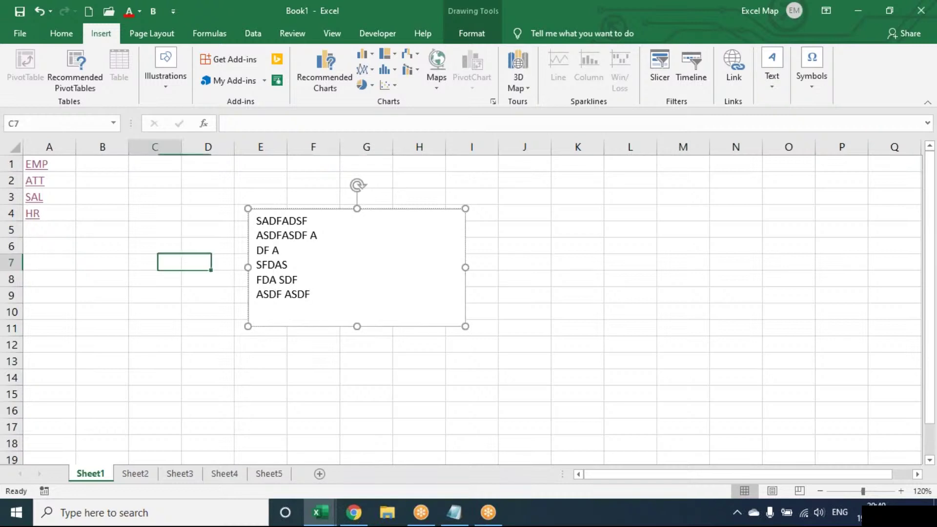
{"action": "left_click", "coordinate": [163, 89]}
{"action": "left_click", "coordinate": [165, 130]}
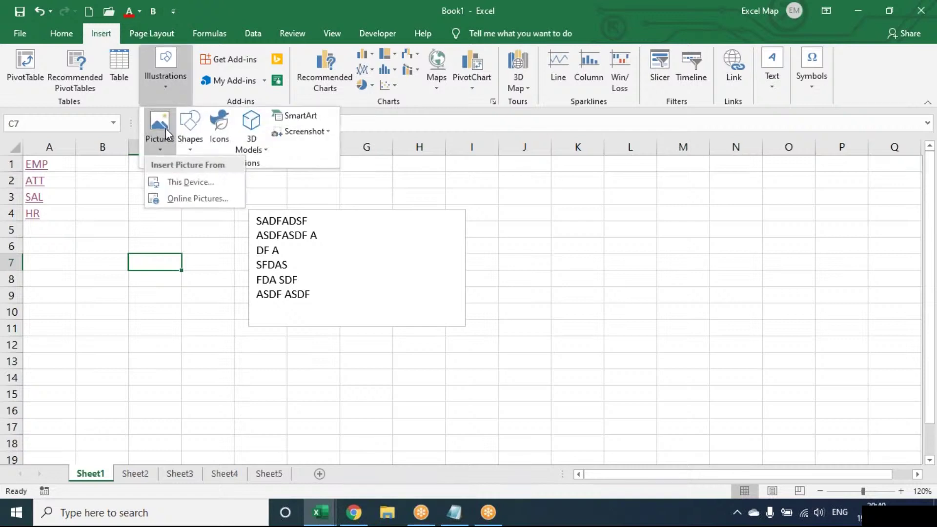
{"action": "left_click", "coordinate": [349, 227]}
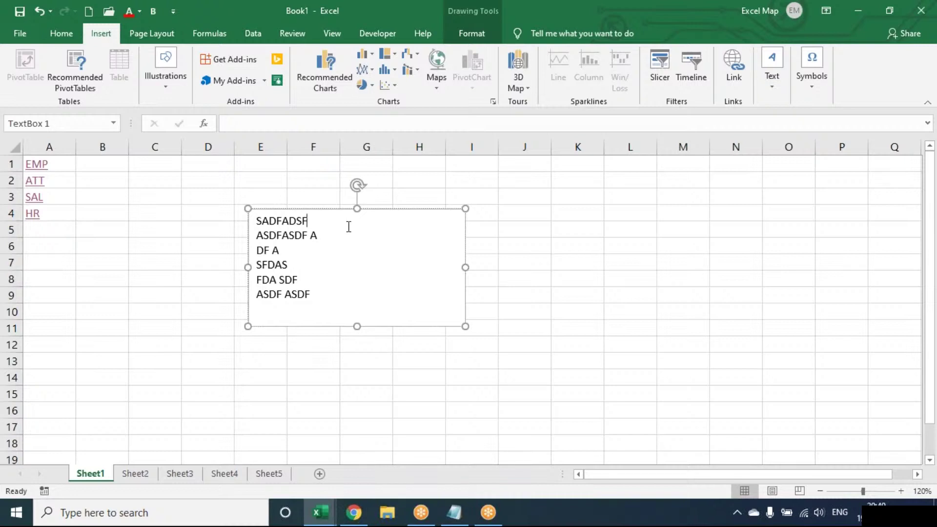
- Fill the text box with the IMAGE picture from the Desktop
{"action": "left_click", "coordinate": [469, 39]}
{"action": "left_click", "coordinate": [357, 54]}
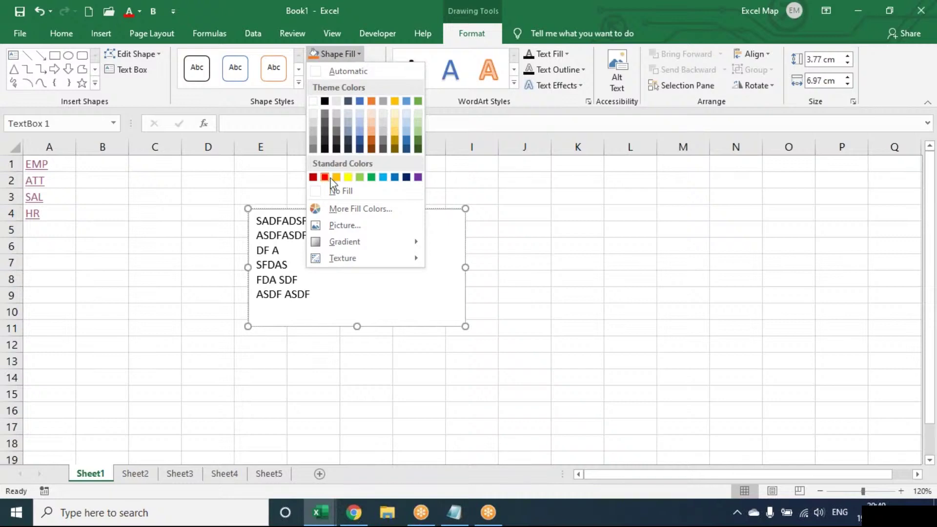
{"action": "left_click", "coordinate": [317, 226]}
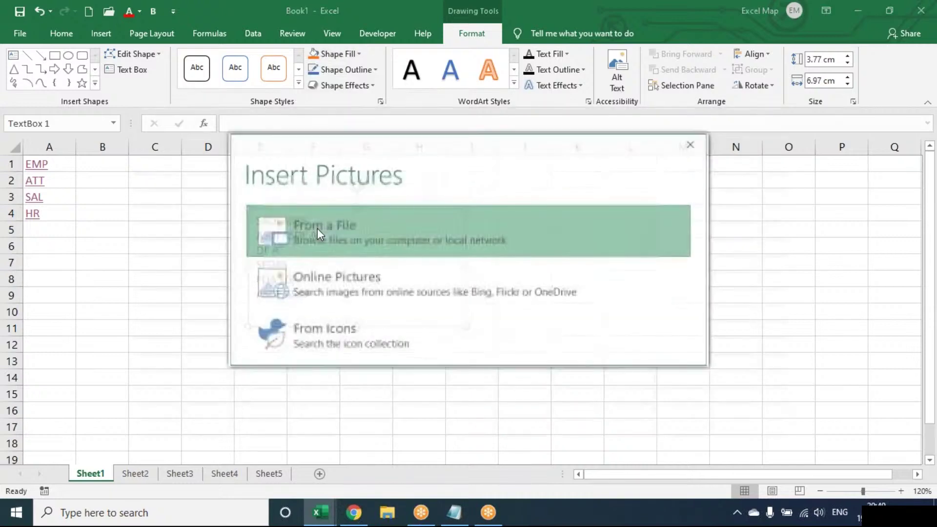
{"action": "left_click", "coordinate": [318, 229]}
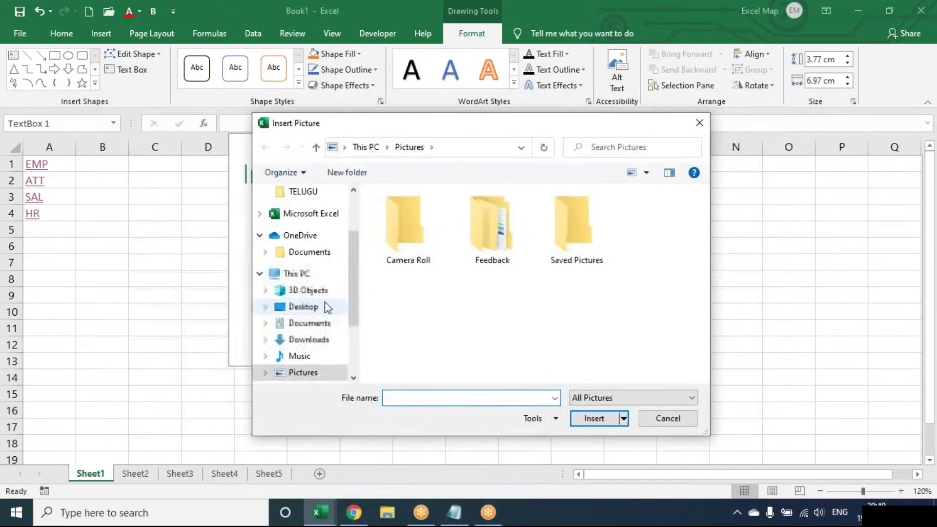
{"action": "left_click", "coordinate": [324, 306]}
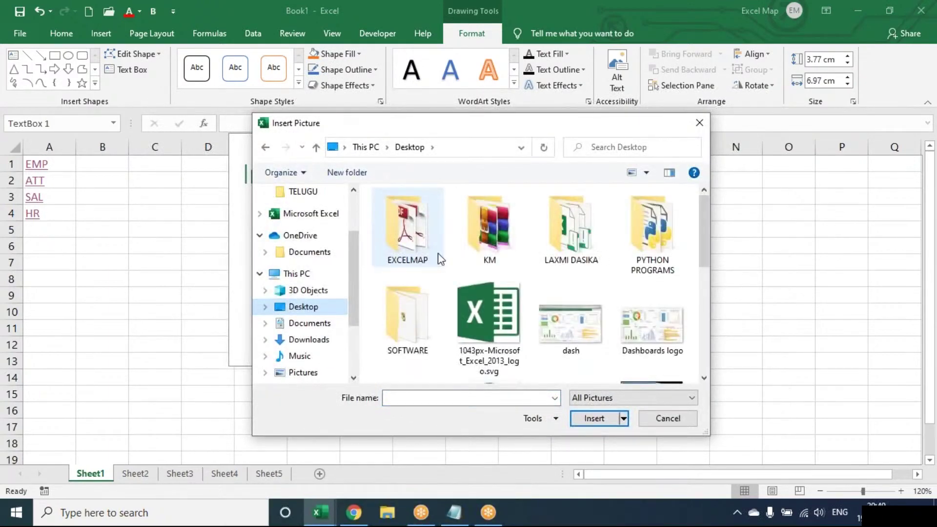
{"action": "left_click", "coordinate": [438, 253]}
{"action": "key", "text": "Down"}
{"action": "key", "text": "Down"}
{"action": "scroll", "coordinate": [439, 255], "scroll_direction": "down", "scroll_amount": 1}
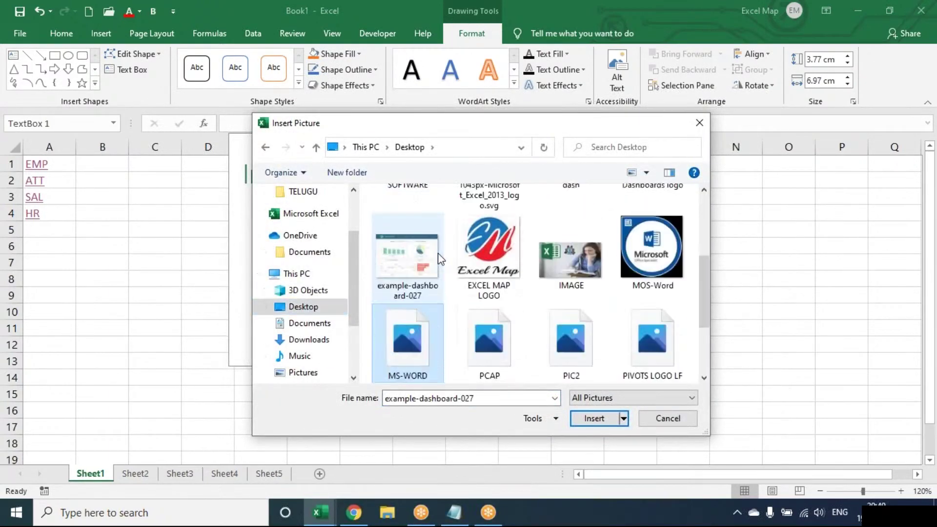
{"action": "key", "text": "Down"}
{"action": "left_click", "coordinate": [557, 265]}
{"action": "double_click", "coordinate": [557, 265]}
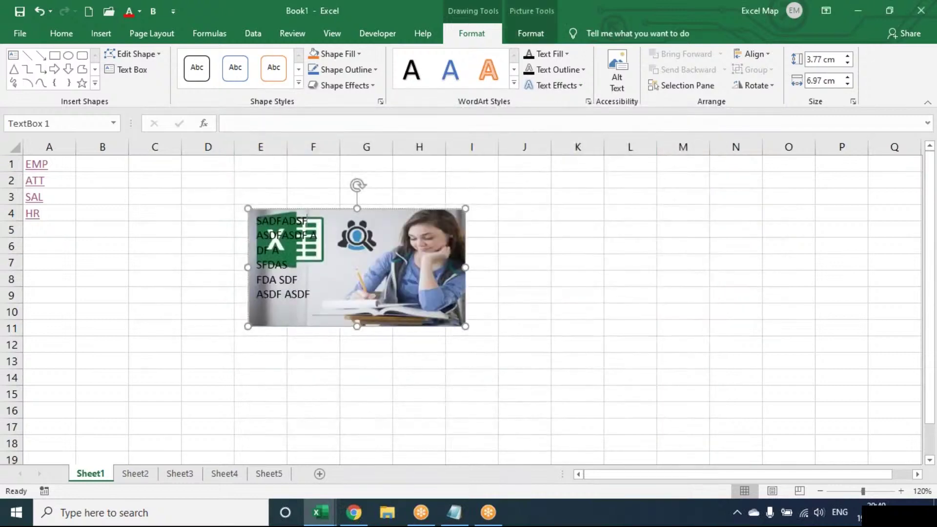
- Delete the picture-filled text box from Sheet1
{"action": "left_click", "coordinate": [537, 28]}
{"action": "left_click", "coordinate": [493, 32]}
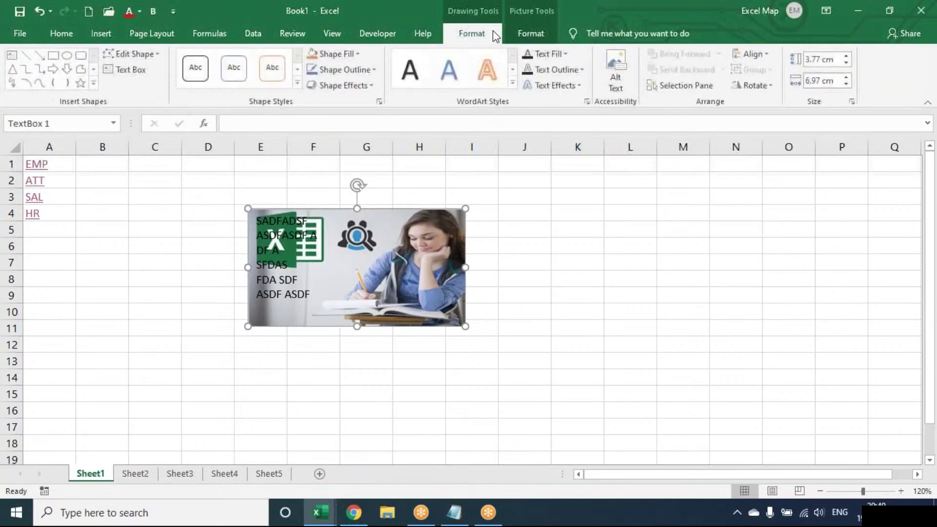
{"action": "left_click", "coordinate": [547, 35]}
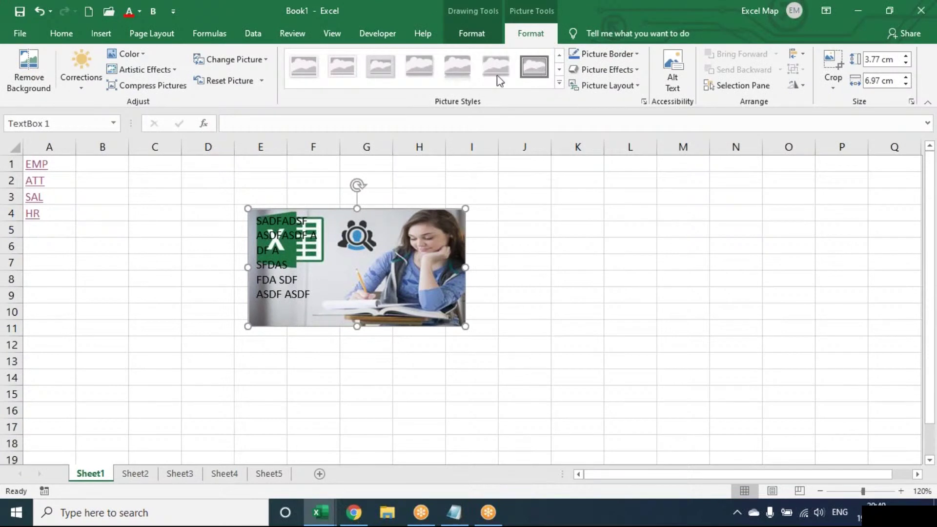
{"action": "key", "text": "Delete"}
- Select cell F6, then open and close the Insert tab's Text options
{"action": "left_click", "coordinate": [313, 246]}
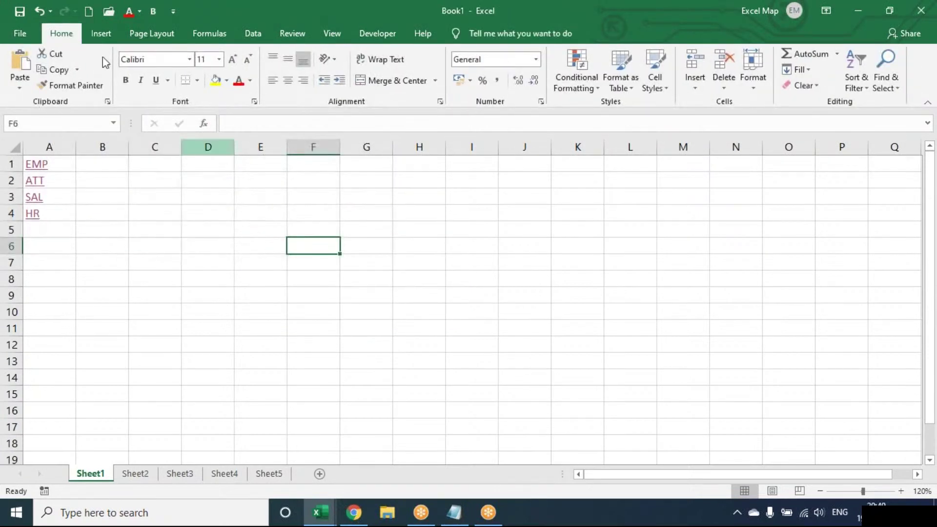
{"action": "left_click", "coordinate": [97, 36]}
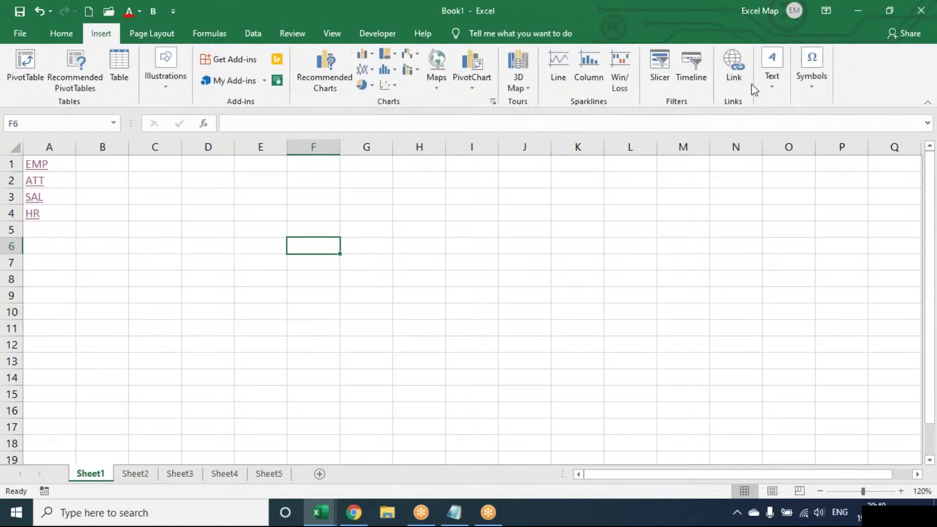
{"action": "left_click", "coordinate": [767, 83]}
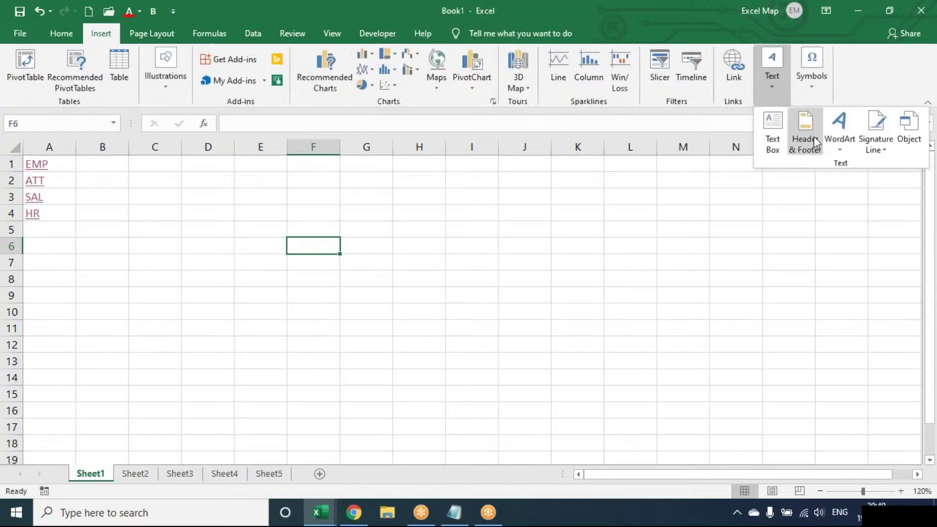
{"action": "left_click", "coordinate": [508, 239]}
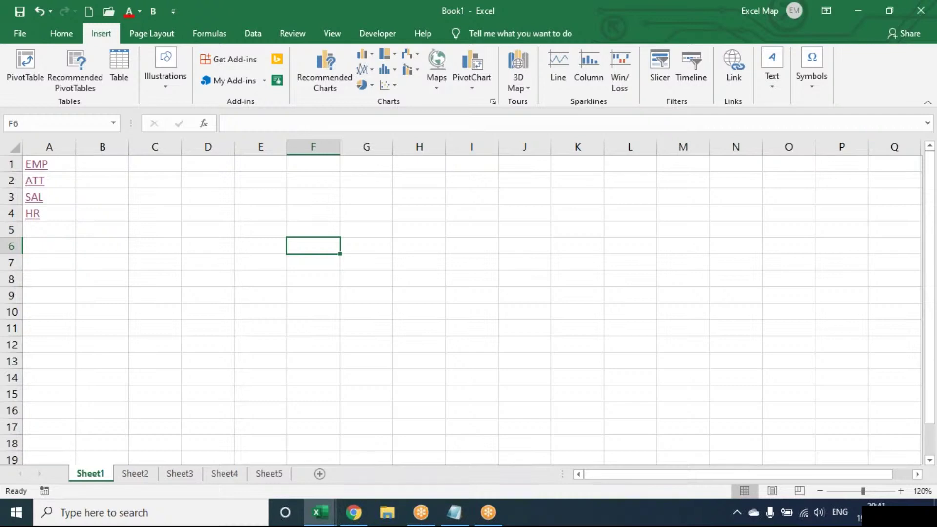
{"action": "left_click", "coordinate": [525, 229]}
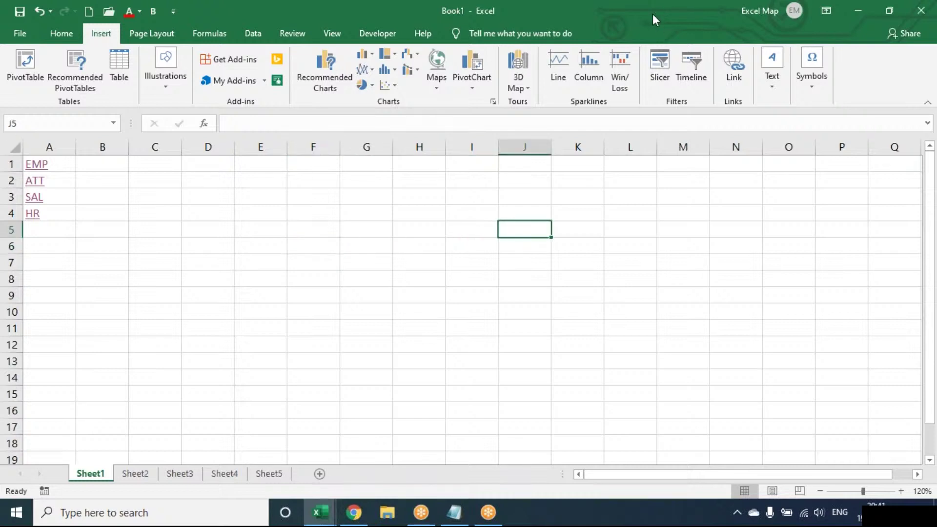
{"action": "left_click", "coordinate": [653, 14]}
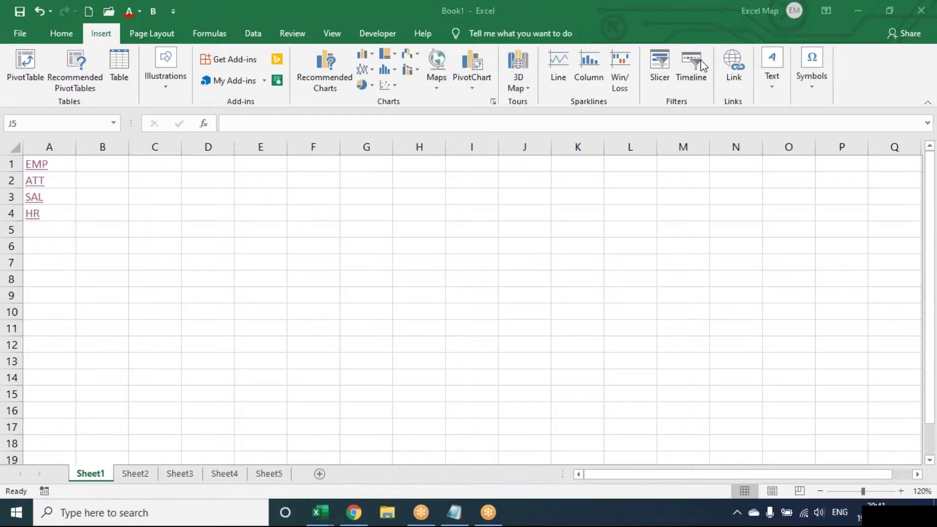
{"action": "left_click", "coordinate": [525, 230]}
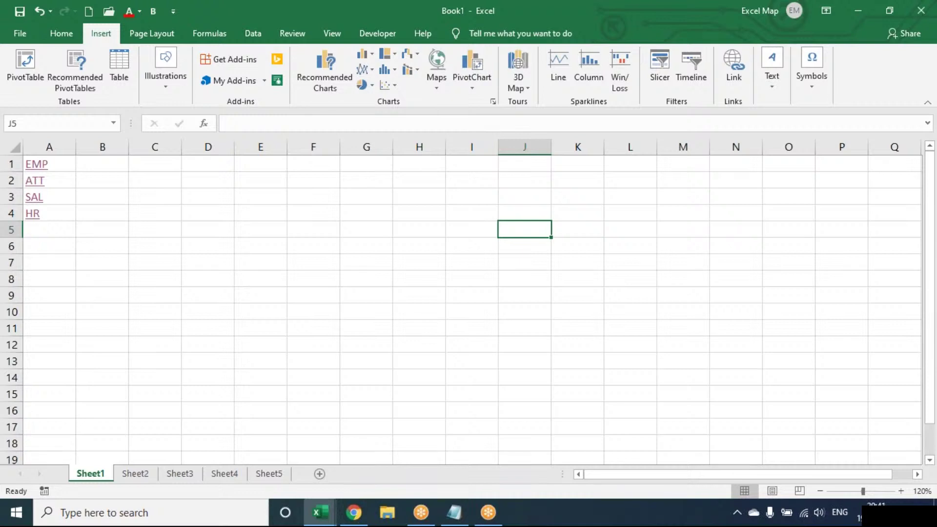
{"action": "key", "text": "Up"}
{"action": "key", "text": "Up"}
{"action": "key", "text": "Up"}
{"action": "key", "text": "Up"}
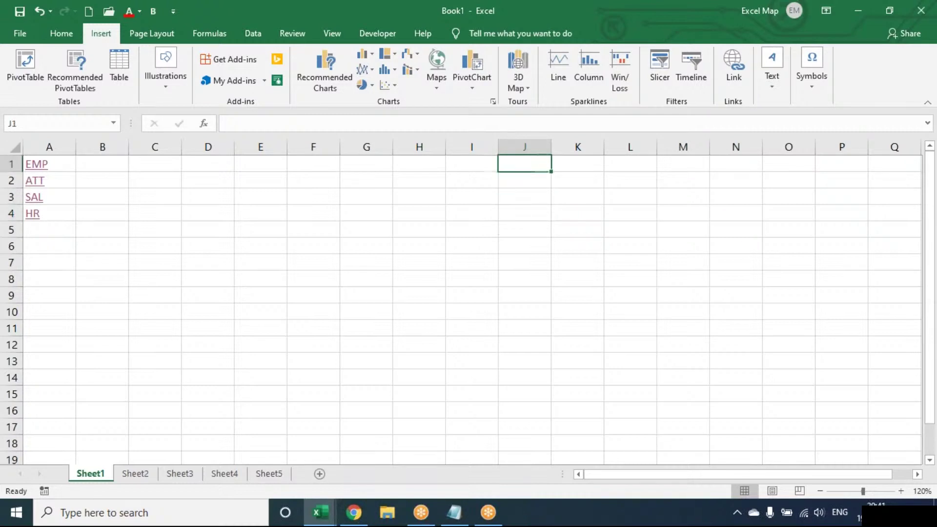
{"action": "key", "text": "Left"}
{"action": "key", "text": "Left"}
{"action": "key", "text": "Left"}
{"action": "key", "text": "Left"}
{"action": "key", "text": "Left"}
{"action": "key", "text": "Left"}
{"action": "key", "text": "Left"}
{"action": "key", "text": "Left"}
{"action": "key", "text": "Left"}
{"action": "key", "text": "Down"}
{"action": "key", "text": "Down"}
{"action": "key", "text": "Down"}
{"action": "key", "text": "Down"}
{"action": "key", "text": "Down"}
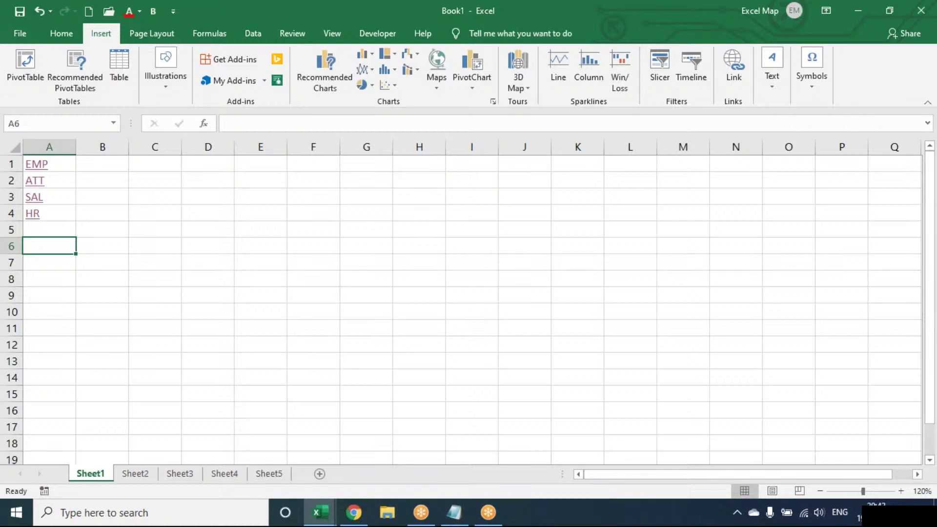
{"action": "key", "text": "Right"}
{"action": "key", "text": "Right"}
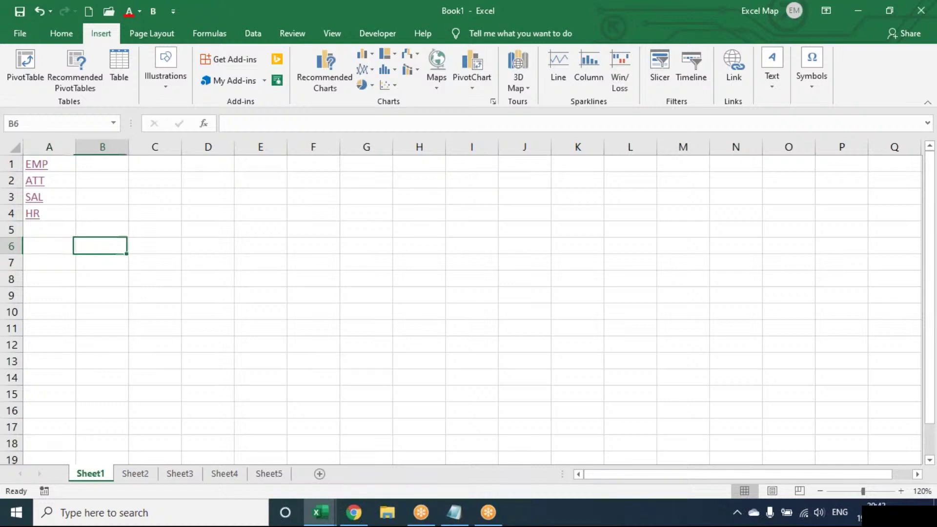
{"action": "key", "text": "Up"}
{"action": "key", "text": "Up"}
{"action": "key", "text": "Up"}
{"action": "key", "text": "Up"}
{"action": "key", "text": "Up"}
{"action": "key", "text": "Left"}
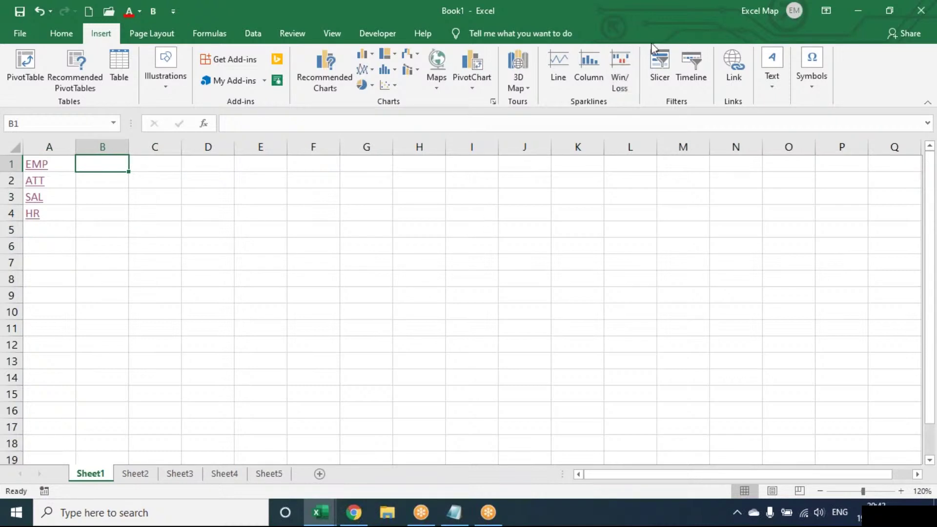
{"action": "left_click", "coordinate": [656, 27]}
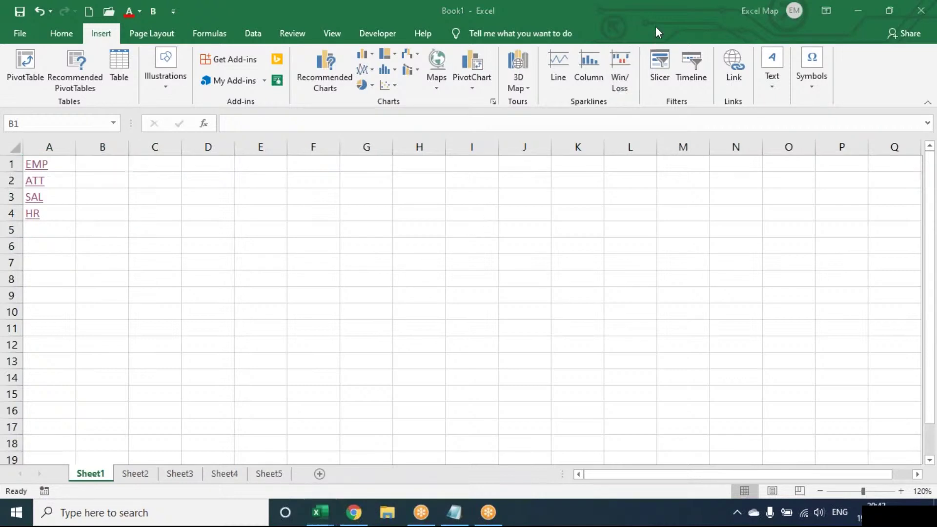